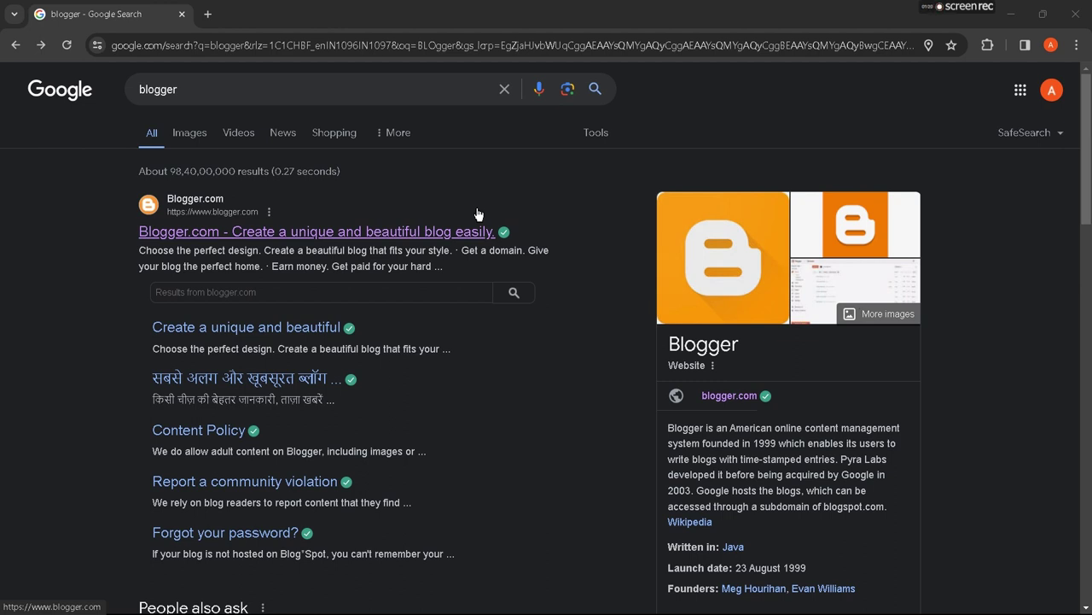
# Open Blogger.com from the search results and start creating a blog with the listed Google account.
pyautogui.click(347, 92)
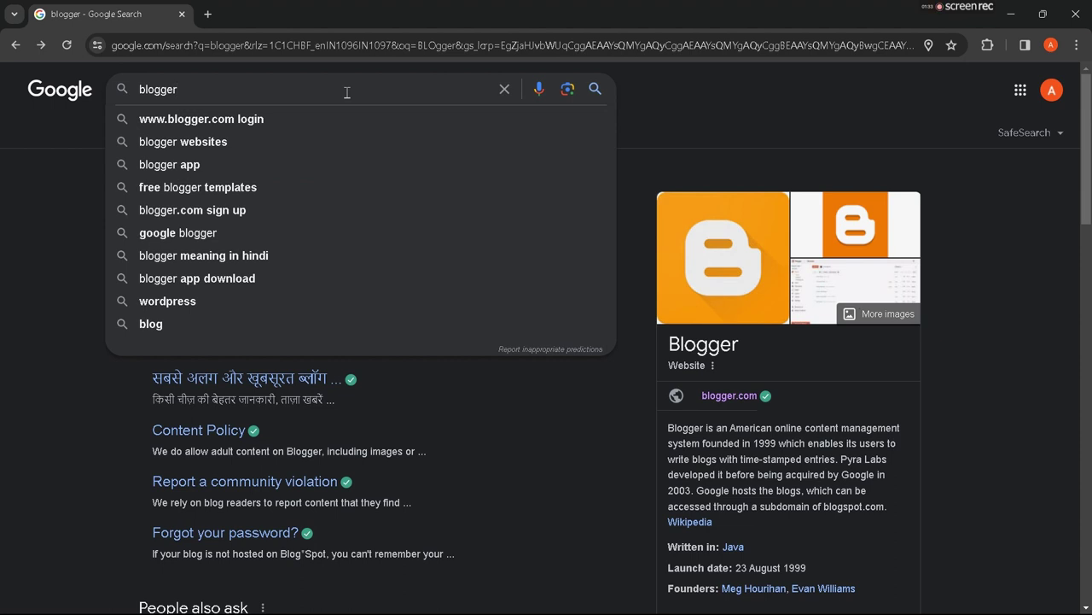
pyautogui.click(688, 119)
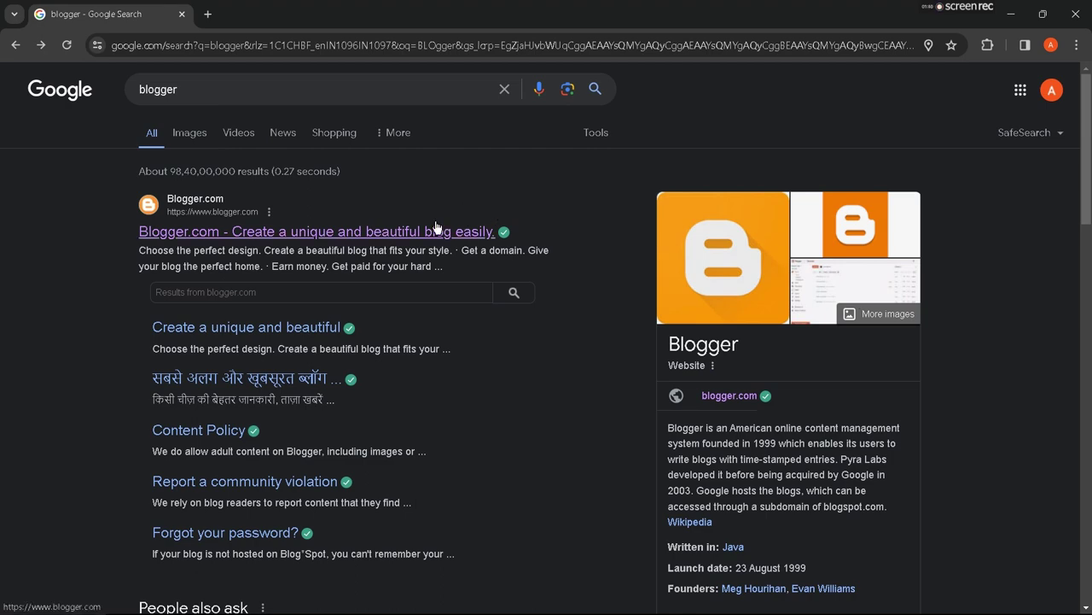
pyautogui.click(396, 237)
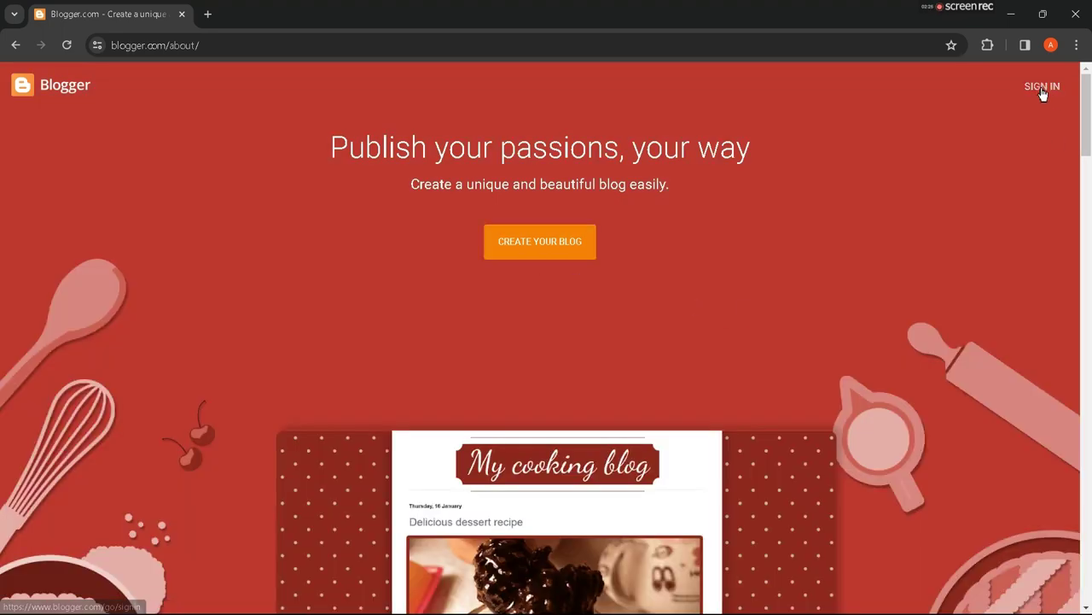
pyautogui.click(548, 254)
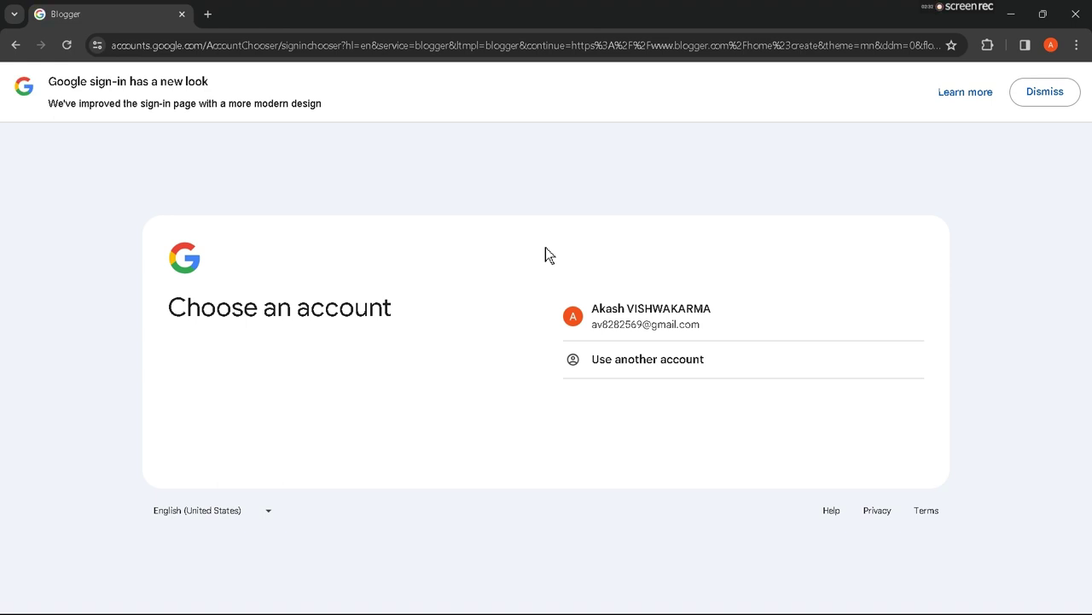
pyautogui.click(667, 314)
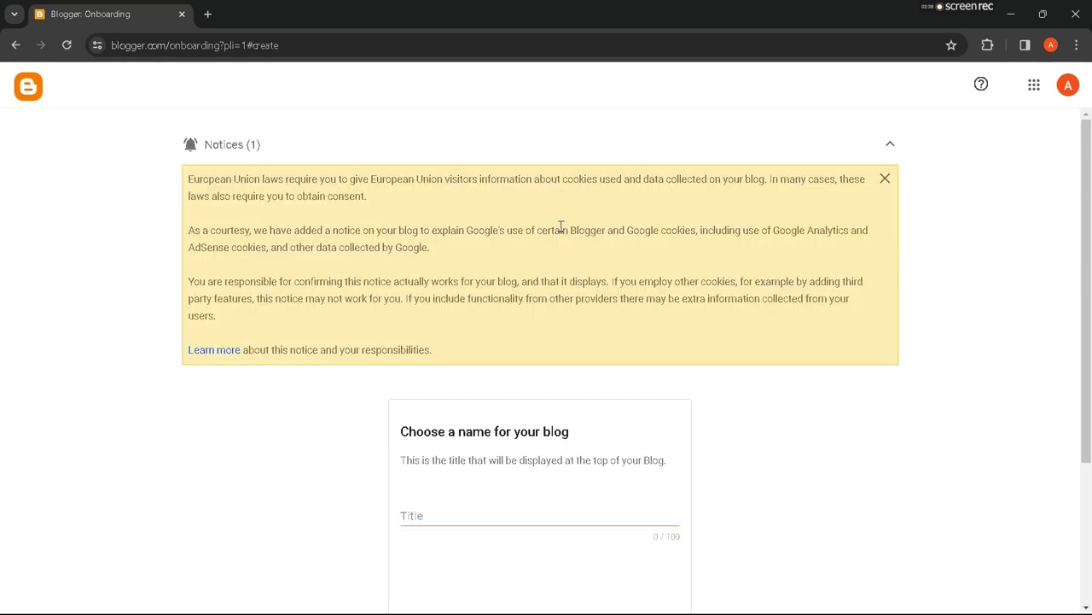
# Title the new blog with the owner's first name followed by 1212 and continue to the URL choice.
pyautogui.scroll(-3, 547, 306)
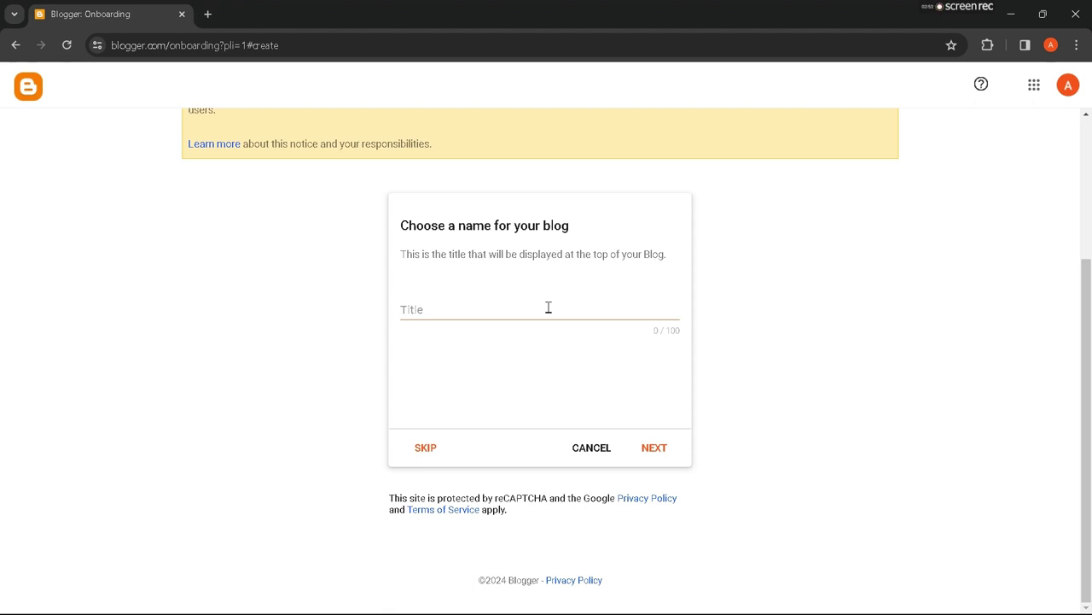
pyautogui.click(548, 307)
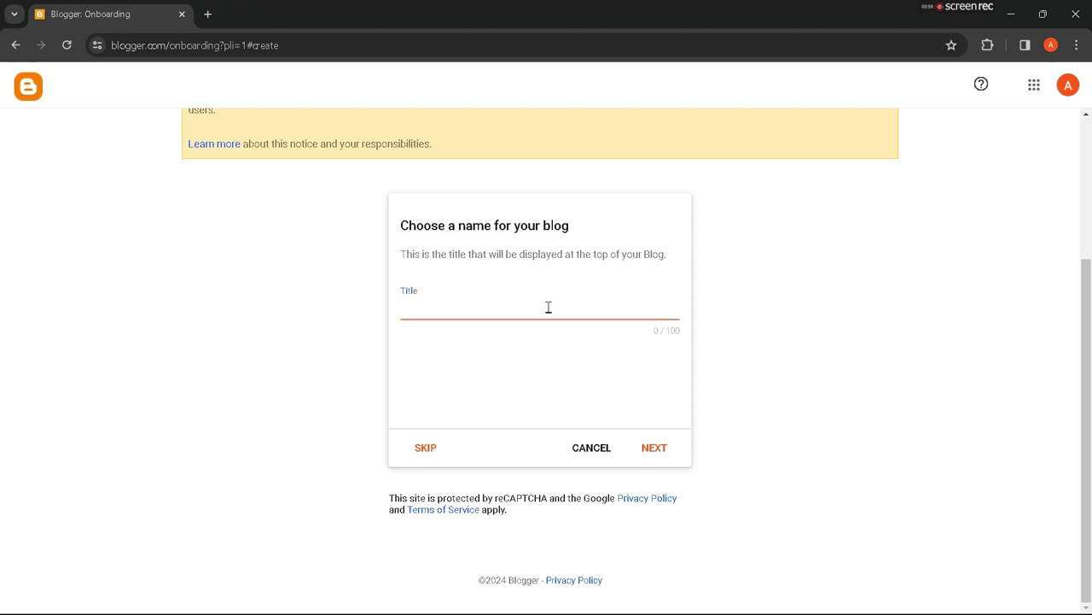
pyautogui.write('Akash1212')
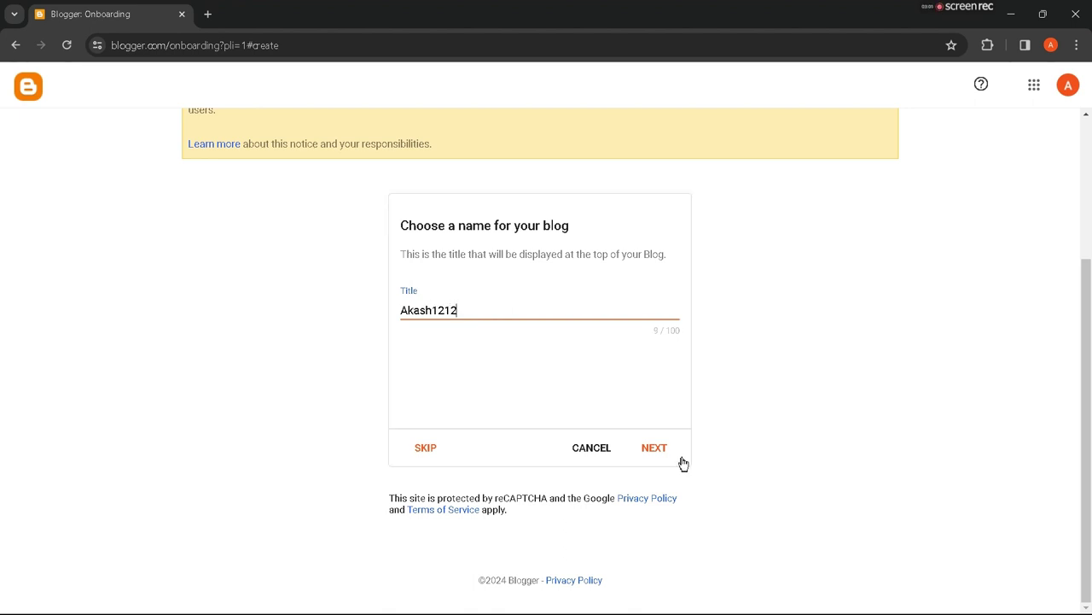
pyautogui.click(678, 461)
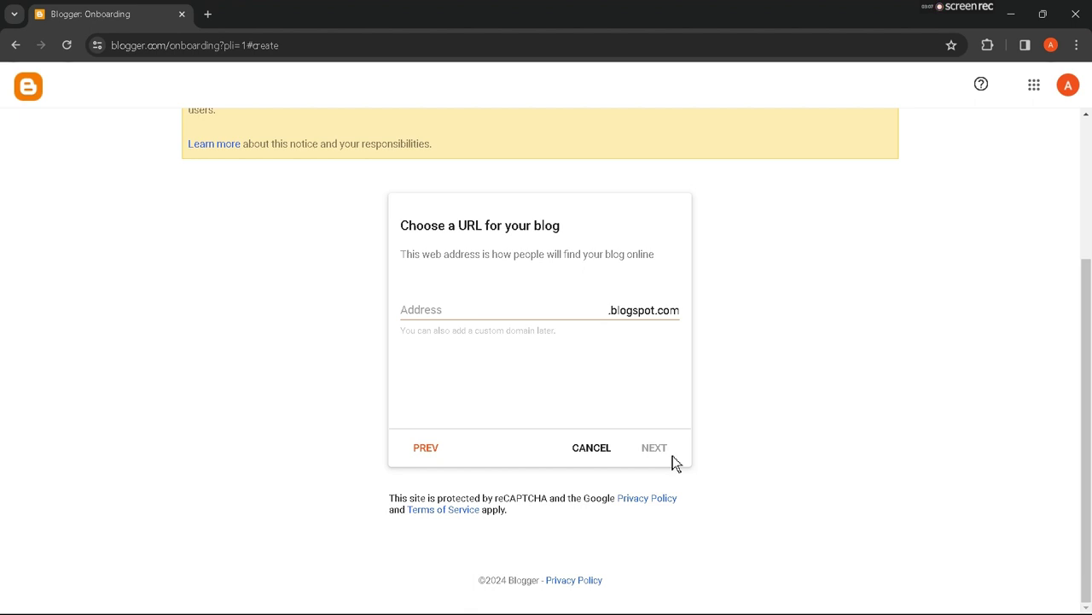
# Set an available blogspot.com address made of the blog title plus a short form of the owner's surname, and continue.
pyautogui.click(454, 313)
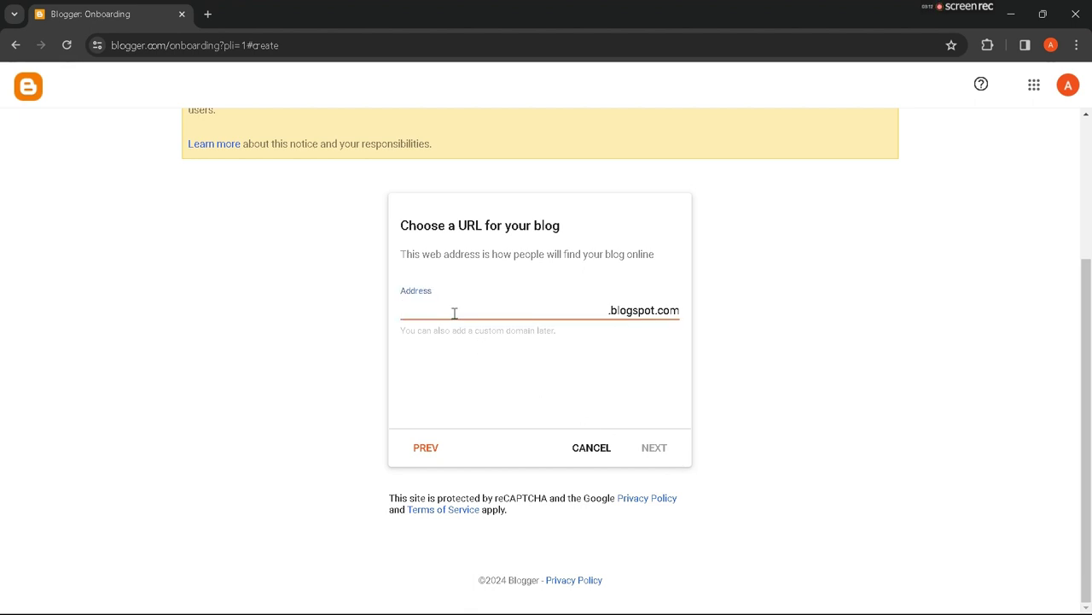
pyautogui.write('Akash1212')
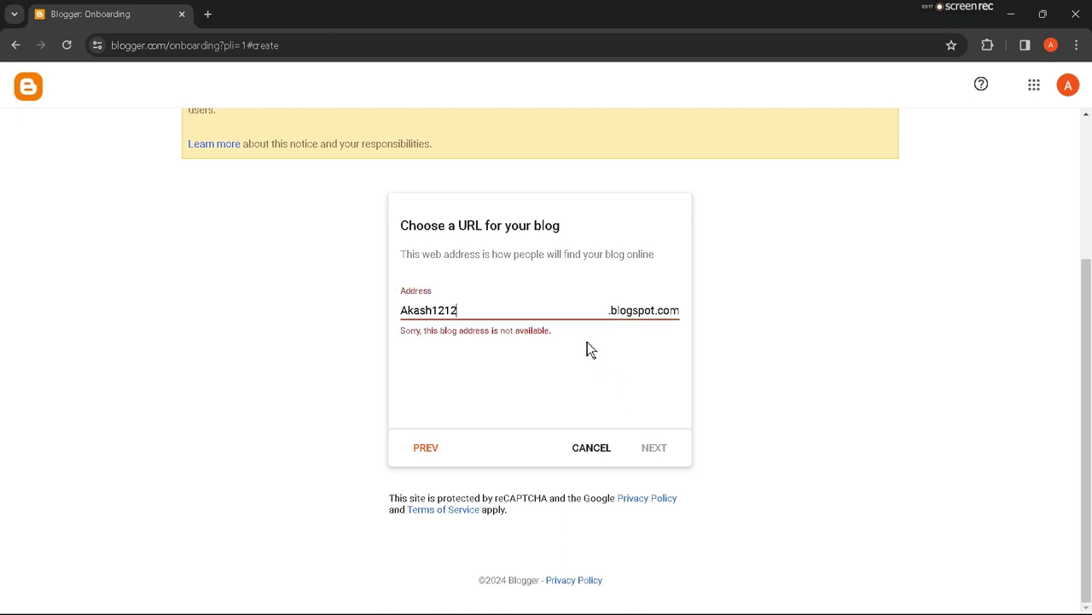
pyautogui.write('Vish')
pyautogui.click(654, 448)
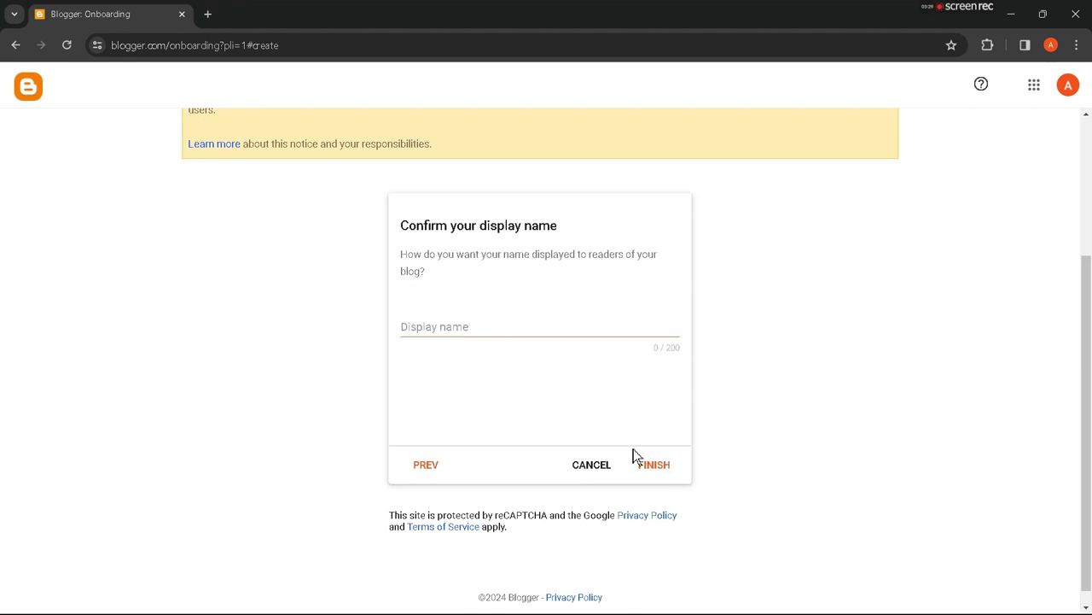
pyautogui.click(424, 465)
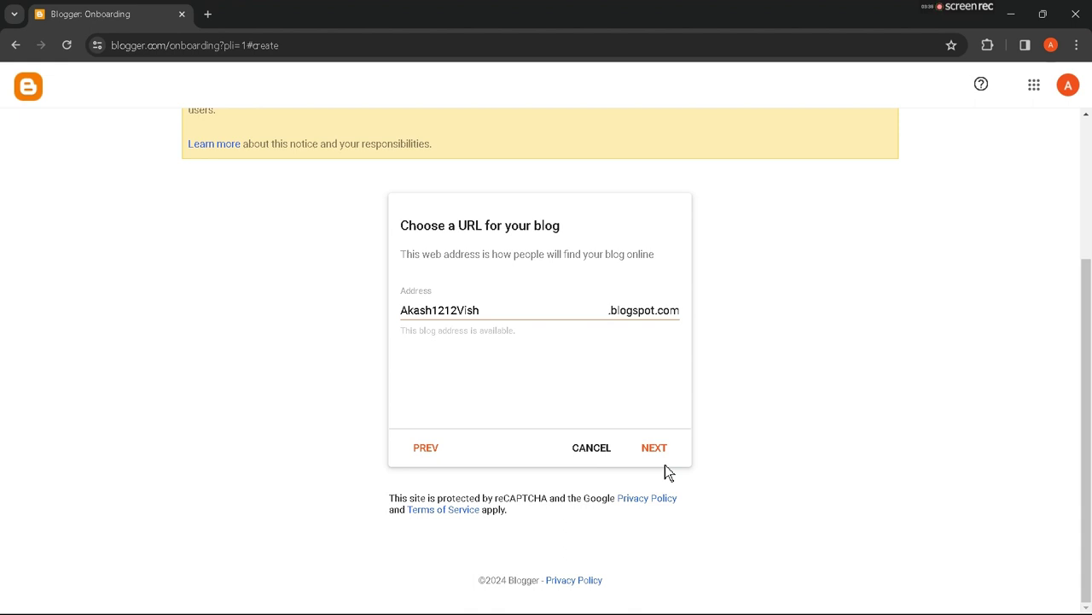
pyautogui.click(657, 452)
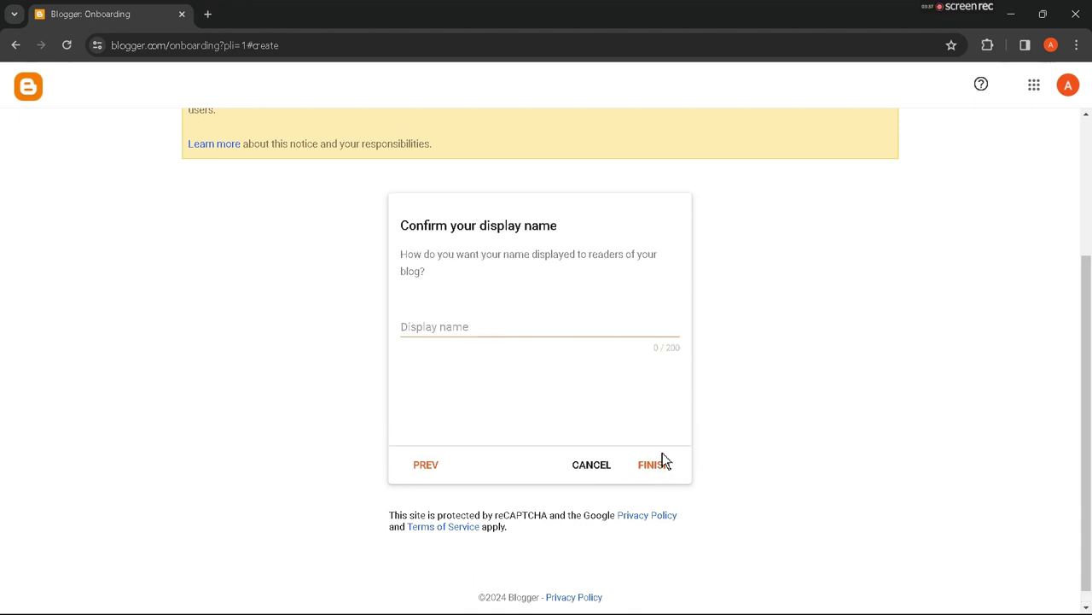
# Enter the owner's first name as the display name and finish creating the blog.
pyautogui.click(492, 329)
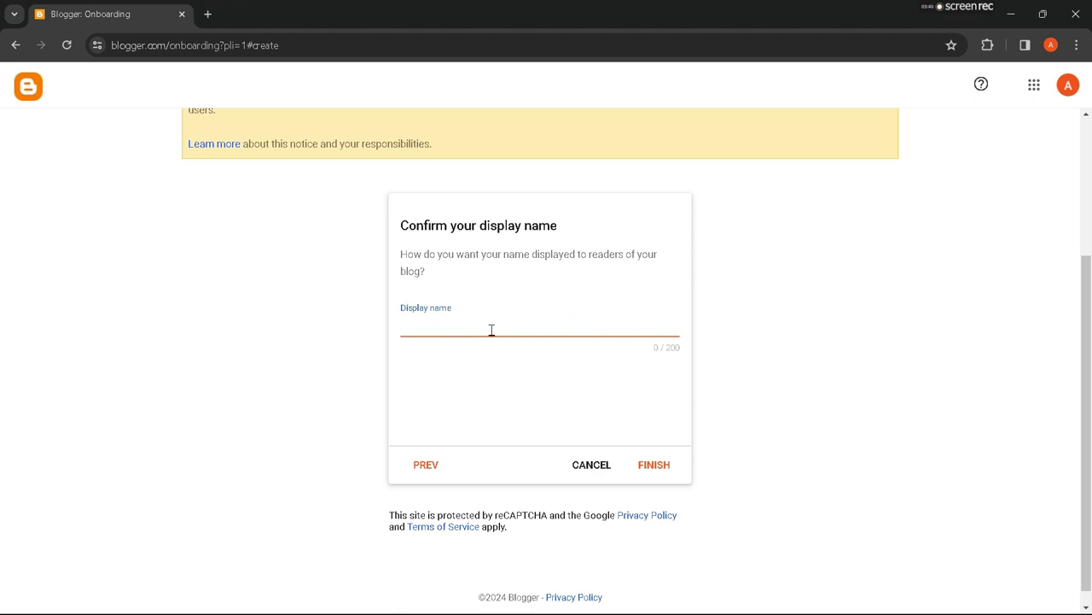
pyautogui.write('Akash')
pyautogui.click(651, 471)
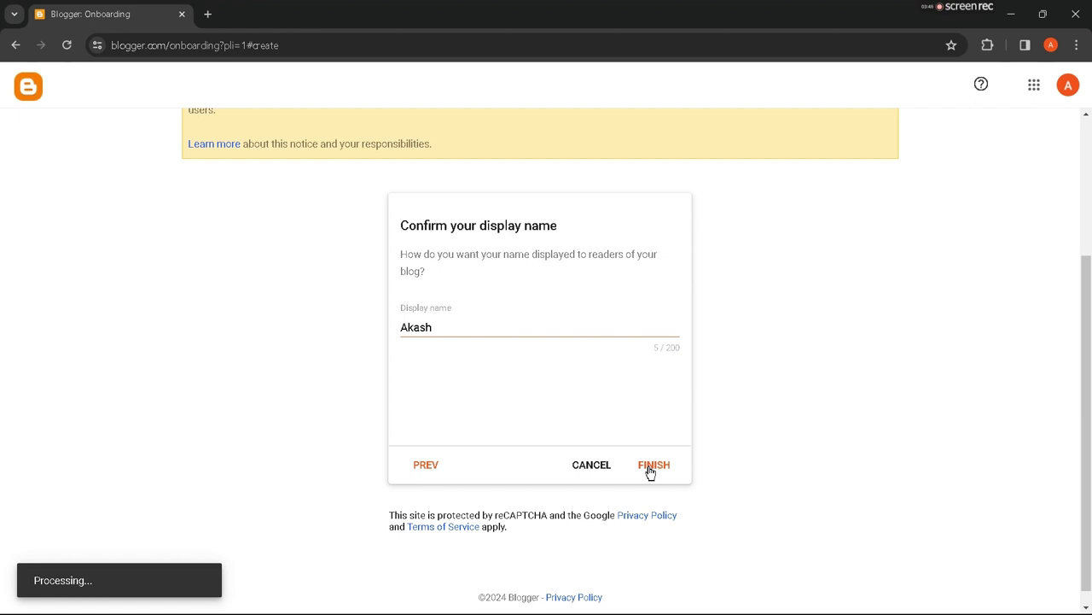
pyautogui.click(651, 471)
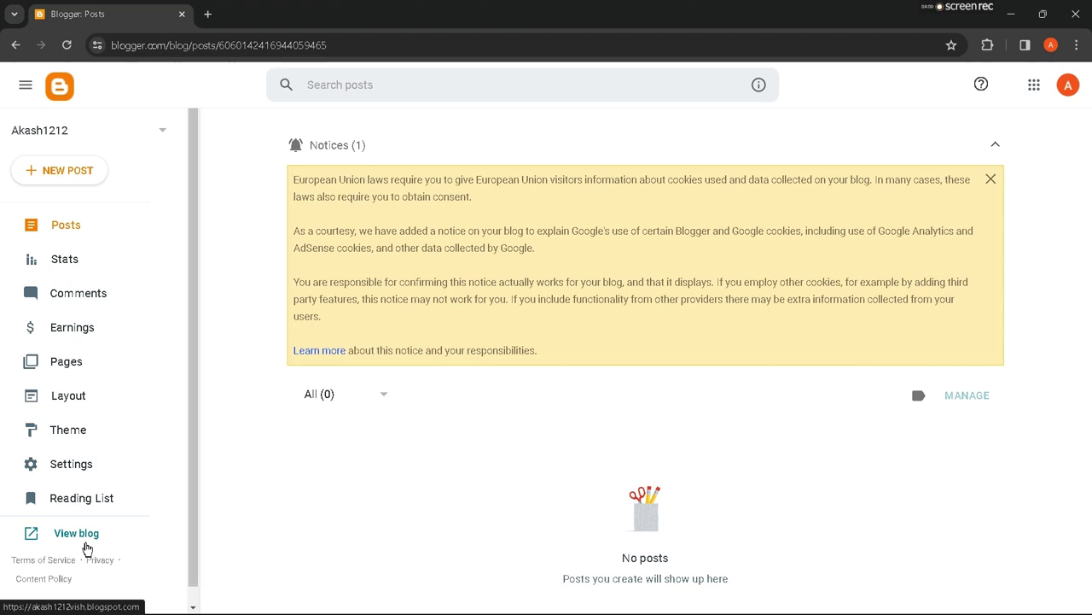
# View the new blog's public page in a separate browser tab.
pyautogui.click(86, 547)
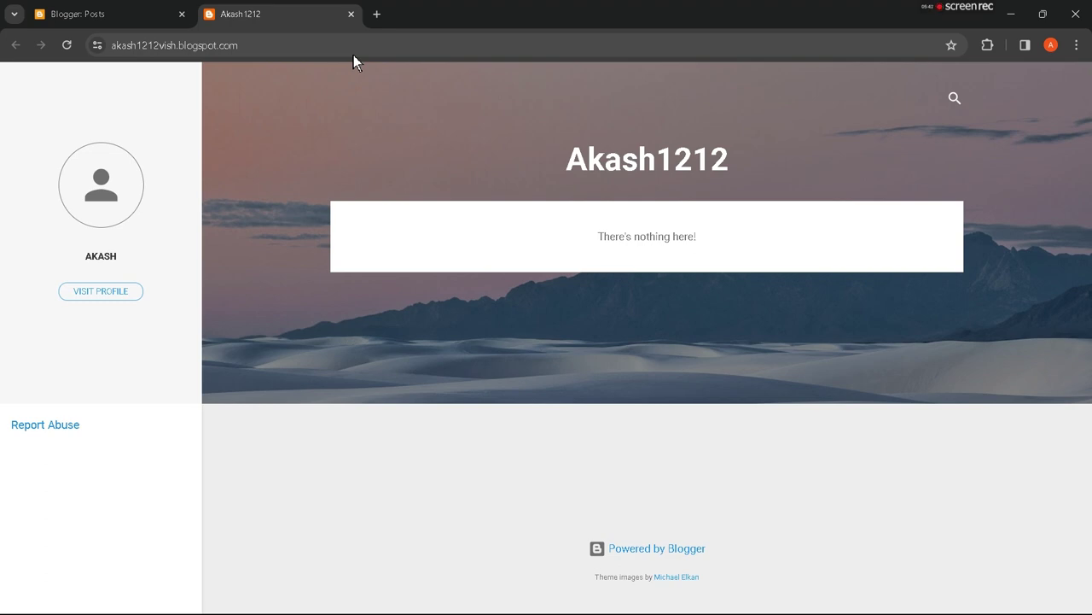
pyautogui.hotkey('ctrl', 'shift', 'Tab')
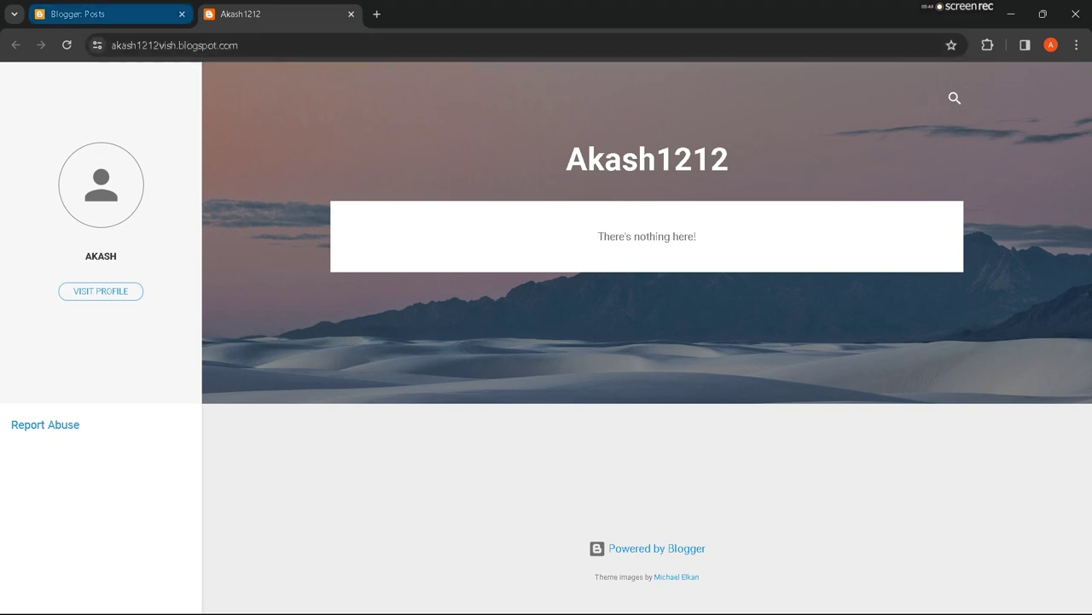
pyautogui.hotkey('ctrl', 'Tab')
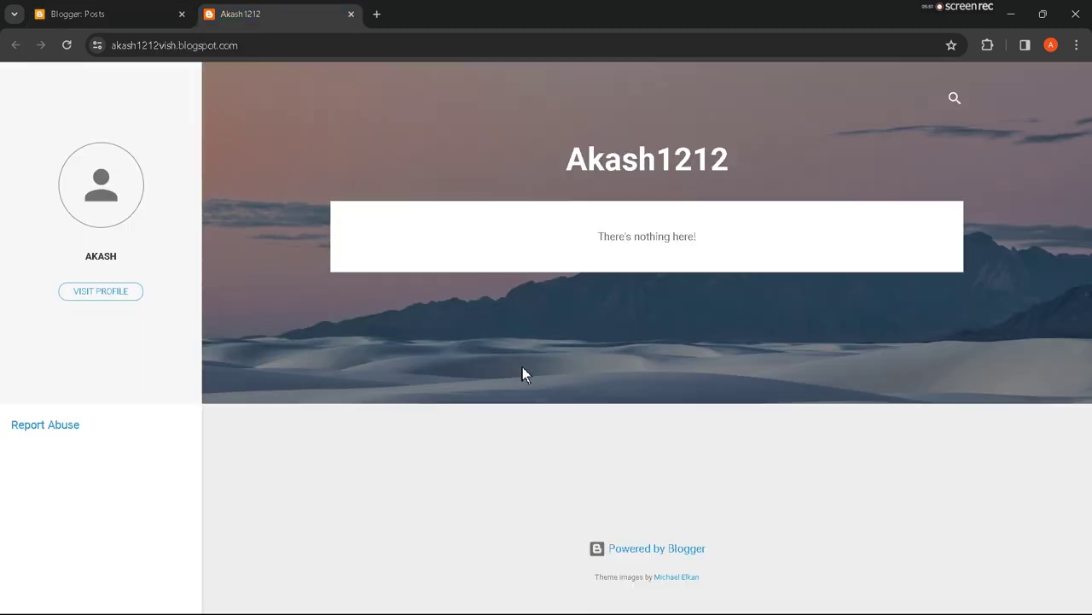
# Search Google for "blogger theme for free" in a new tab and open the Gooyaabi Templates site.
pyautogui.click(376, 13)
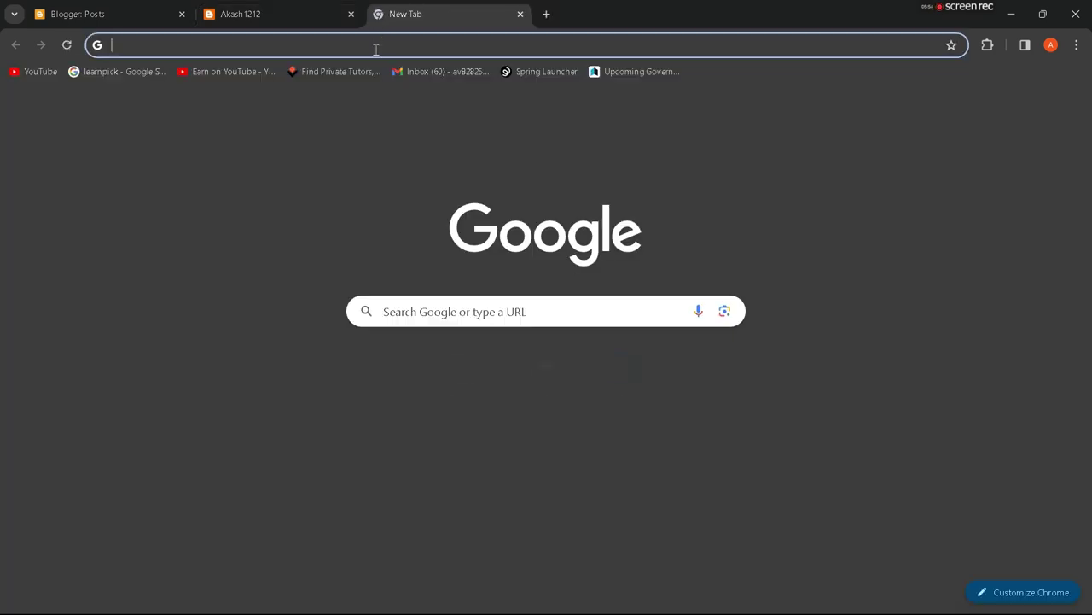
pyautogui.write('blogger')
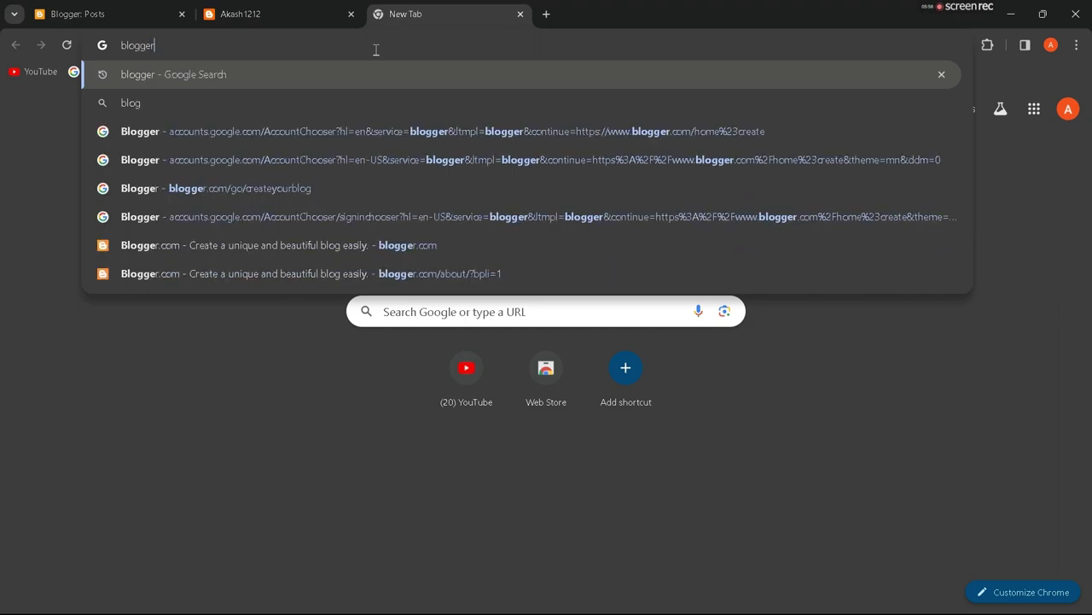
pyautogui.write(' theme')
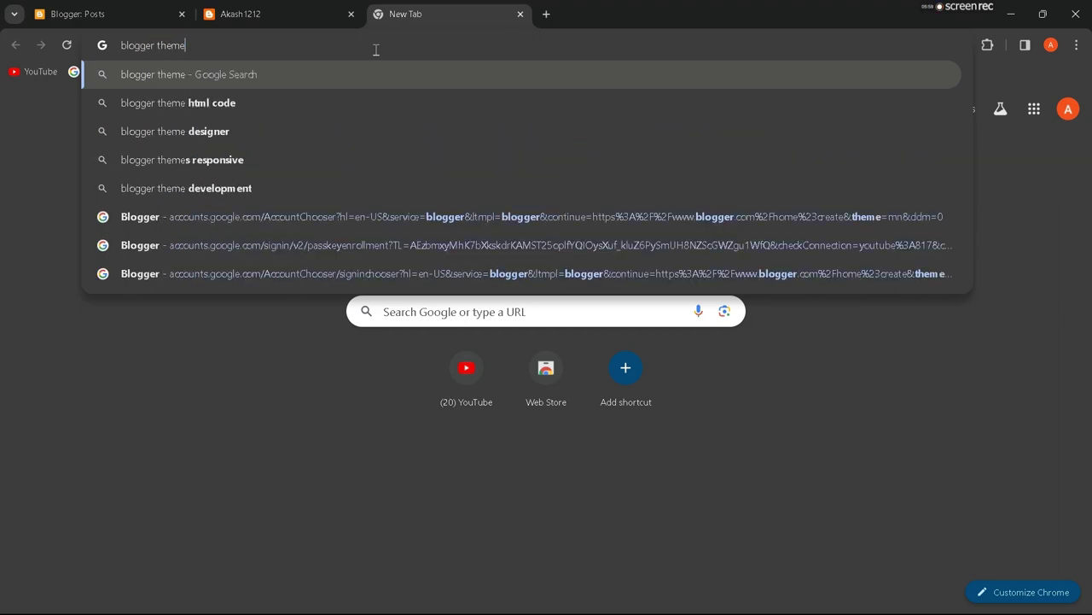
pyautogui.write(' for free')
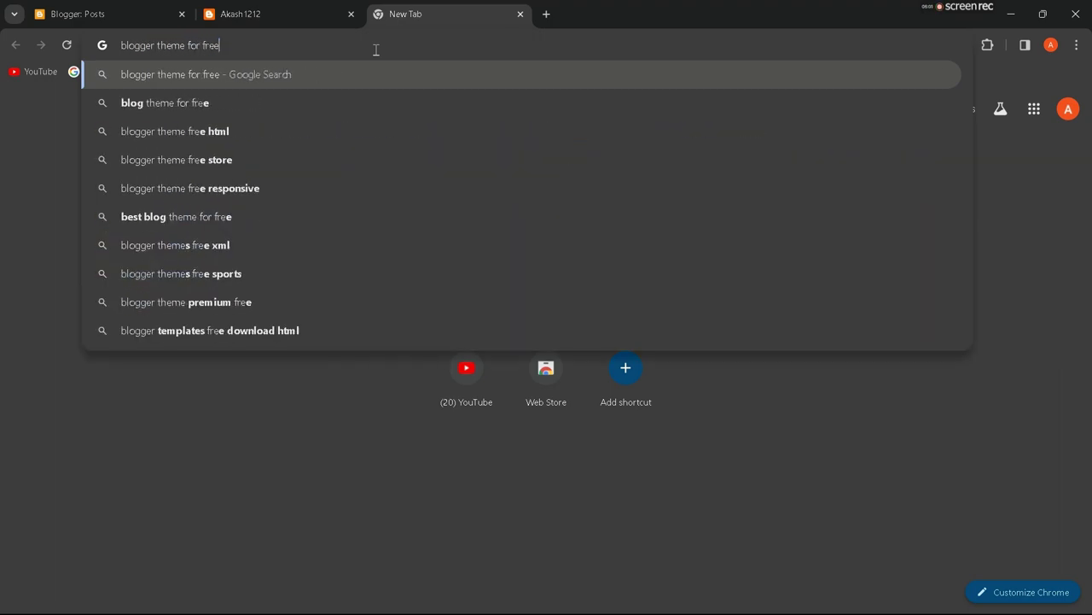
pyautogui.press('Return')
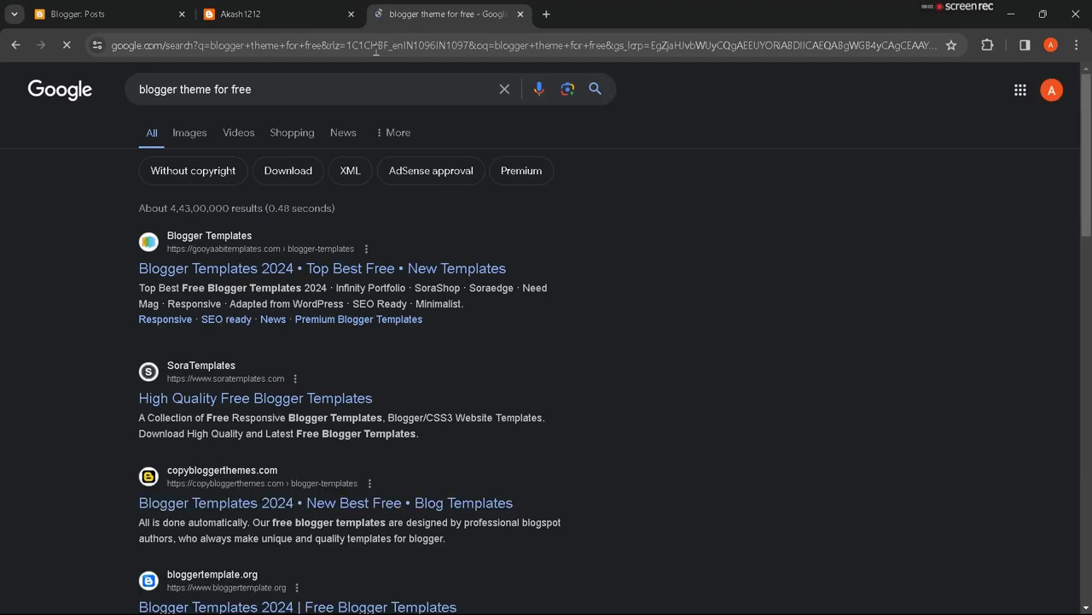
pyautogui.click(350, 257)
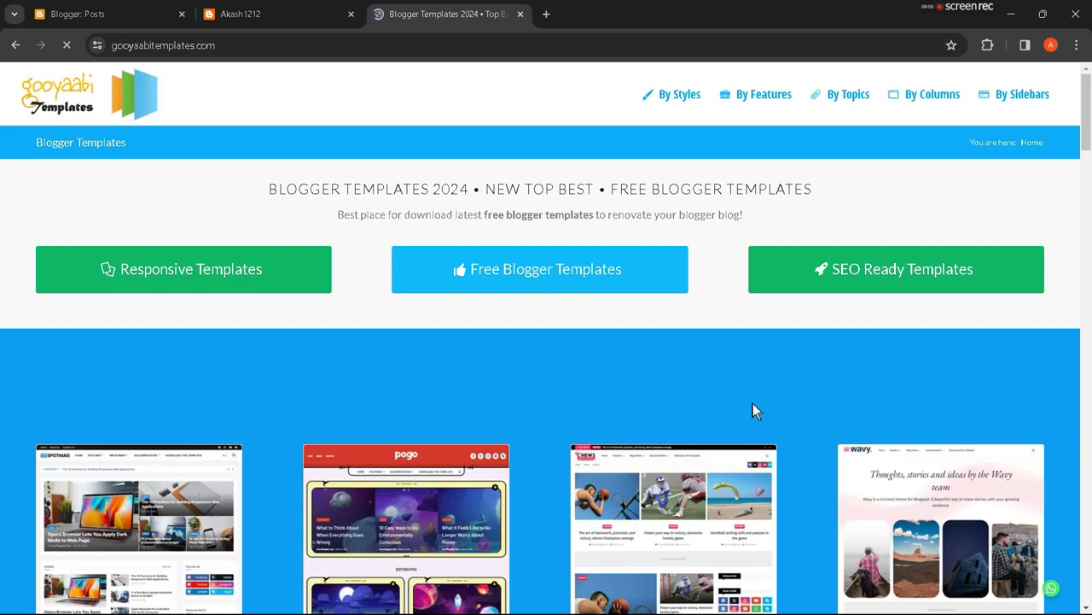
# Browse the free Blogger templates on the Gooyaabi Templates home page and close the site.
pyautogui.scroll(-5, 755, 410)
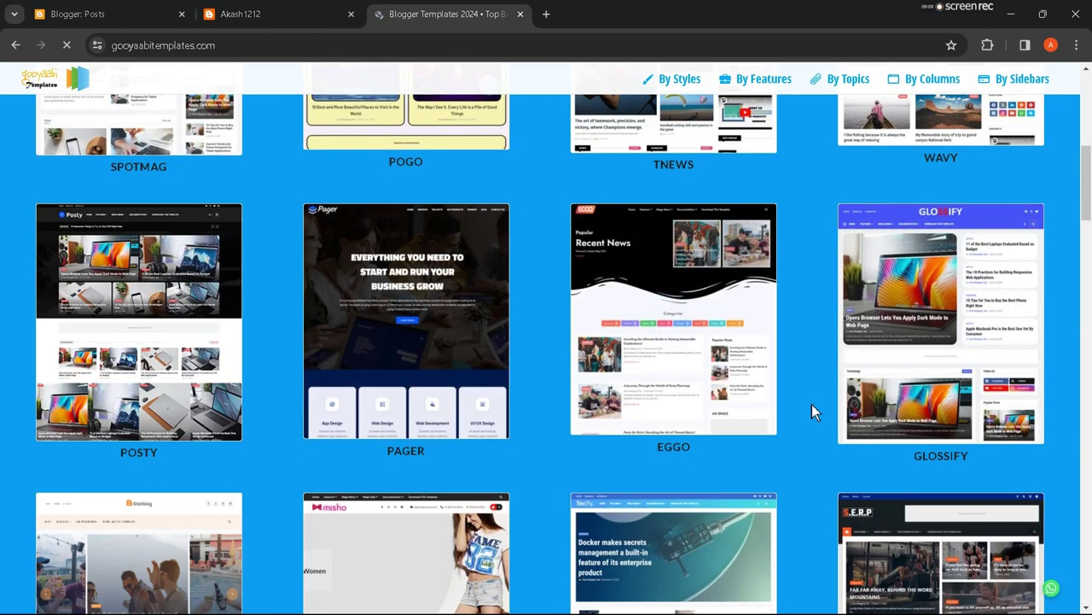
pyautogui.scroll(-3, 812, 412)
pyautogui.scroll(-2, 812, 405)
pyautogui.scroll(10, 812, 405)
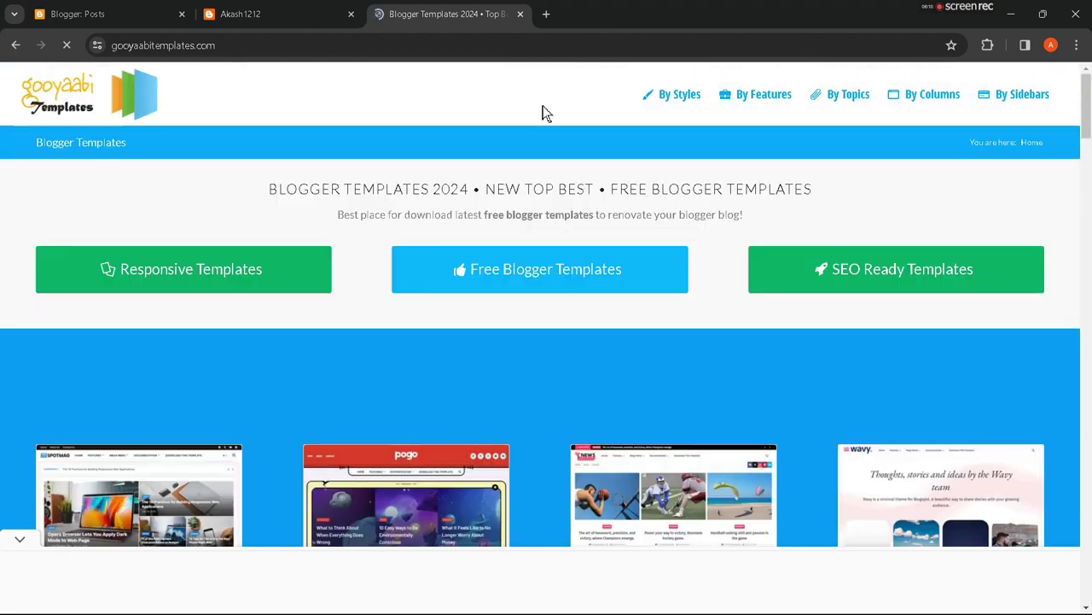
pyautogui.click(520, 15)
# Switch to File Explorer, locate the Oxxo-Premium-Version theme folder in Downloads, and close the window.
pyautogui.press('super+e')
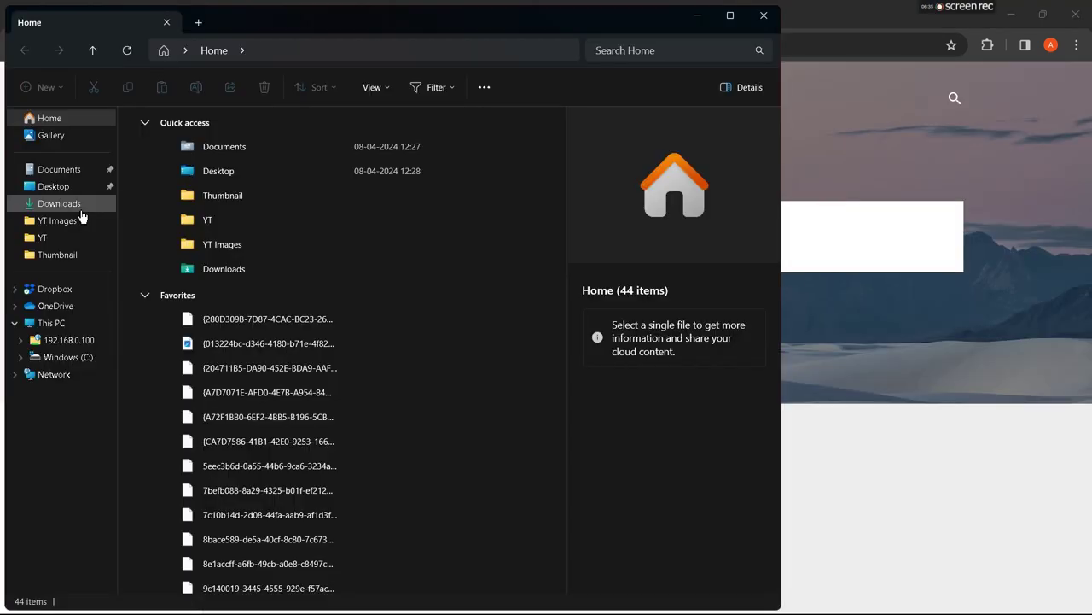
pyautogui.click(80, 209)
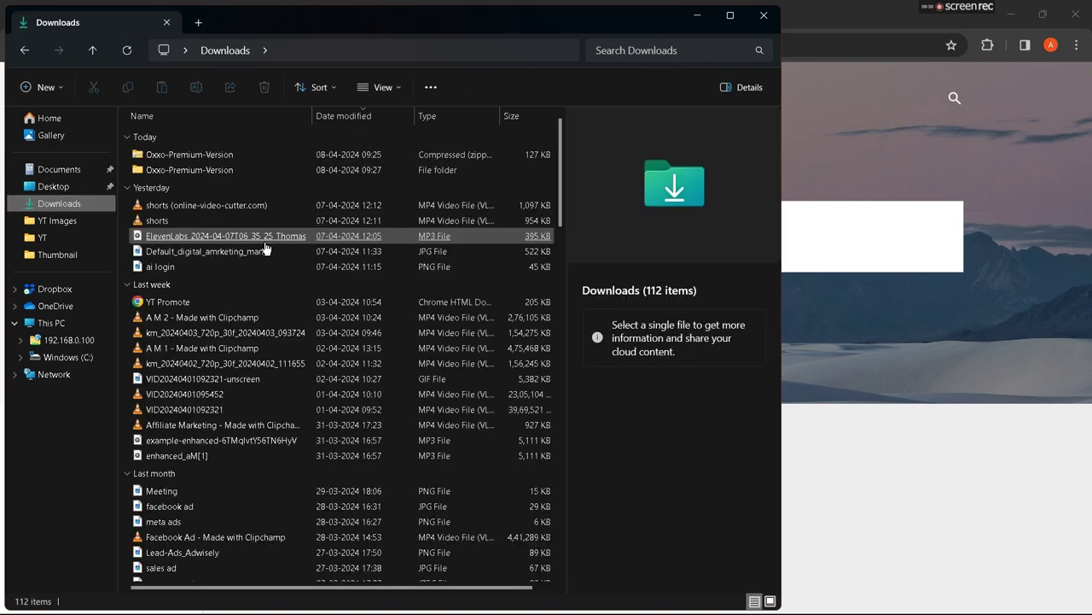
pyautogui.click(304, 174)
pyautogui.rightClick(306, 179)
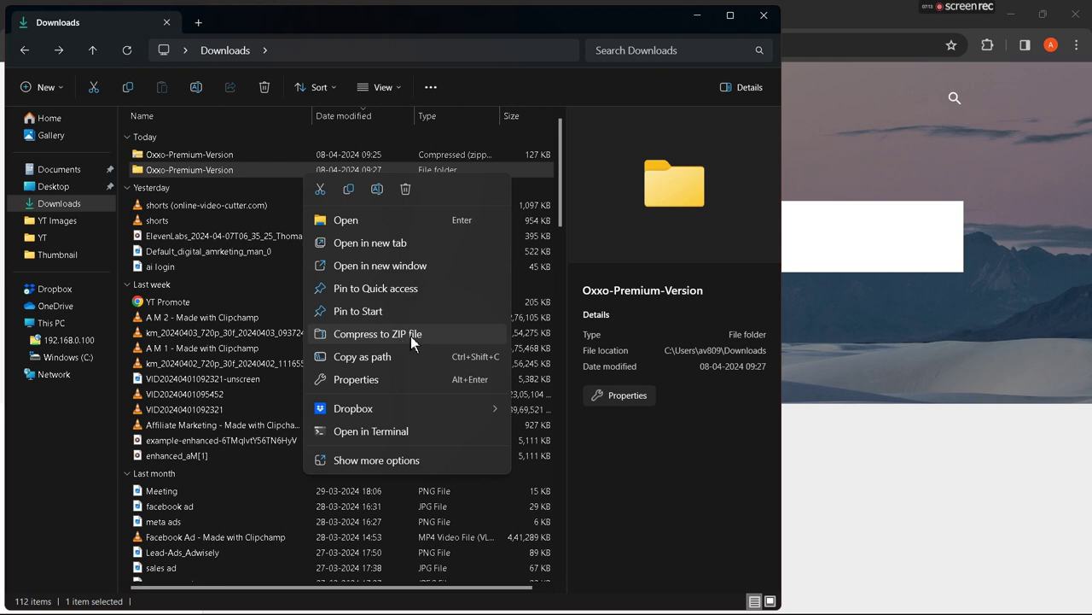
pyautogui.click(764, 17)
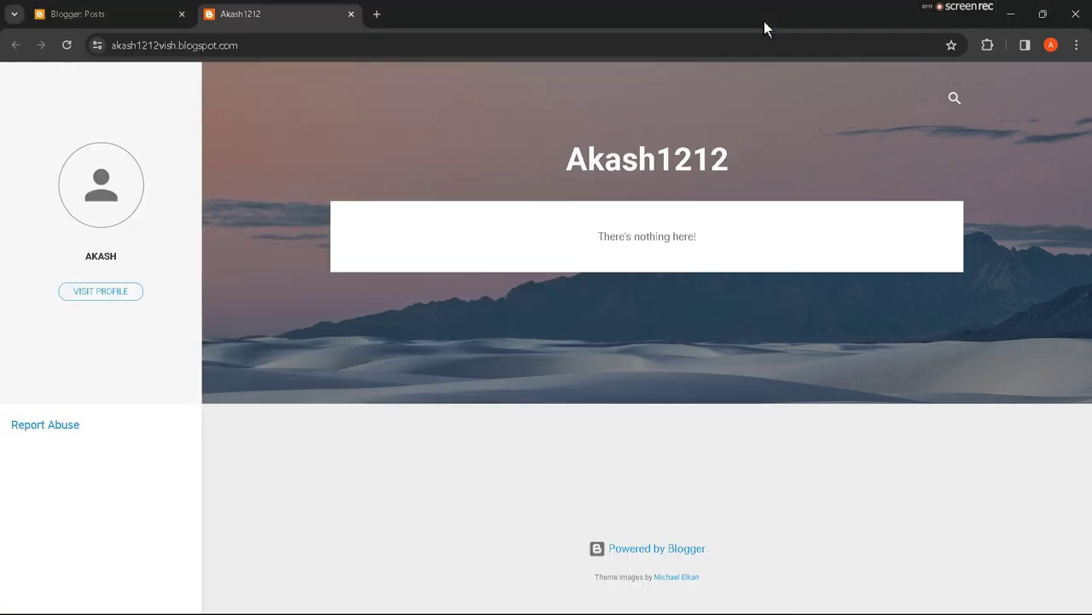
# Return to the blog's Blogger dashboard and open its theme settings.
pyautogui.click(103, 14)
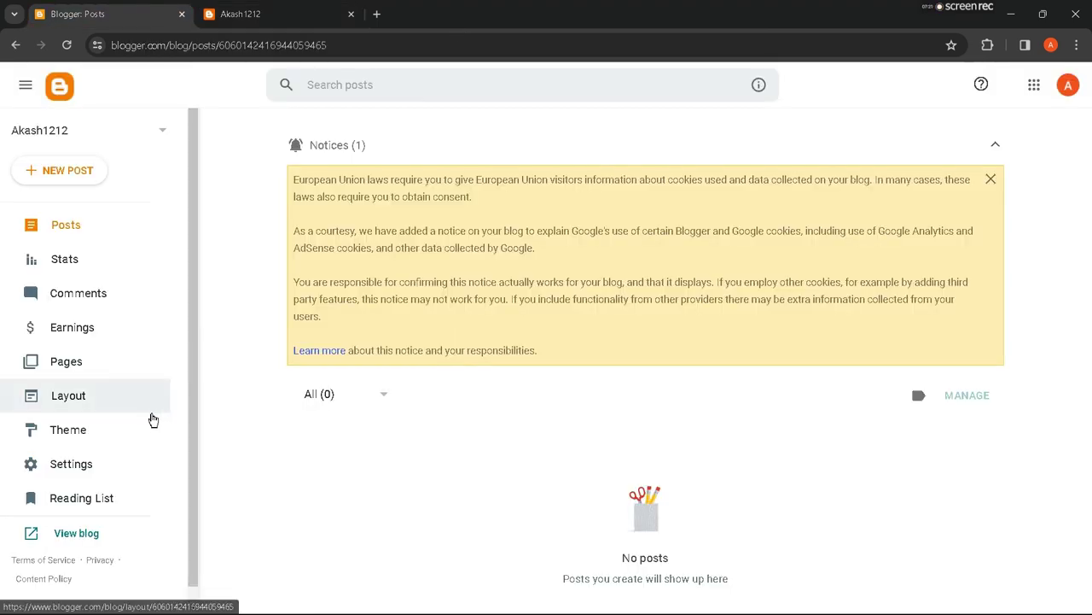
pyautogui.click(140, 423)
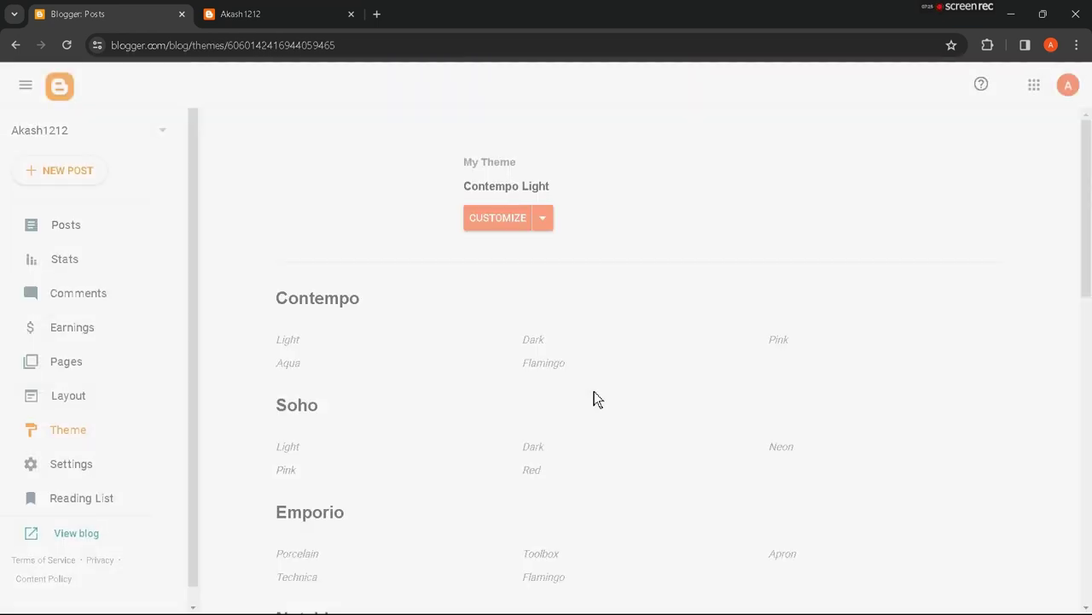
pyautogui.scroll(-3, 603, 388)
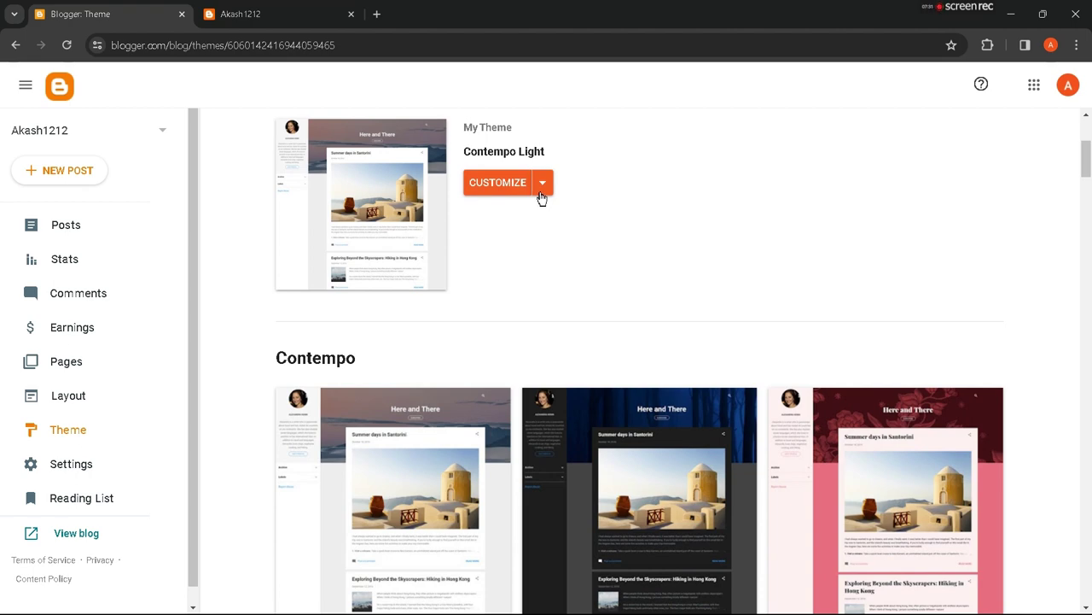
# Restore the blog's theme by uploading Oxxo Premium Version.xml from the Oxxo-Premium-Version folder in Downloads.
pyautogui.click(542, 183)
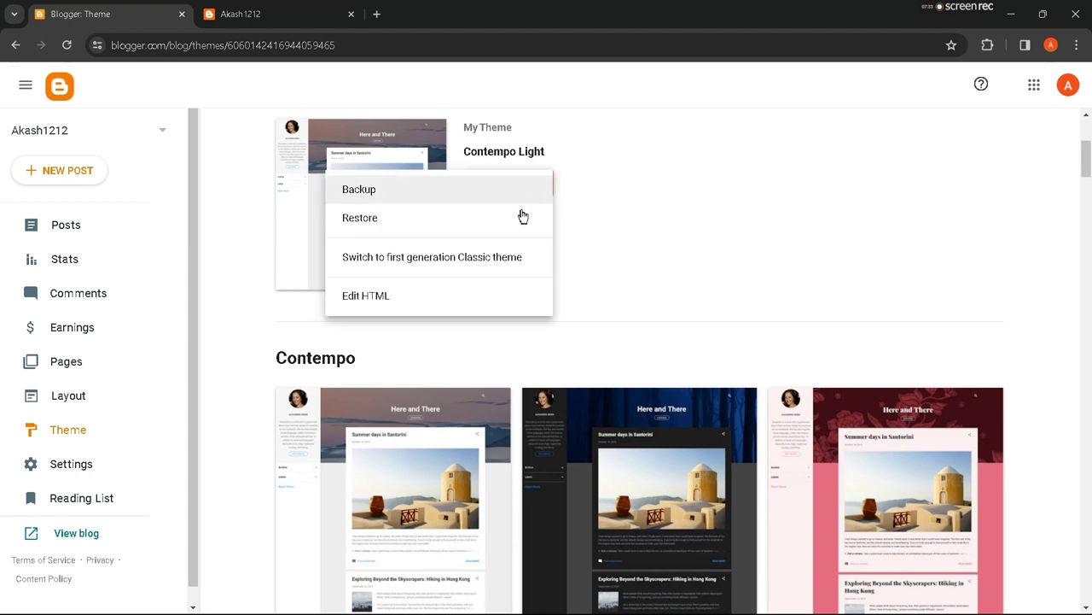
pyautogui.click(517, 221)
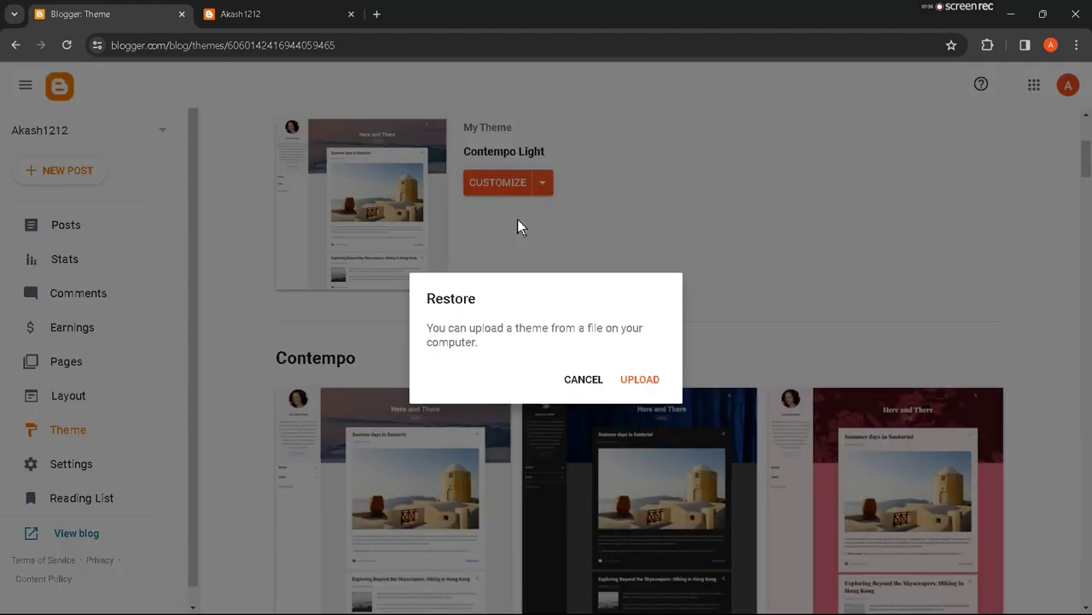
pyautogui.click(639, 378)
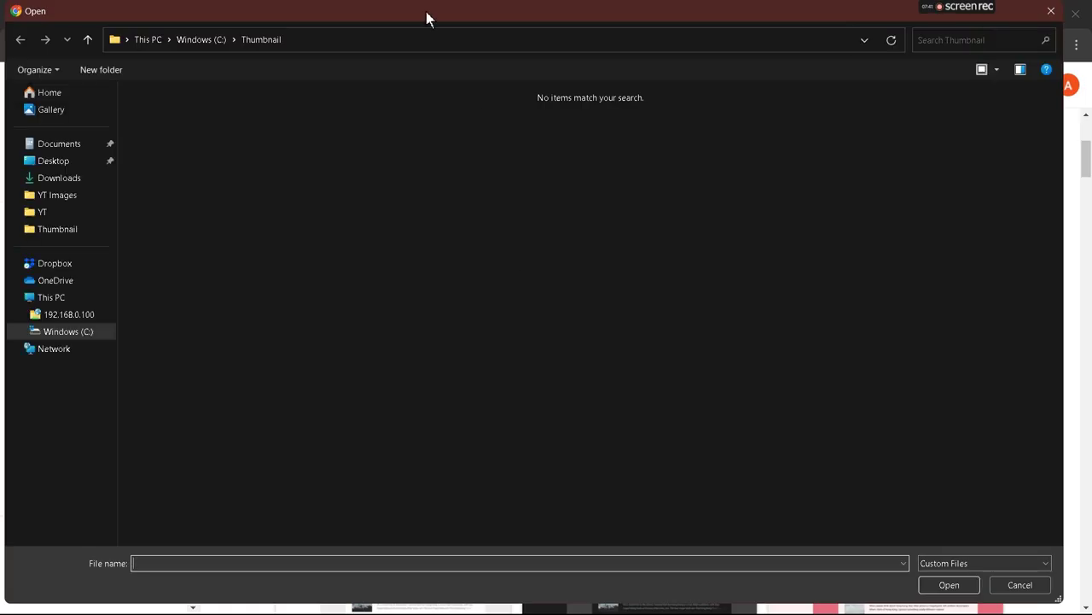
pyautogui.click(92, 176)
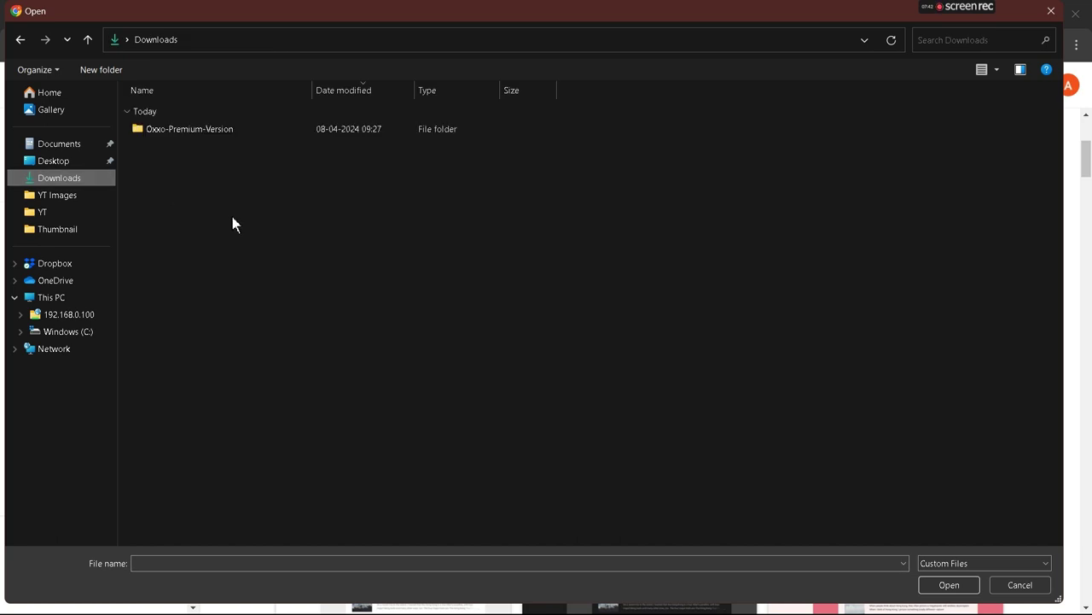
pyautogui.doubleClick(254, 131)
pyautogui.click(253, 134)
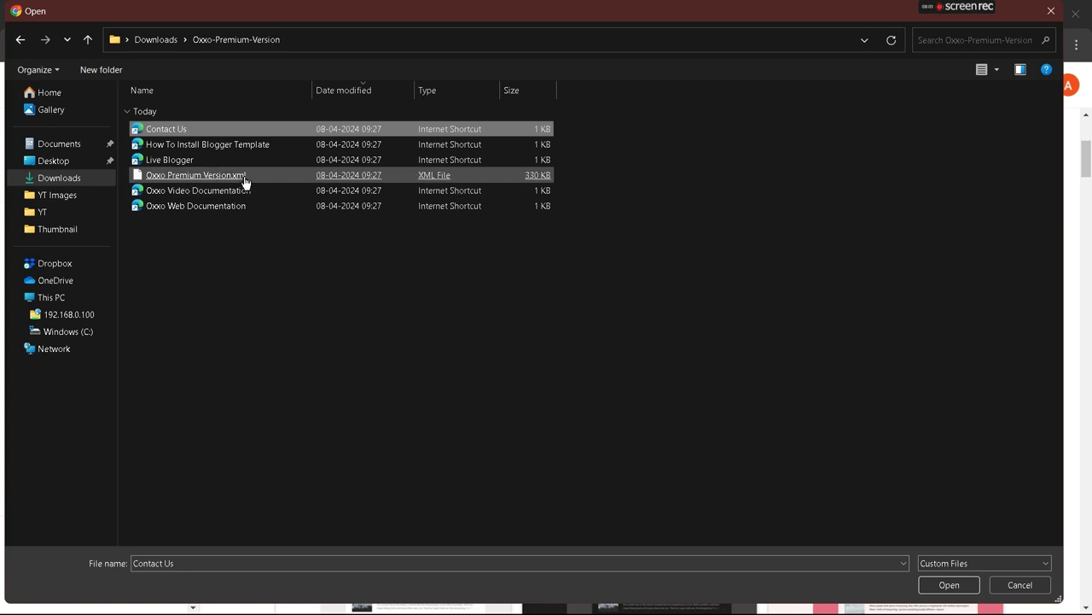
pyautogui.click(246, 176)
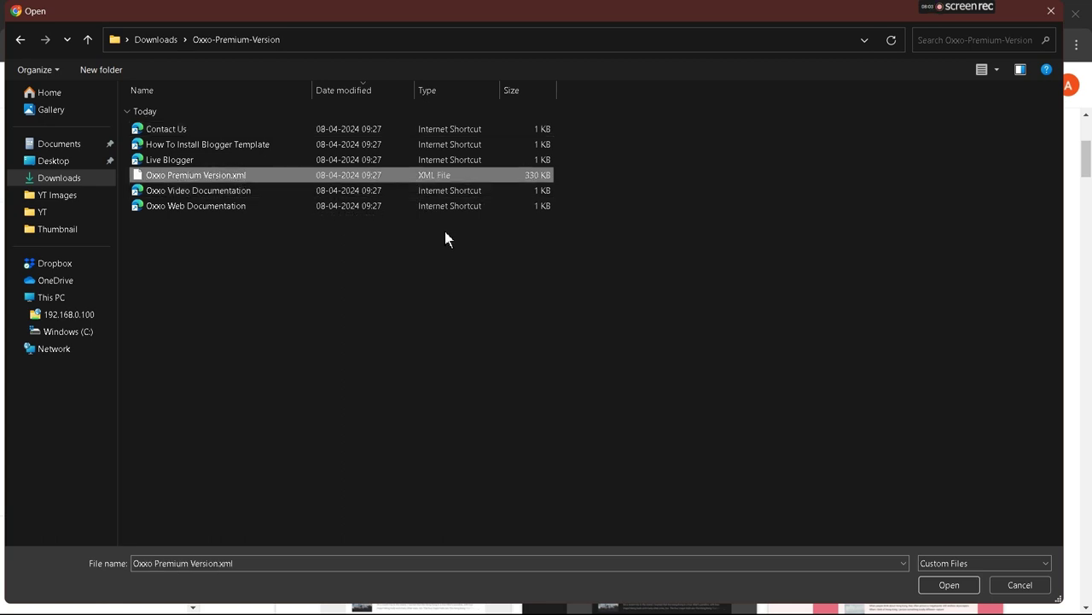
pyautogui.click(459, 297)
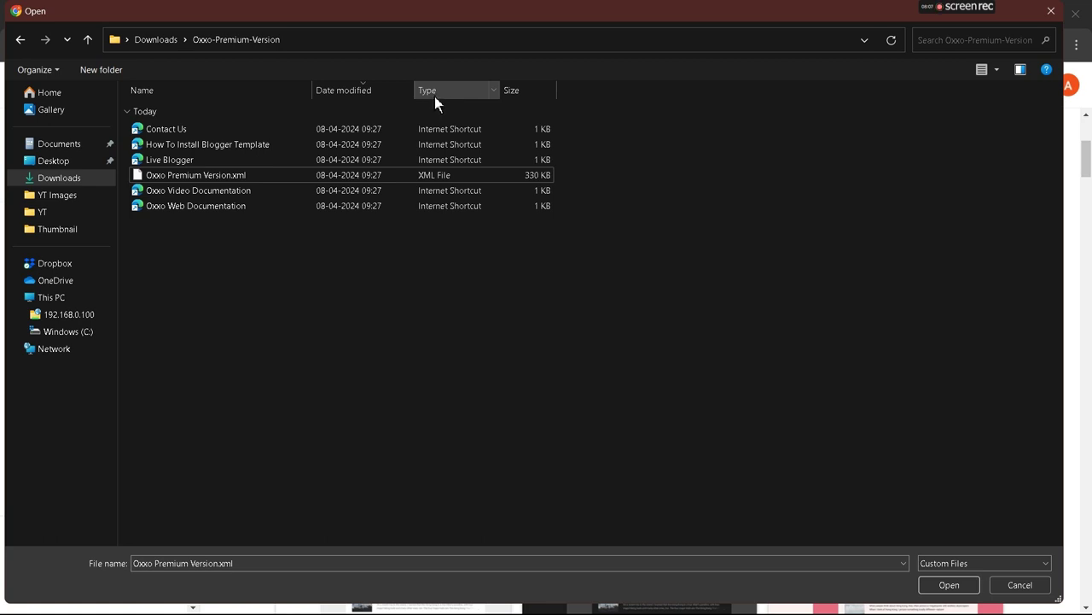
pyautogui.click(449, 182)
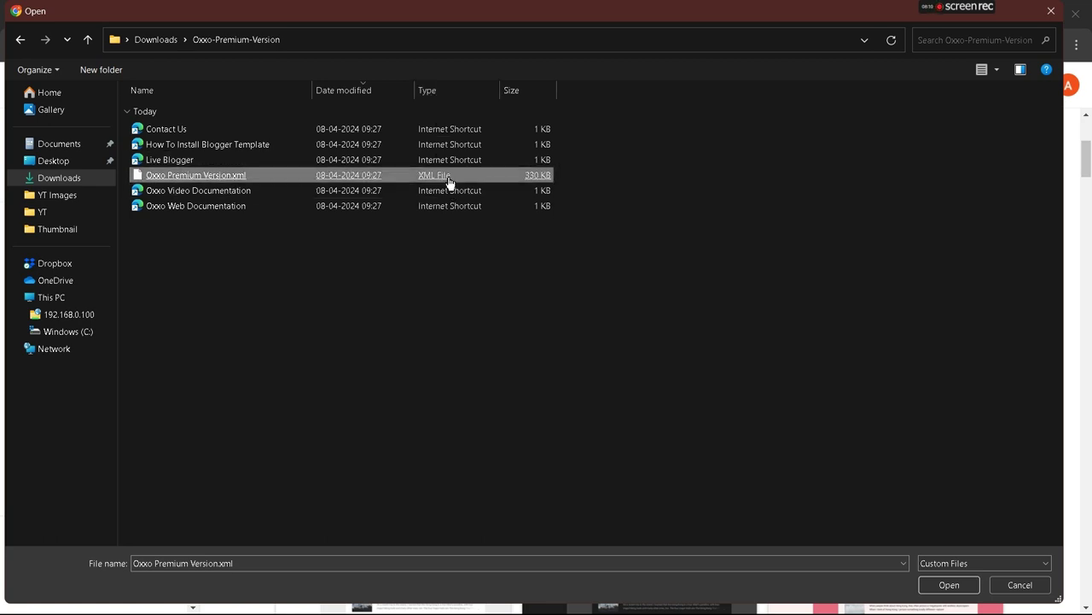
pyautogui.doubleClick(449, 182)
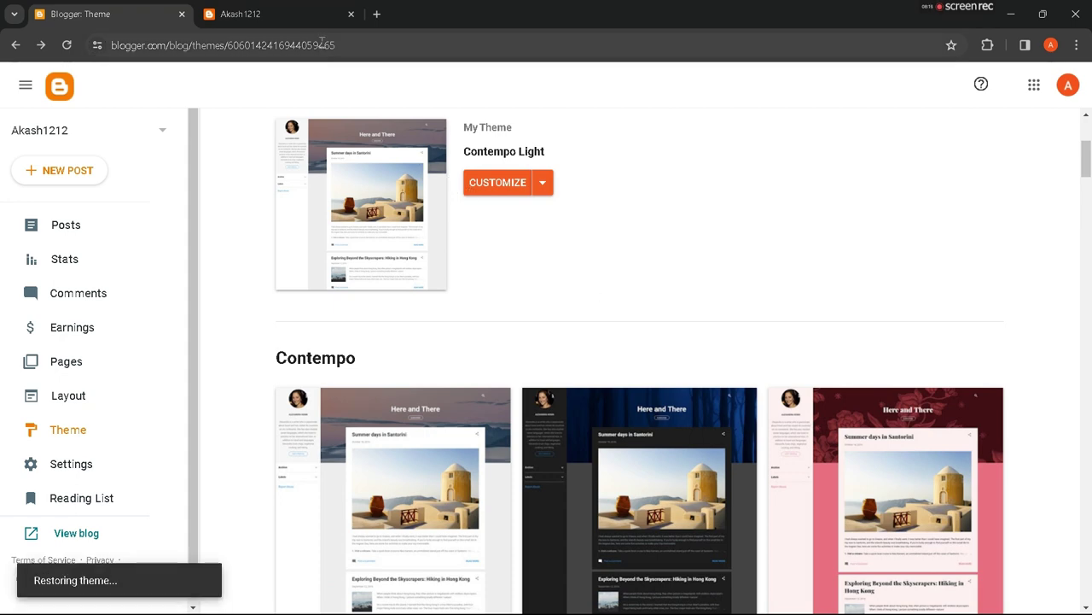
# Reload the live blog and examine the newly applied theme's header, advertisement areas, sidebar widgets and lower sections.
pyautogui.hotkey('ctrl', 'Tab')
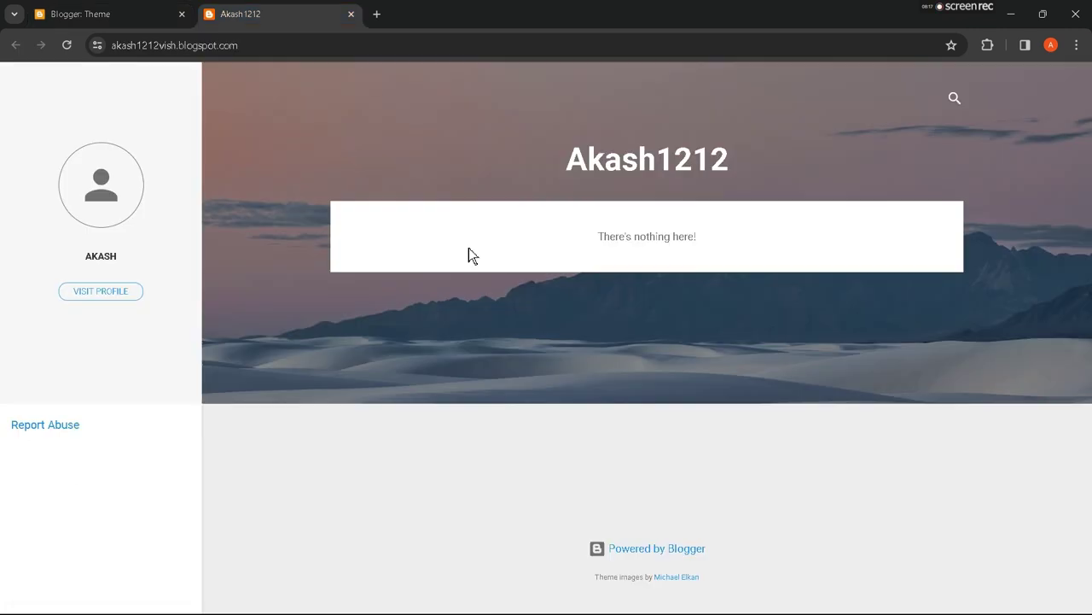
pyautogui.press('F5')
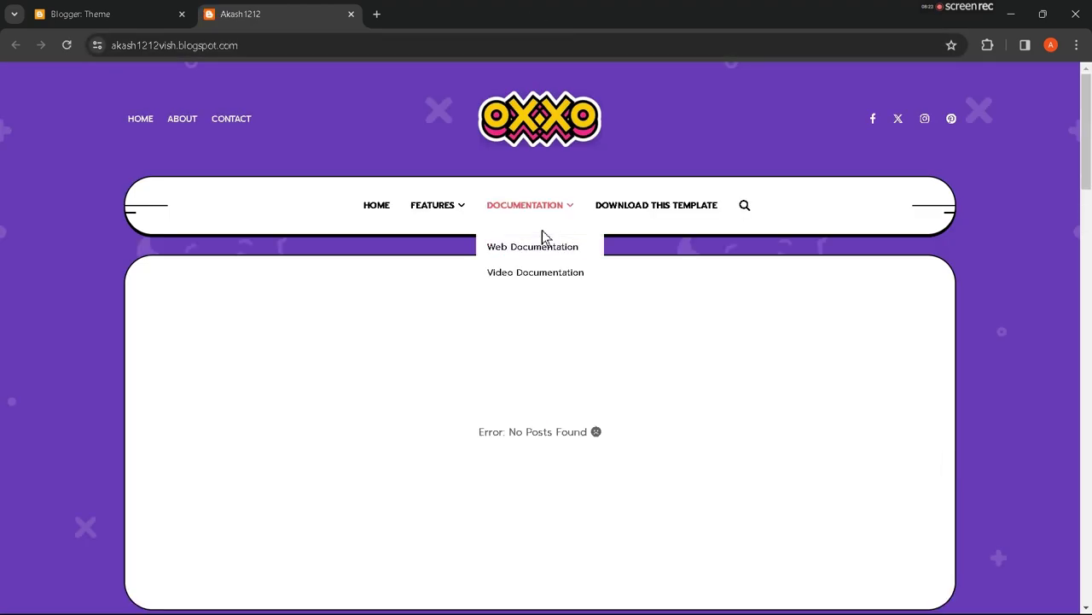
pyautogui.scroll(-4, 542, 230)
pyautogui.scroll(5, 664, 351)
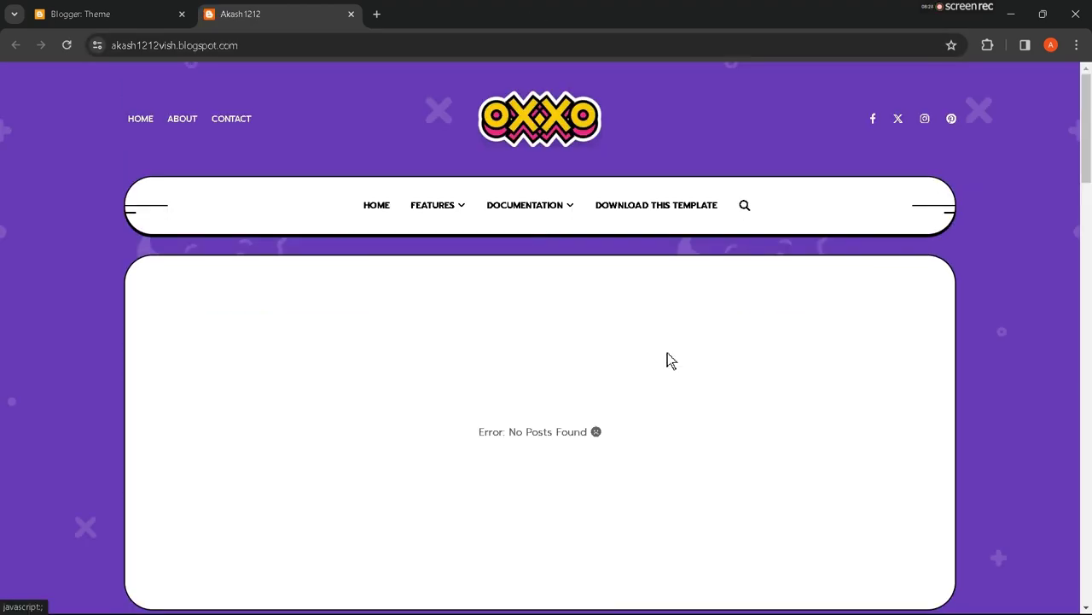
pyautogui.press('F5')
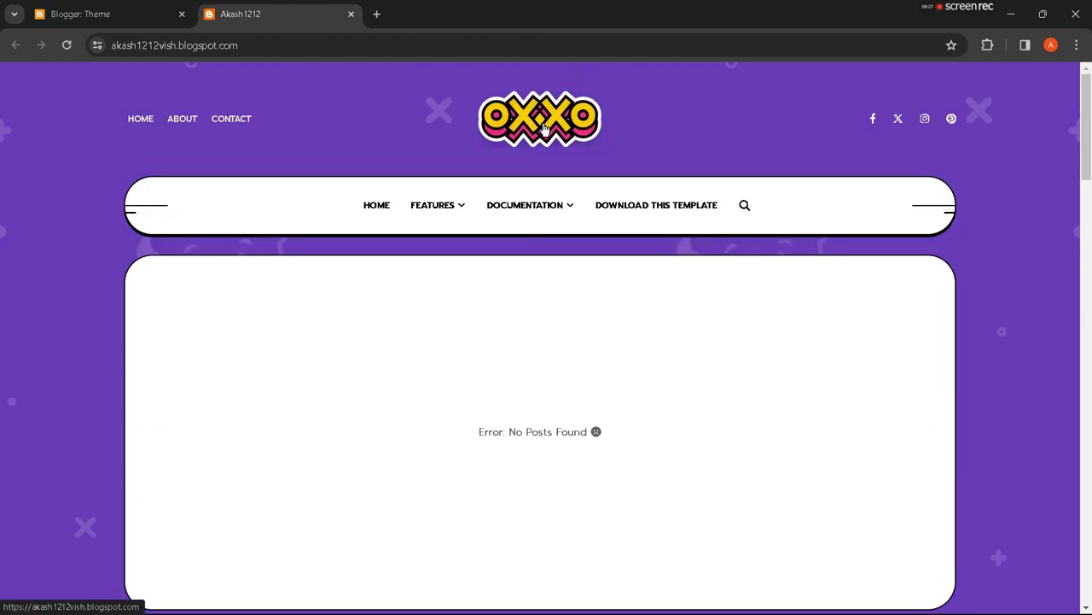
pyautogui.scroll(-6, 609, 278)
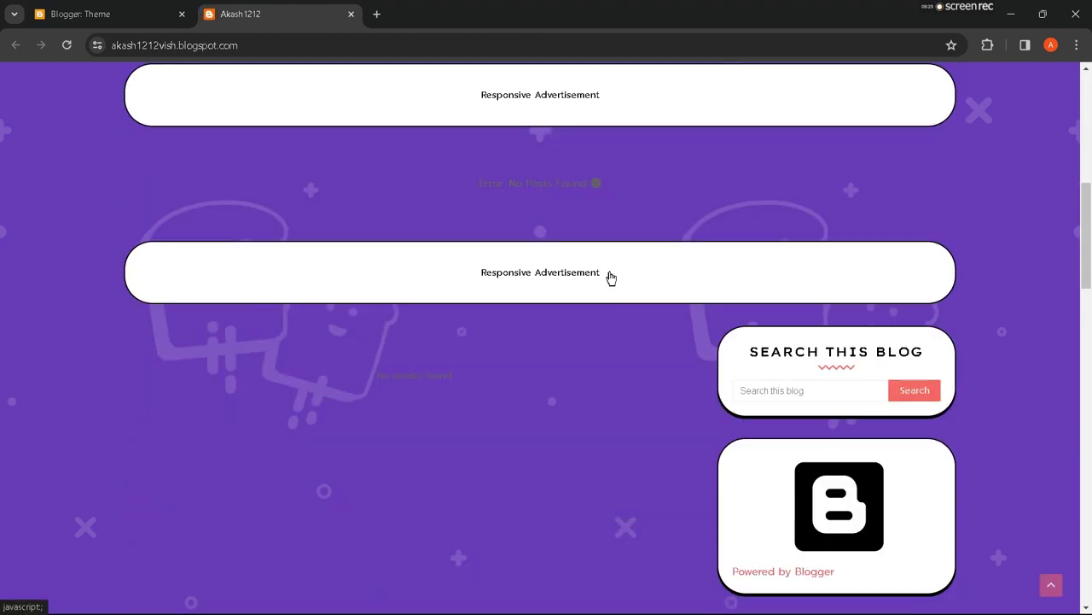
pyautogui.scroll(-2, 611, 276)
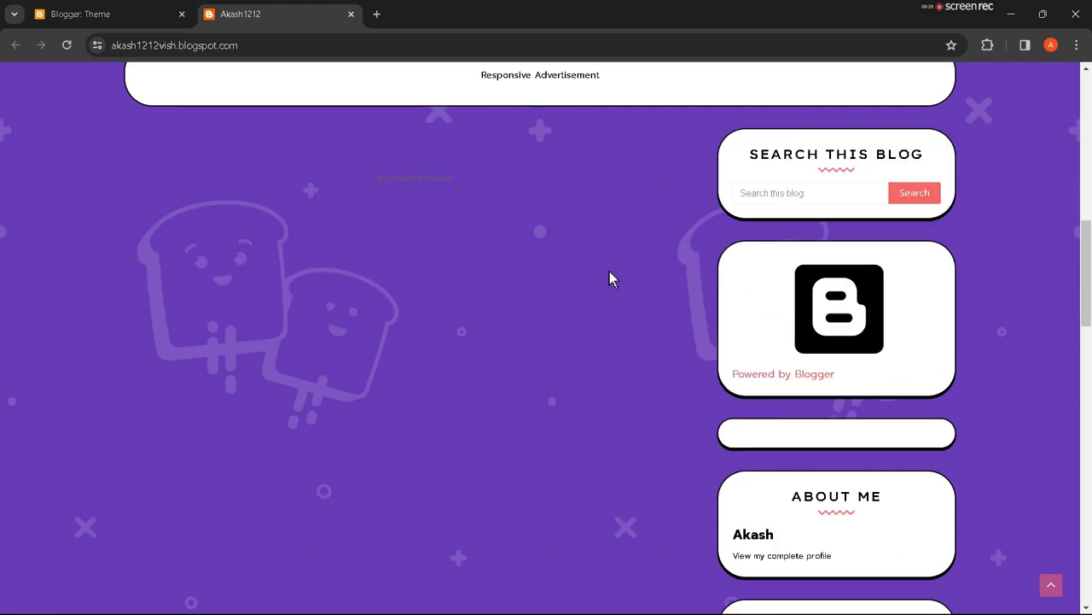
pyautogui.scroll(-5, 610, 273)
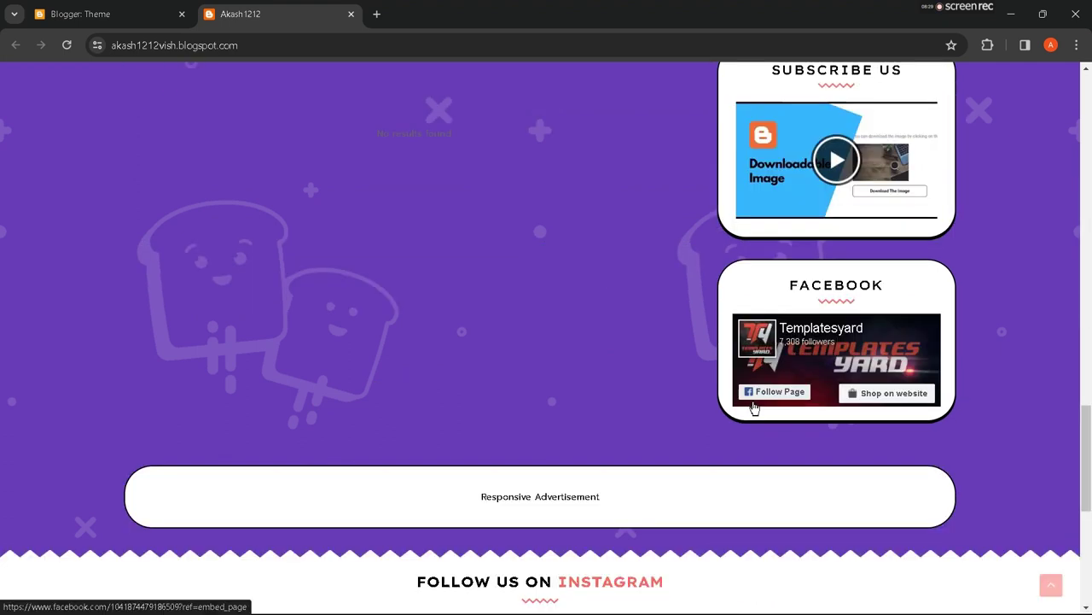
pyautogui.scroll(5, 754, 408)
pyautogui.scroll(8, 753, 407)
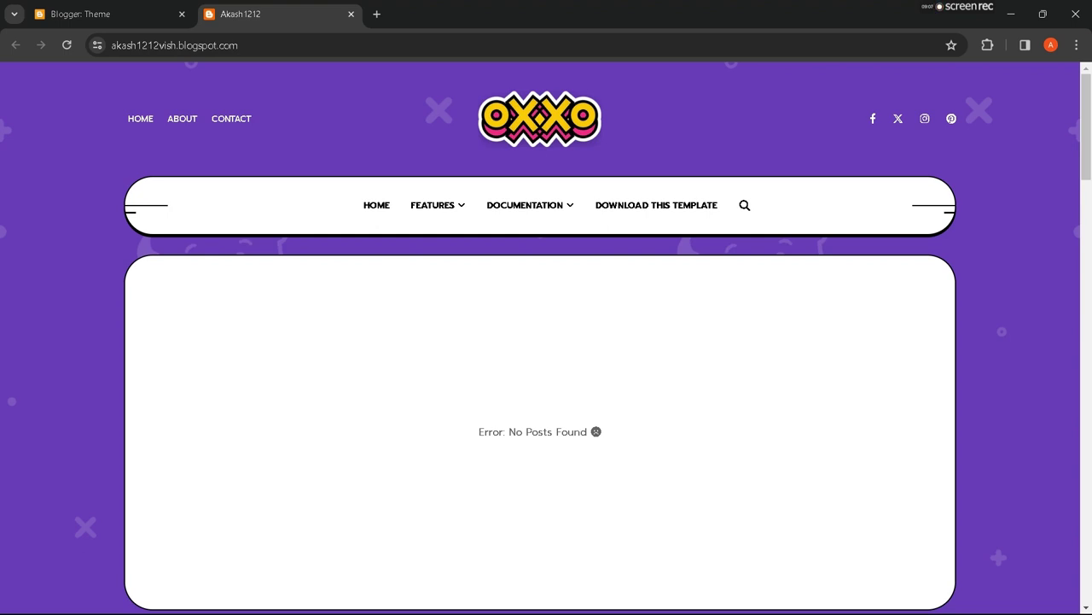
# Switch between the live blog and the Blogger dashboard, and open the blog's Posts page.
pyautogui.click(85, 14)
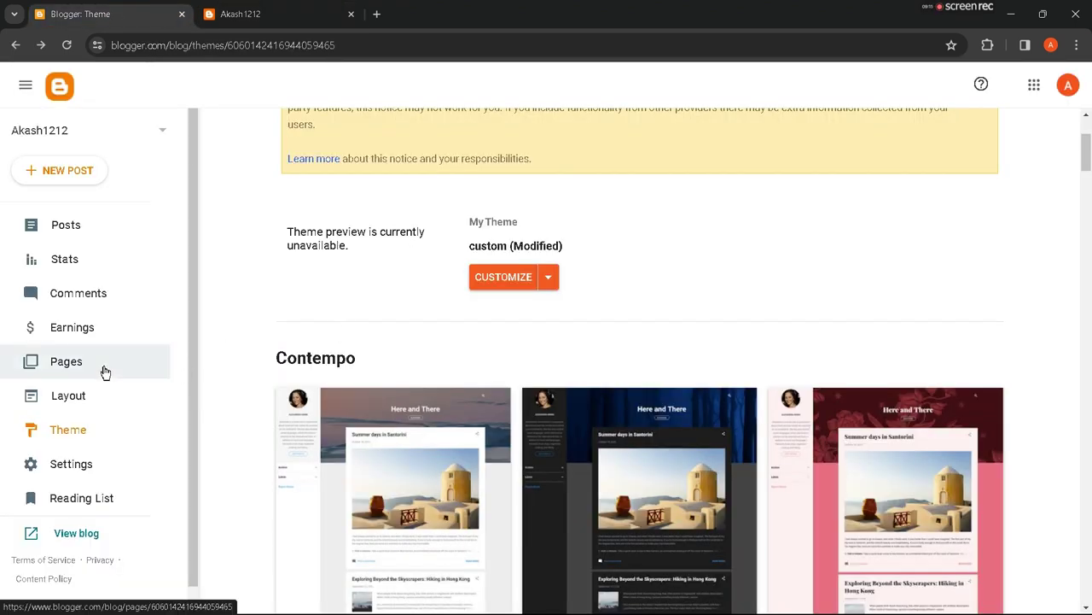
pyautogui.scroll(-1, 102, 371)
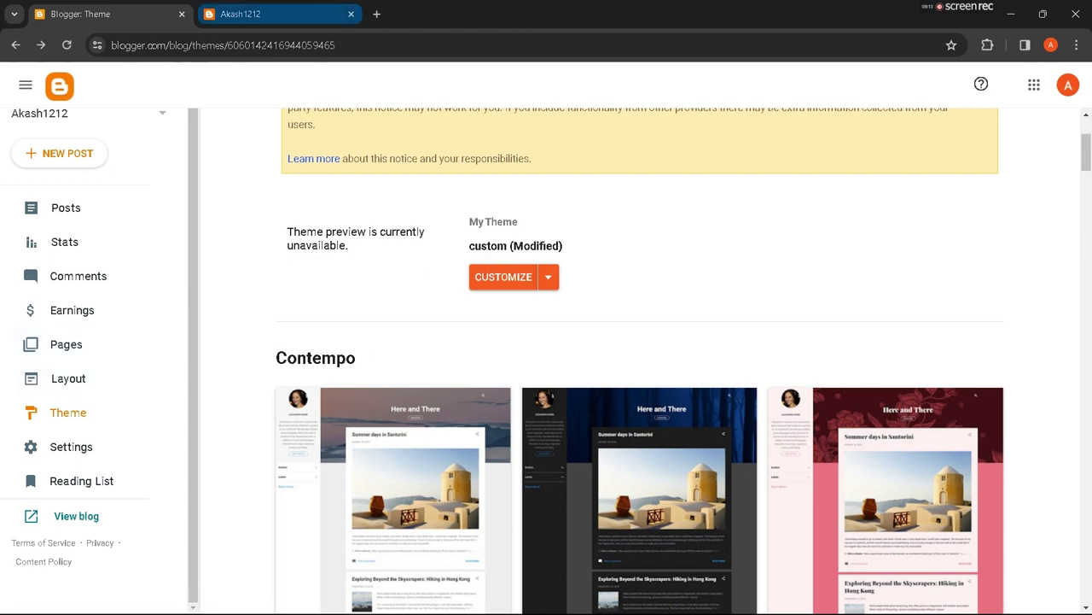
pyautogui.click(256, 13)
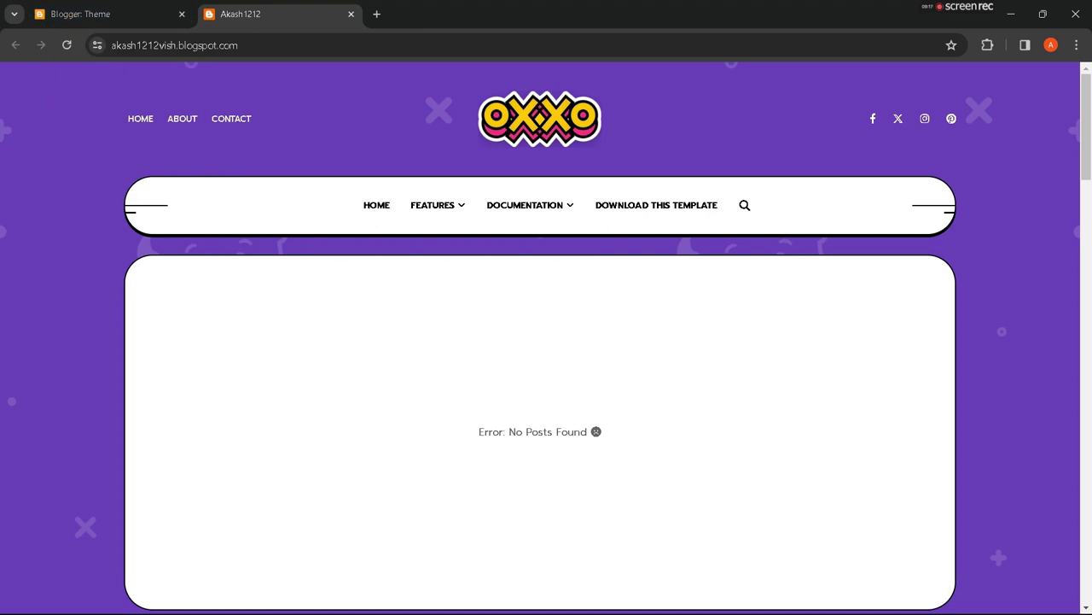
pyautogui.click(85, 14)
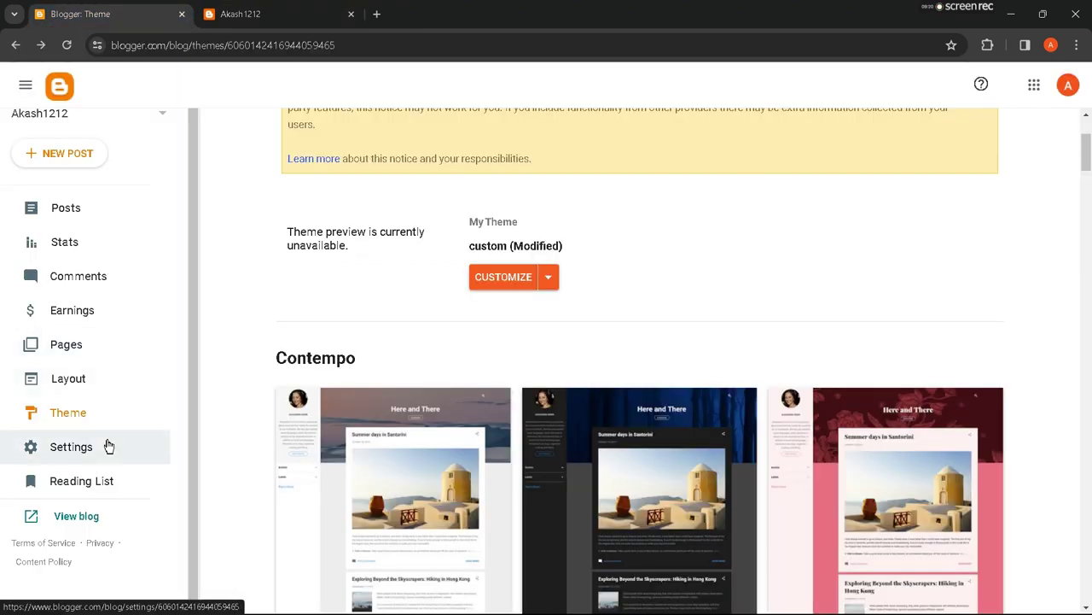
pyautogui.click(290, 17)
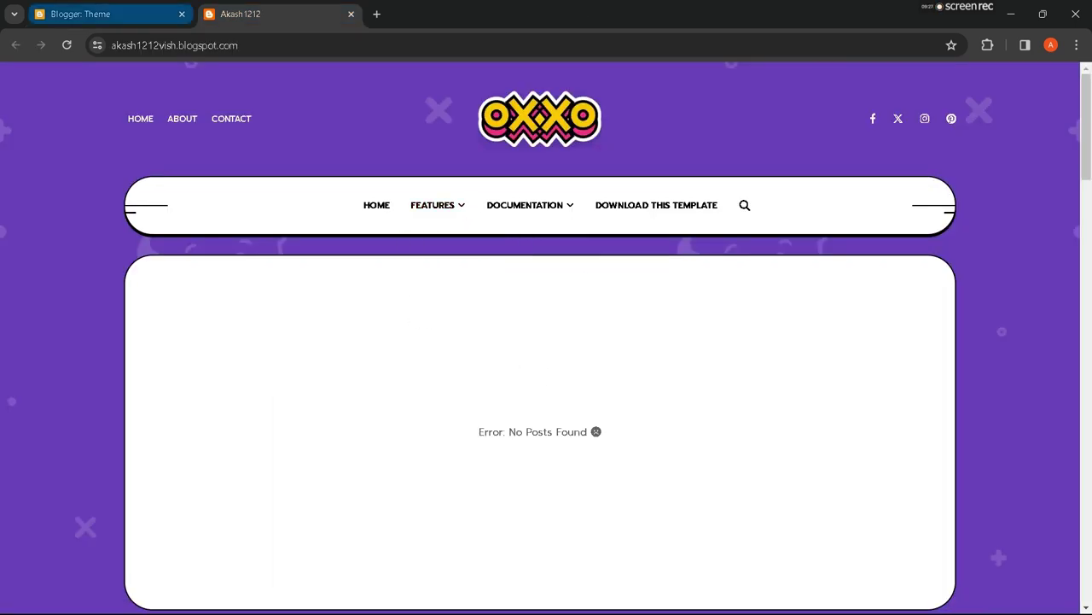
pyautogui.click(102, 14)
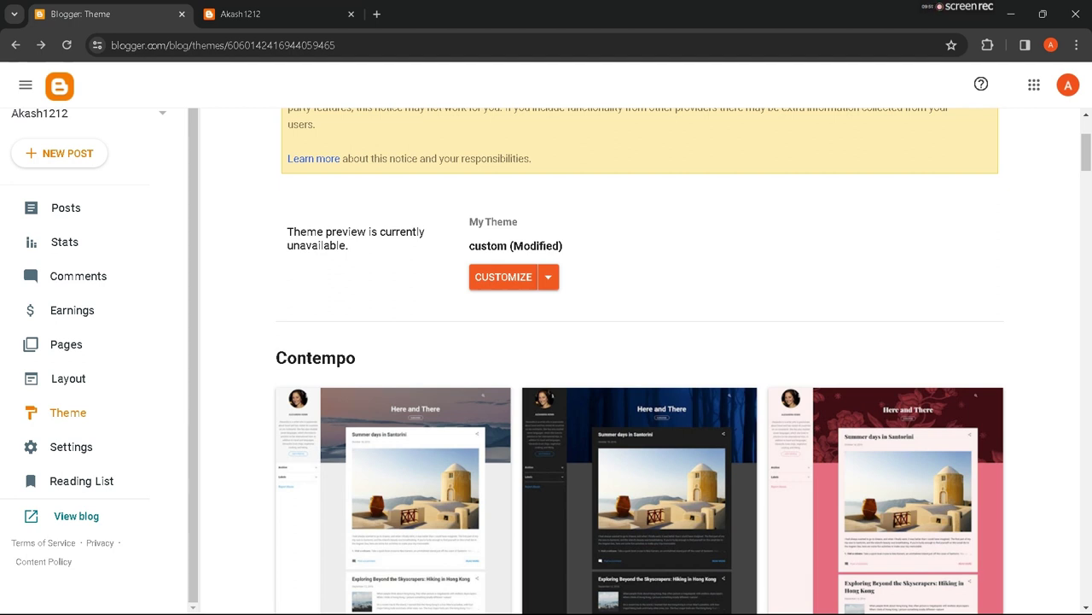
pyautogui.click(81, 208)
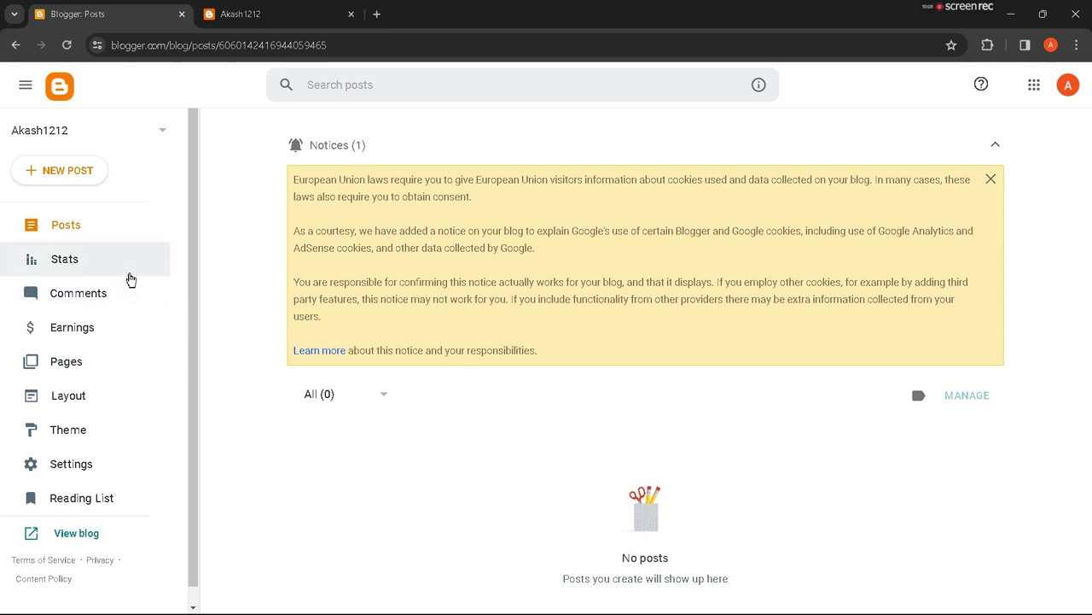
# Examine the blog's Stats page, including the view counts by period, the views graph and the post statistics.
pyautogui.click(130, 280)
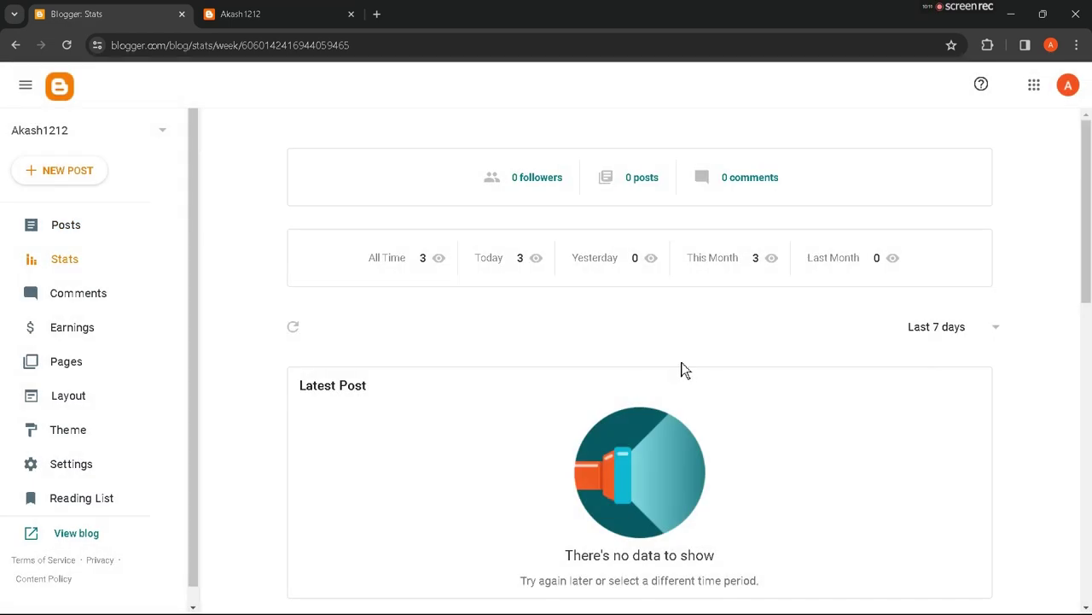
pyautogui.scroll(-4, 679, 361)
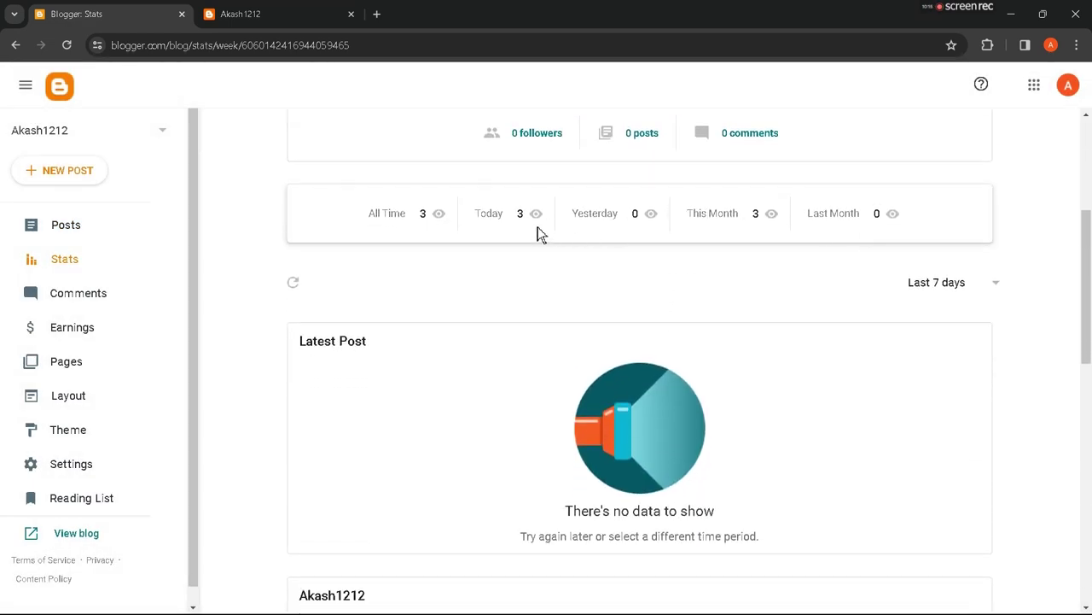
pyautogui.scroll(-1, 732, 236)
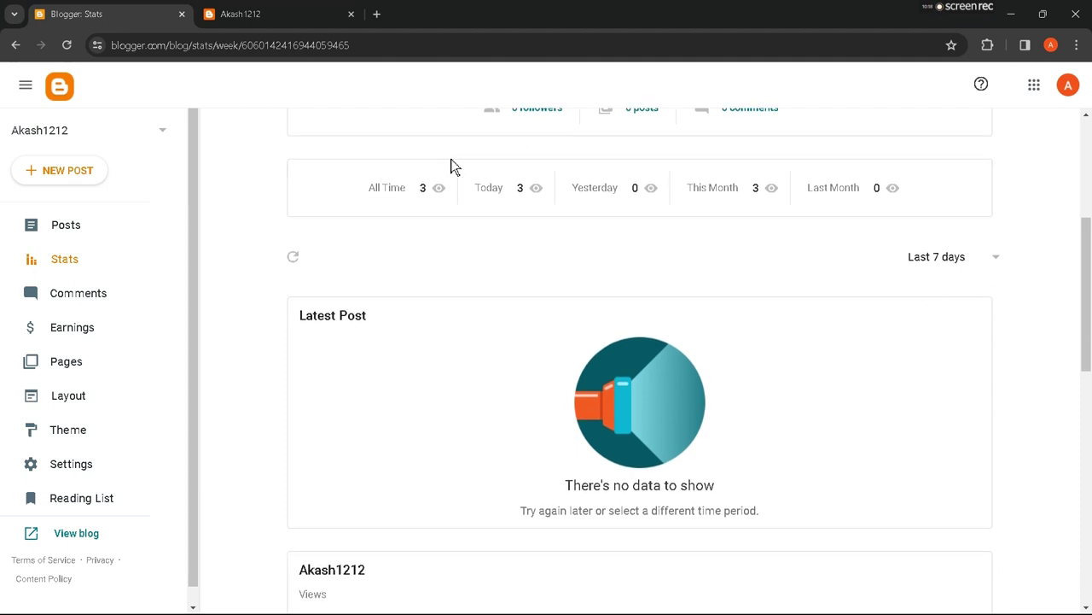
pyautogui.click(339, 21)
pyautogui.moveTo(434, 193)
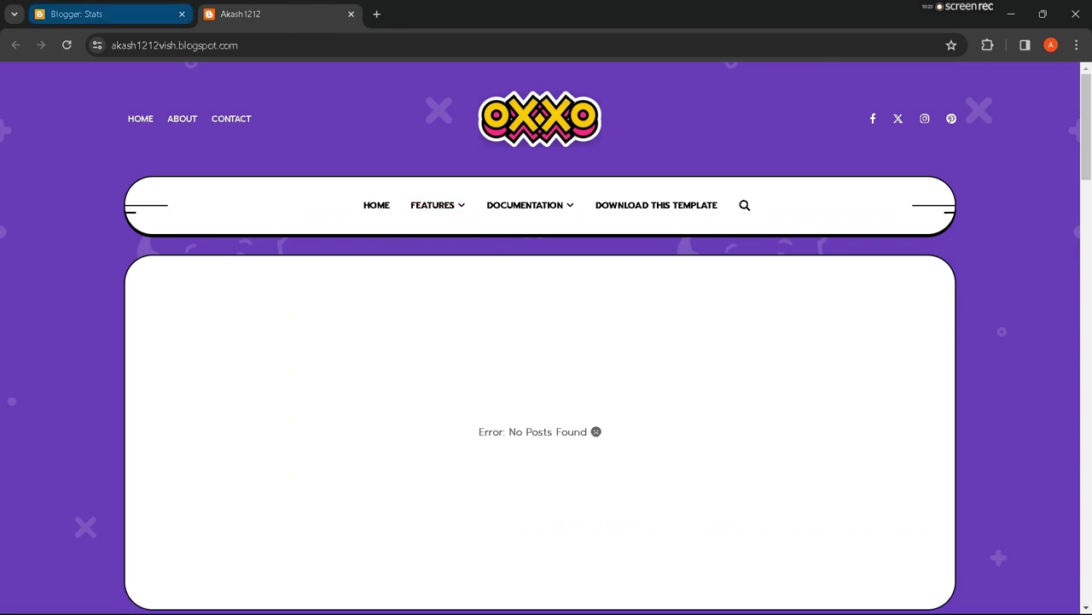
pyautogui.click(94, 14)
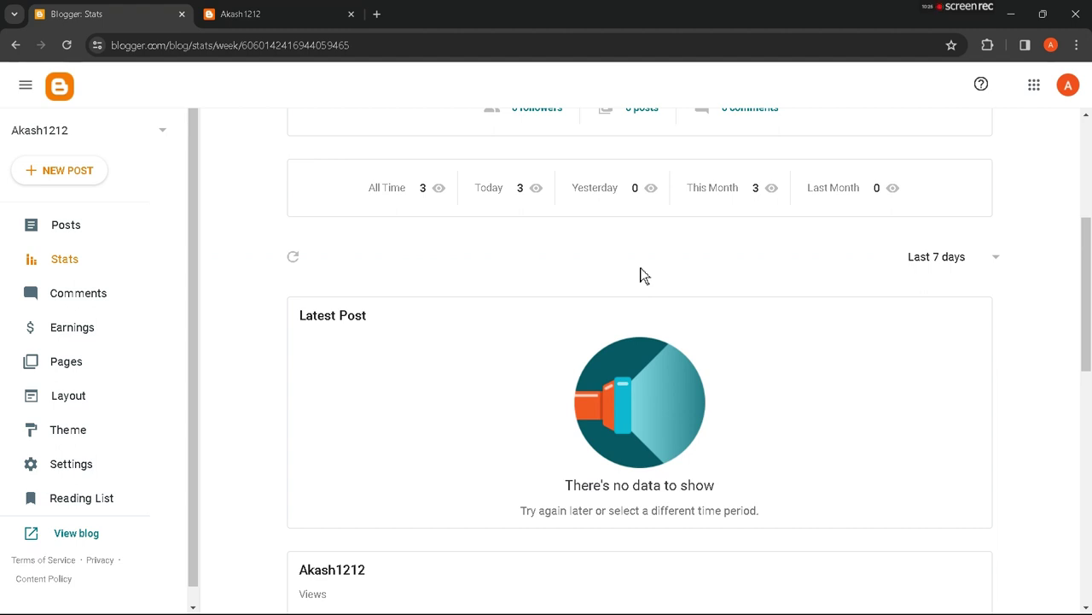
pyautogui.scroll(-4, 644, 275)
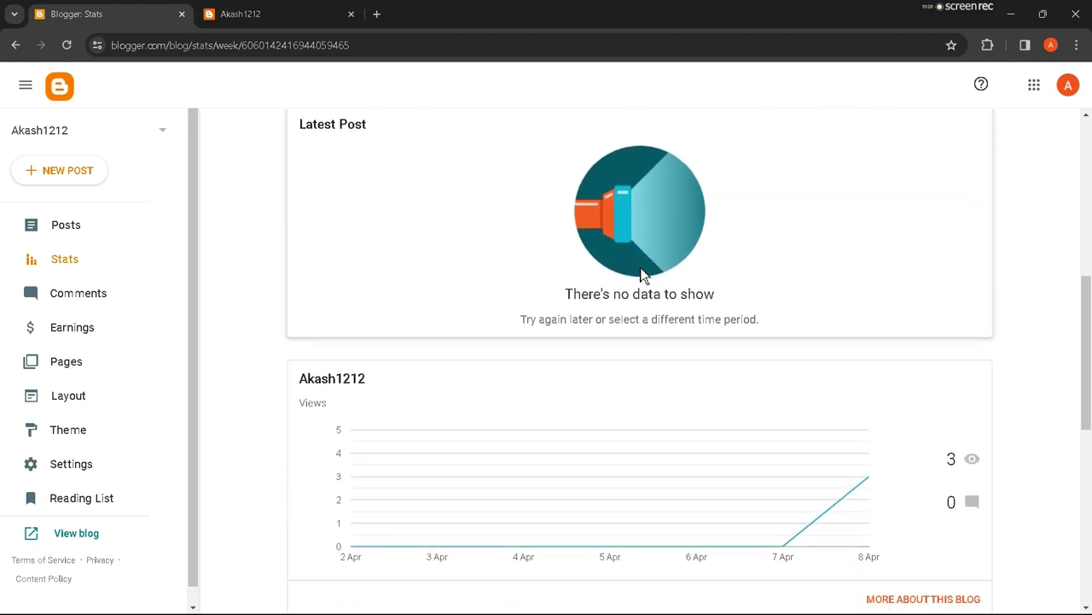
pyautogui.scroll(2, 641, 269)
pyautogui.scroll(-7, 642, 269)
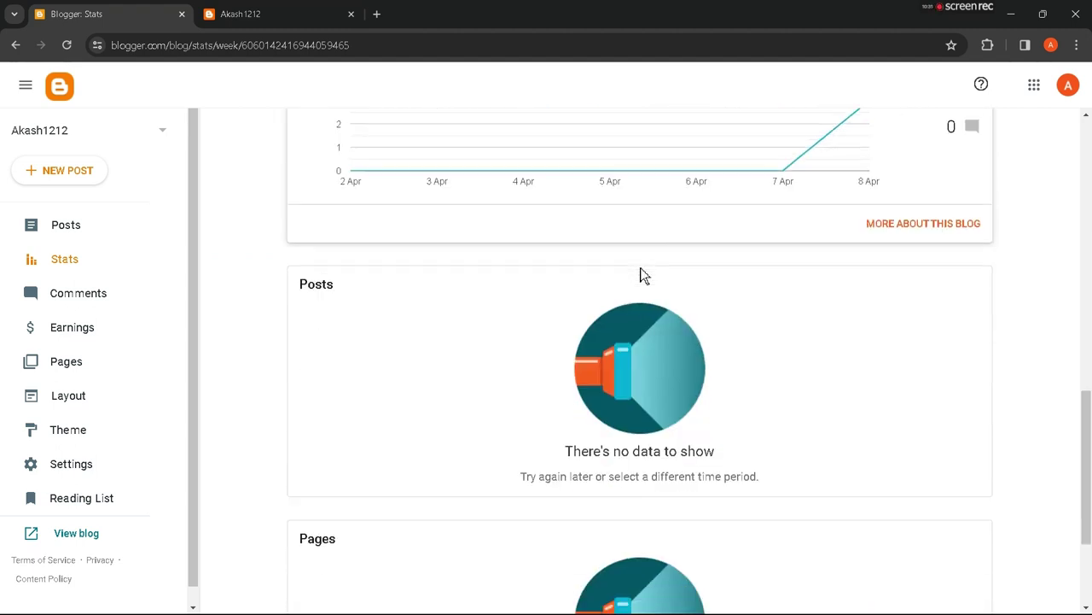
pyautogui.scroll(10, 642, 269)
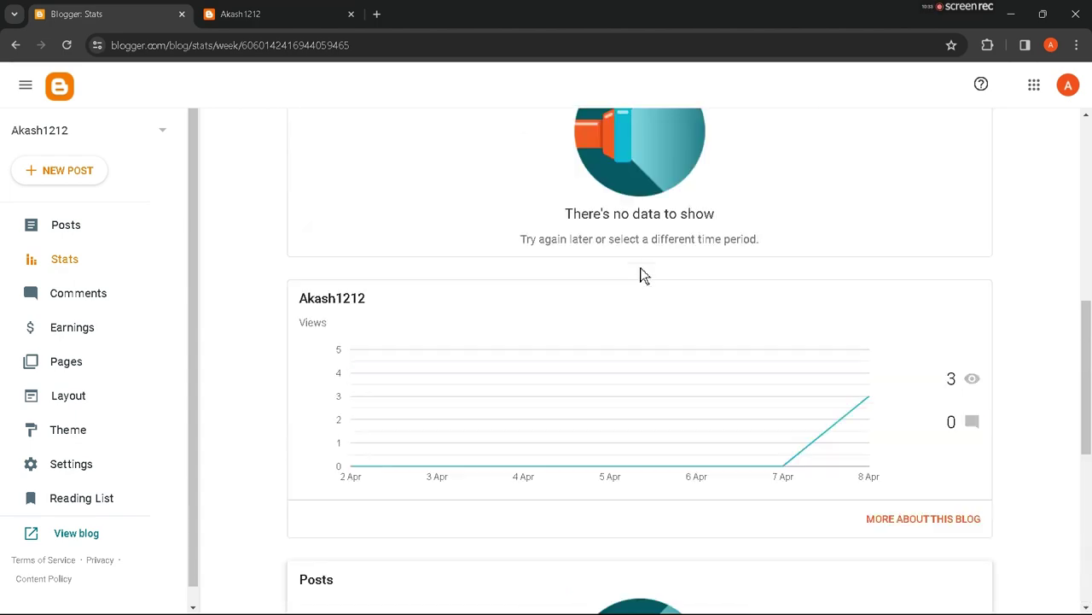
pyautogui.scroll(-5, 640, 269)
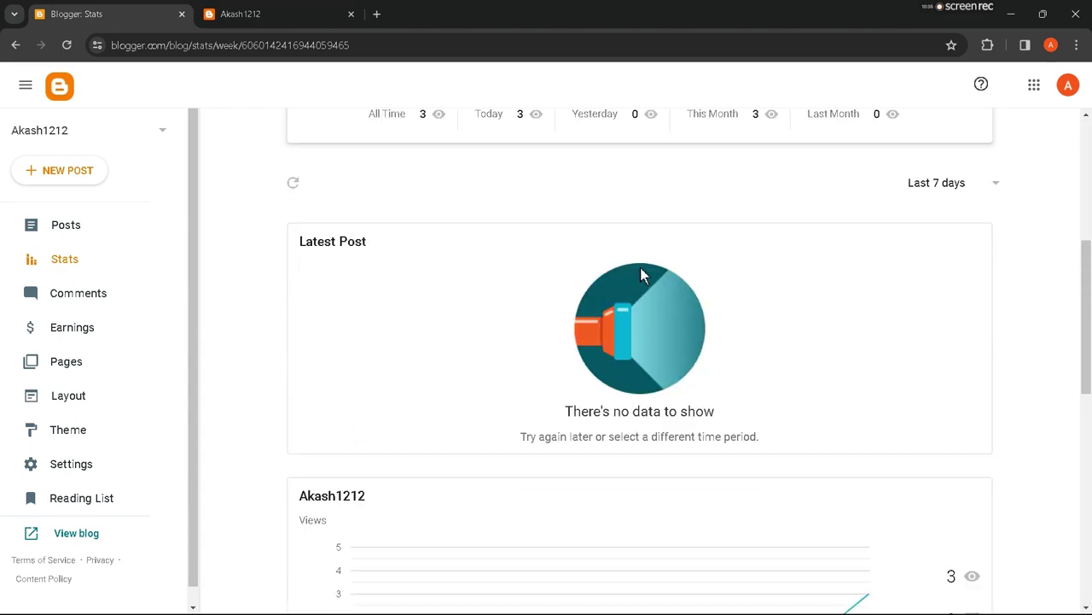
# Check the blog's Comments page and open the Earnings page.
pyautogui.click(80, 294)
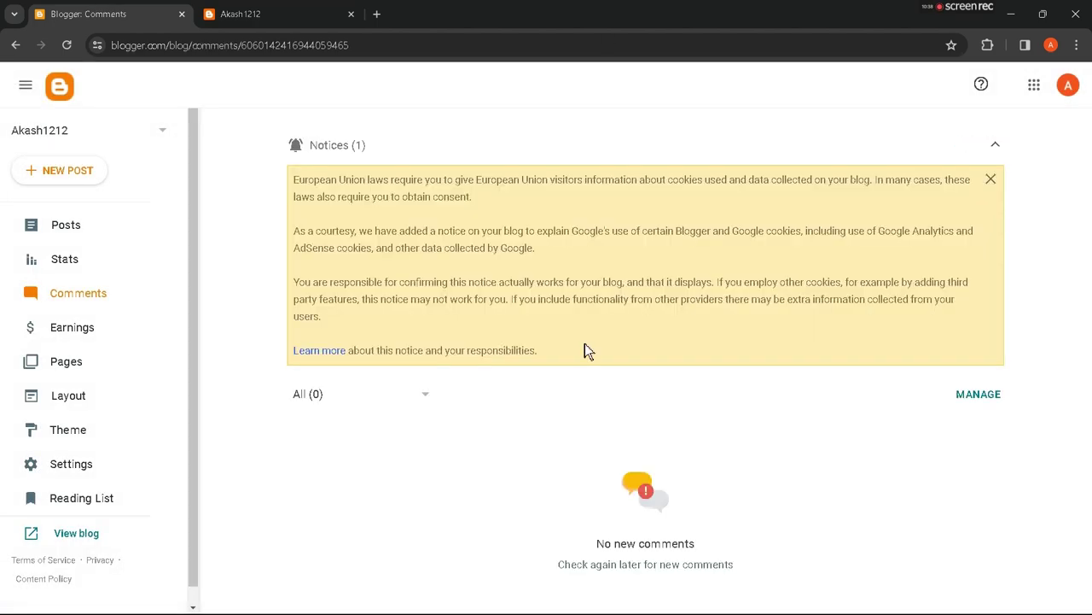
pyautogui.click(119, 327)
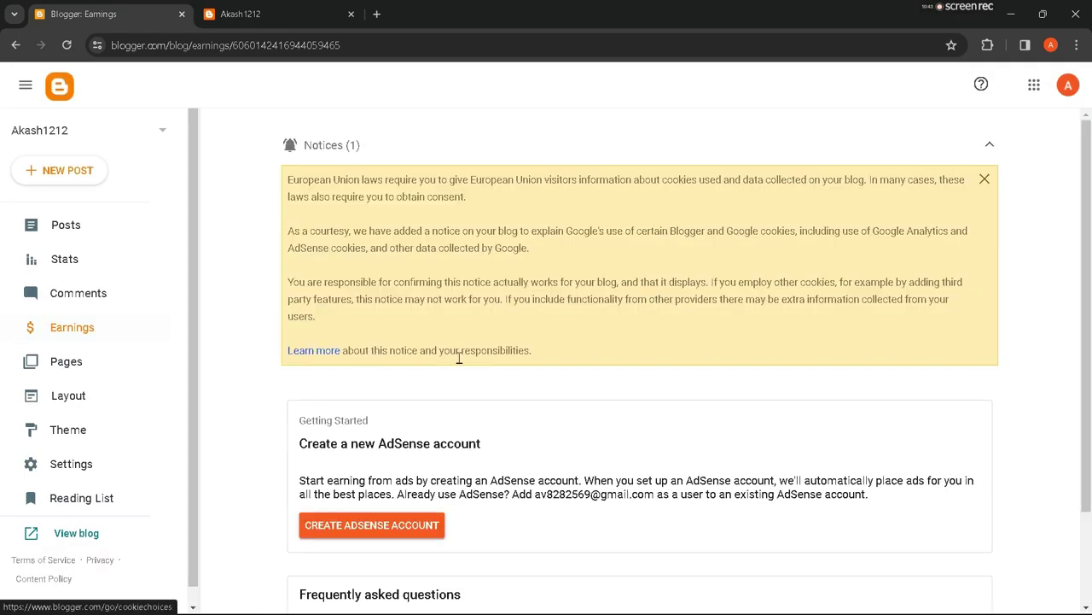
# Check the Earnings page's AdSense setup and frequently asked questions, and view the blog's Pages, Layout and Theme pages.
pyautogui.scroll(-2, 493, 448)
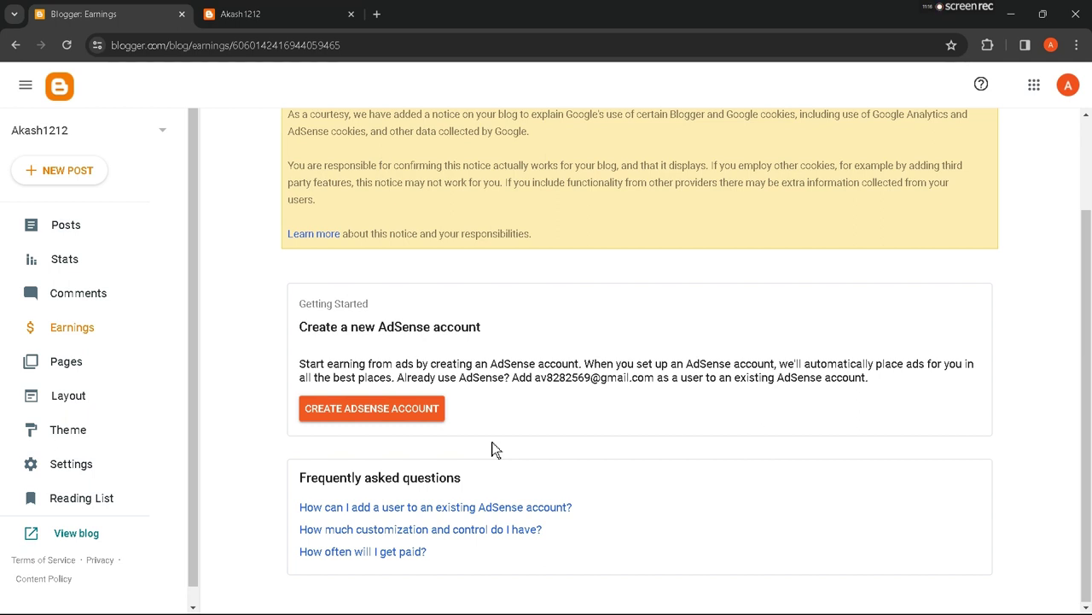
pyautogui.click(86, 374)
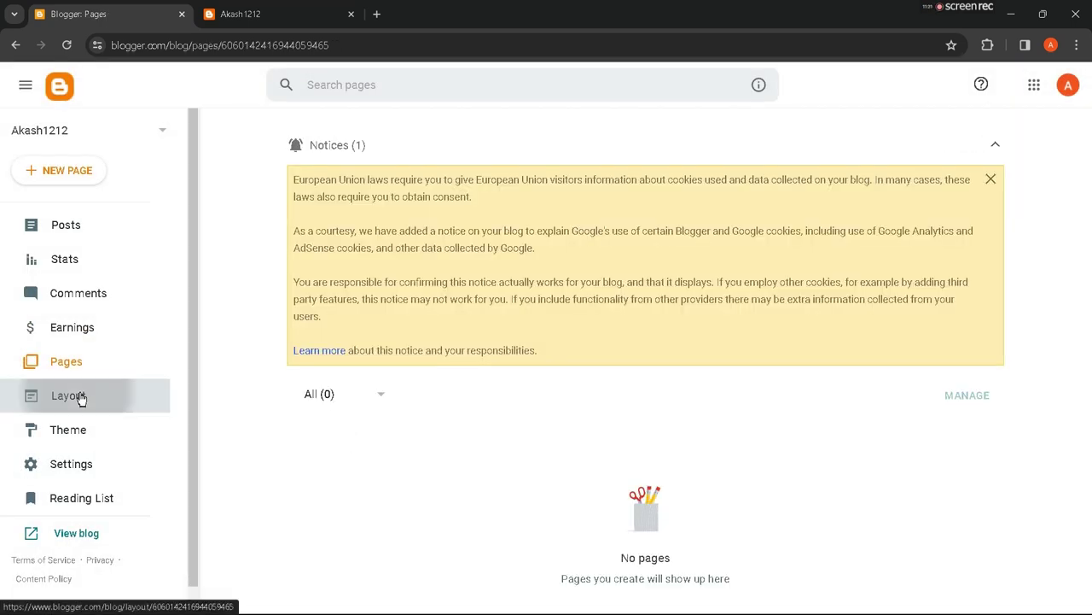
pyautogui.click(80, 399)
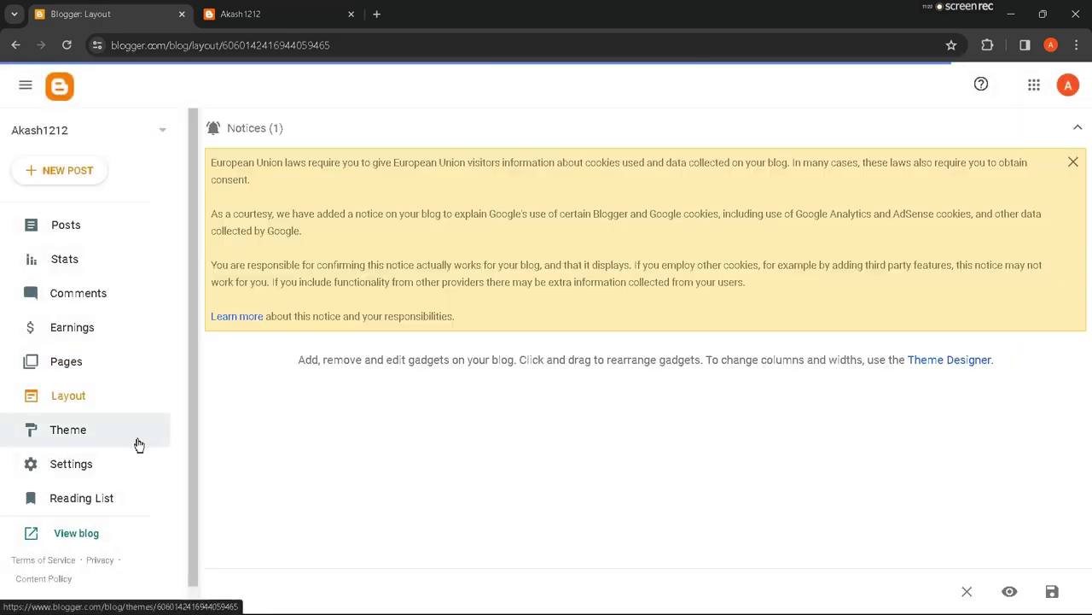
pyautogui.click(139, 444)
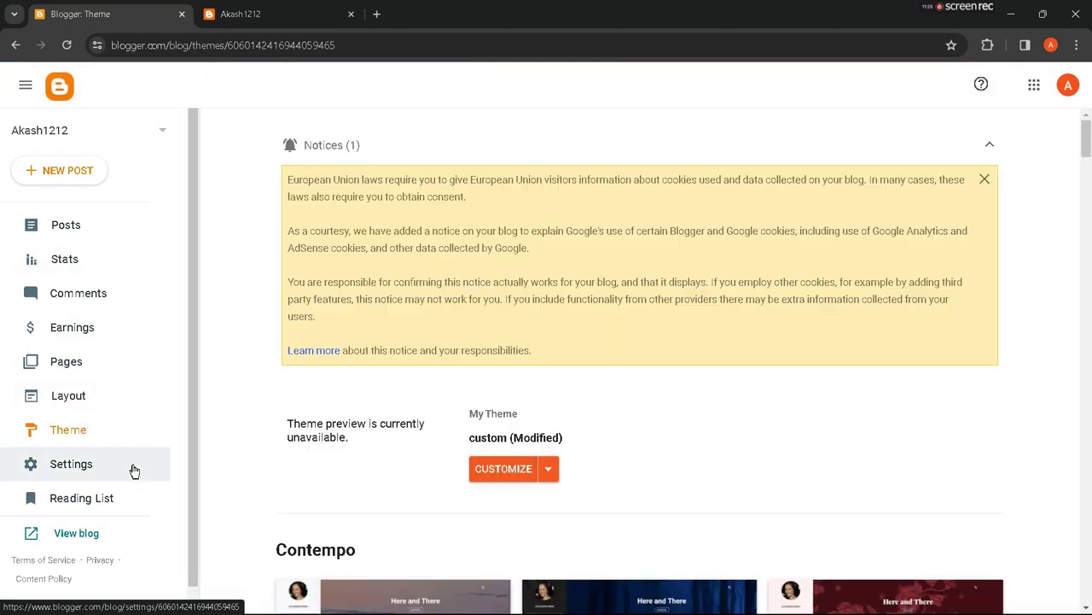
# Open the blog's Settings page and look through its options from the Basic section to the General section.
pyautogui.click(133, 465)
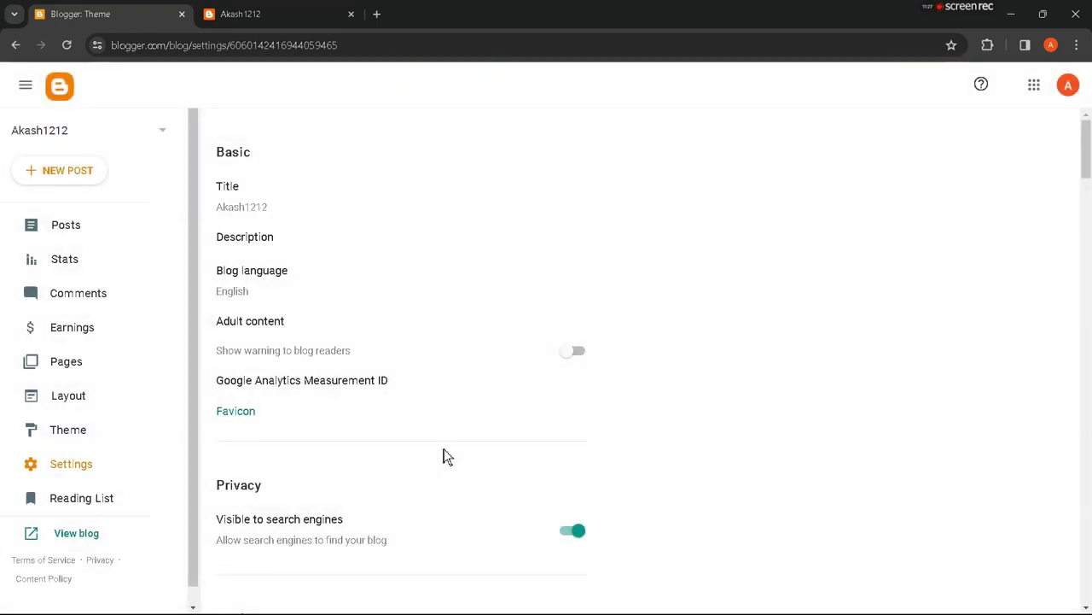
pyautogui.scroll(-20, 444, 456)
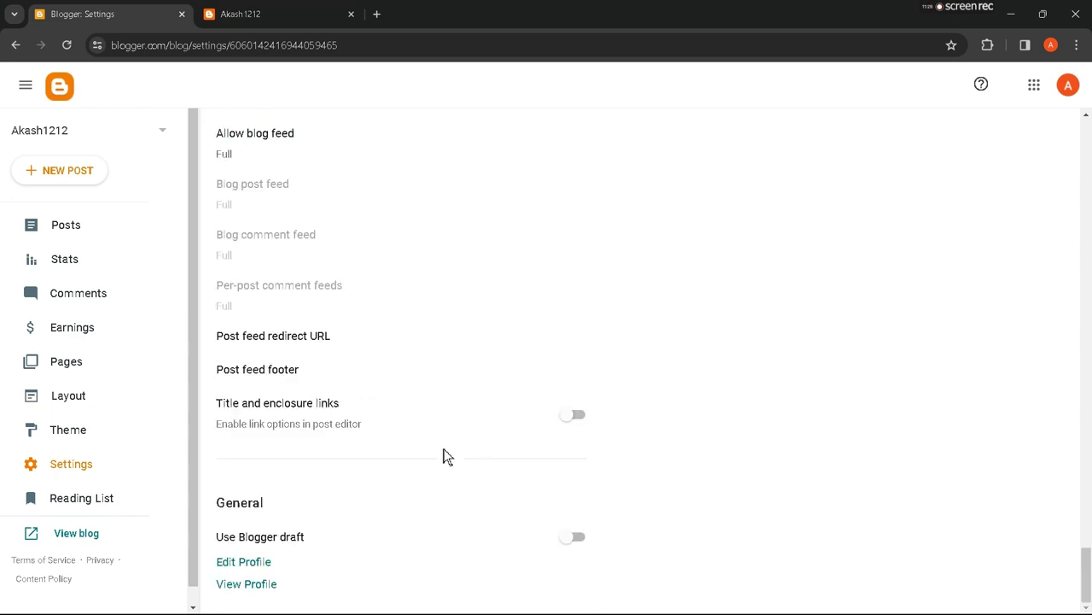
pyautogui.scroll(6, 444, 457)
pyautogui.scroll(-6, 443, 457)
pyautogui.scroll(-1, 80, 469)
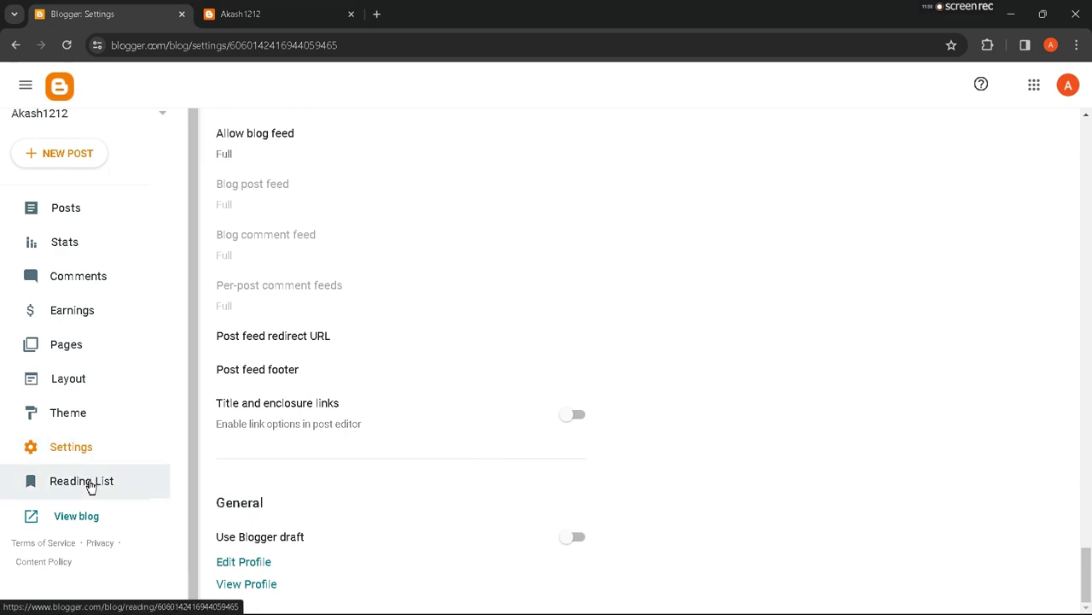
# Open the Reading List and skim the Blogger Buzz posts.
pyautogui.click(90, 482)
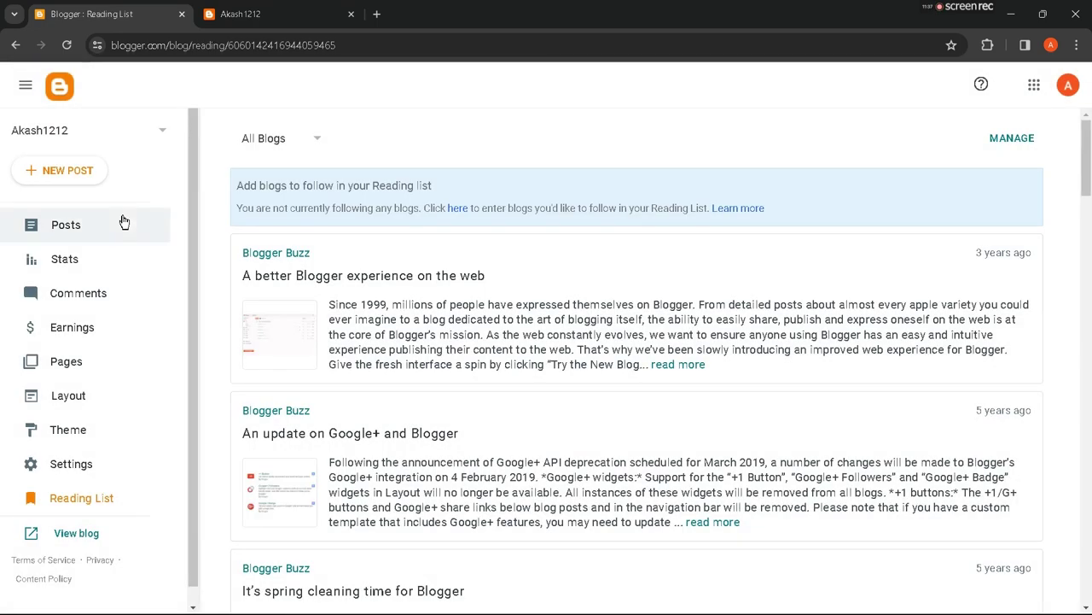
pyautogui.scroll(-15, 285, 337)
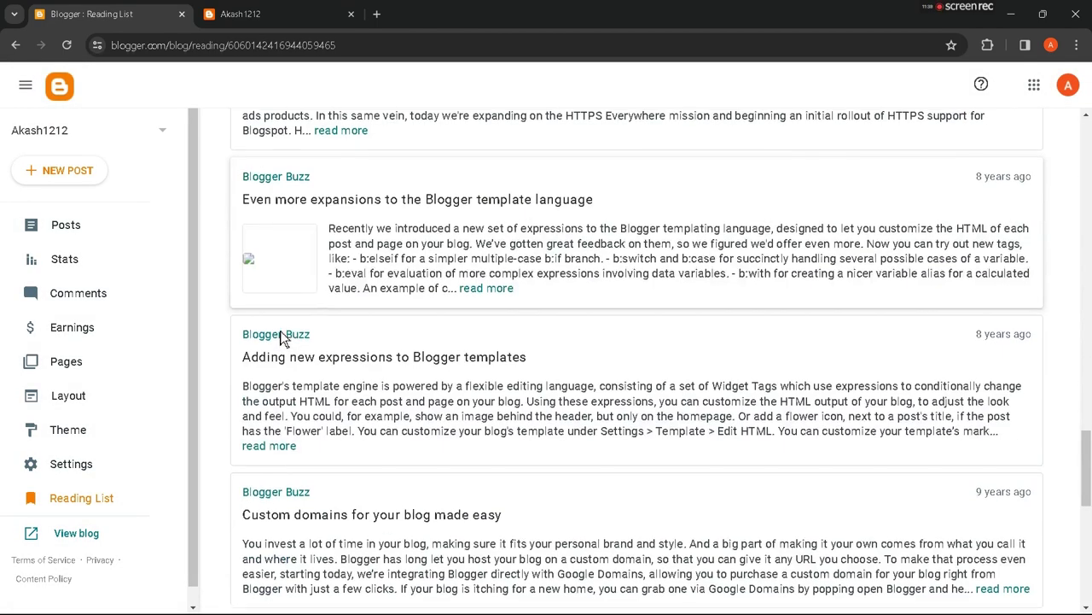
pyautogui.scroll(15, 284, 337)
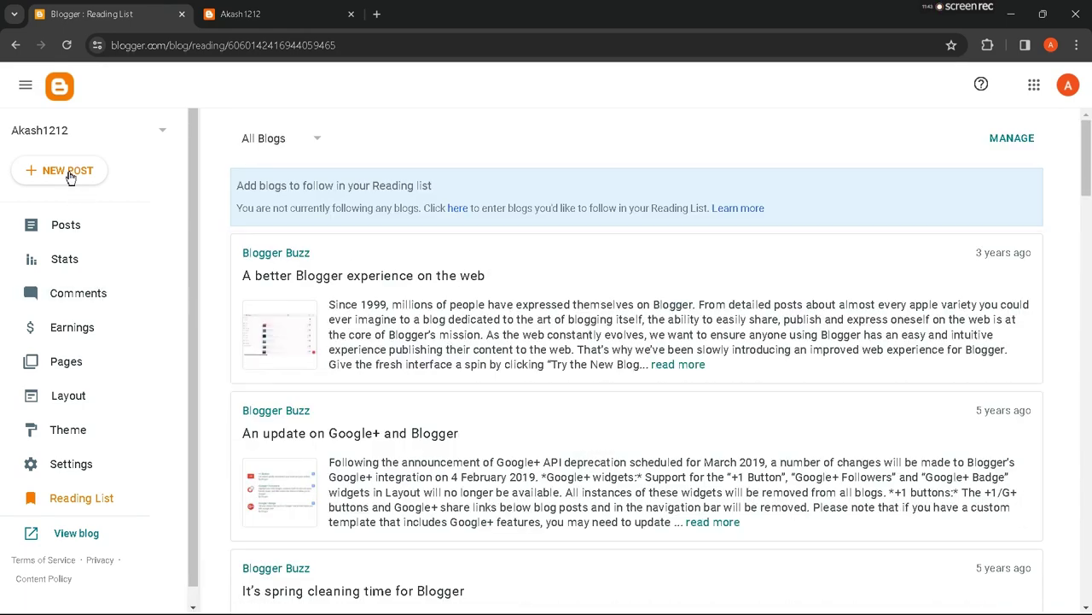
# Create a new post from the Posts page and title it "Top 10 movies in the world".
pyautogui.click(76, 229)
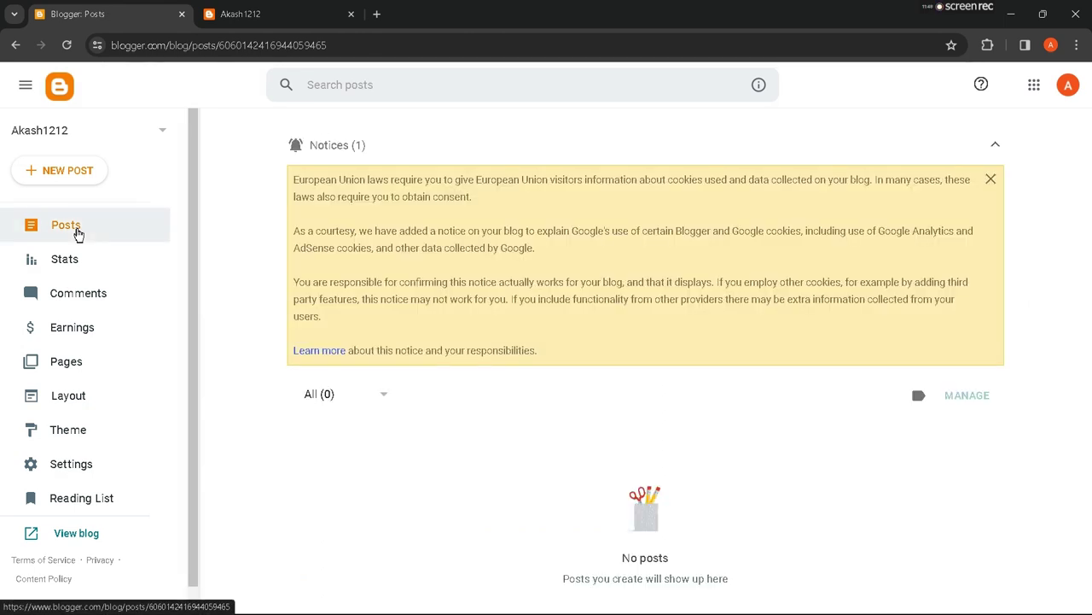
pyautogui.click(66, 182)
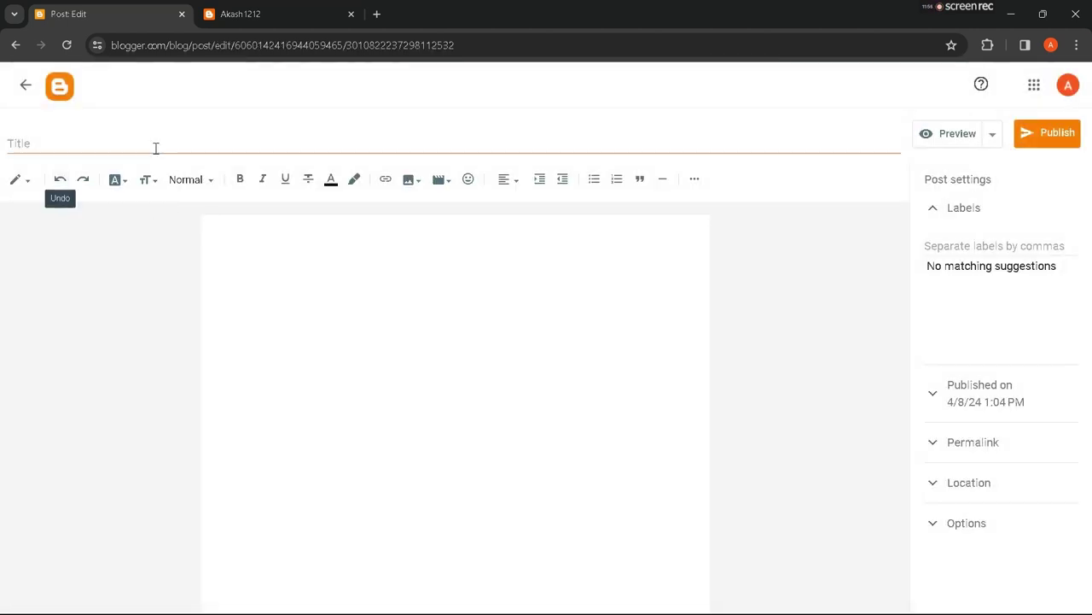
pyautogui.click(150, 147)
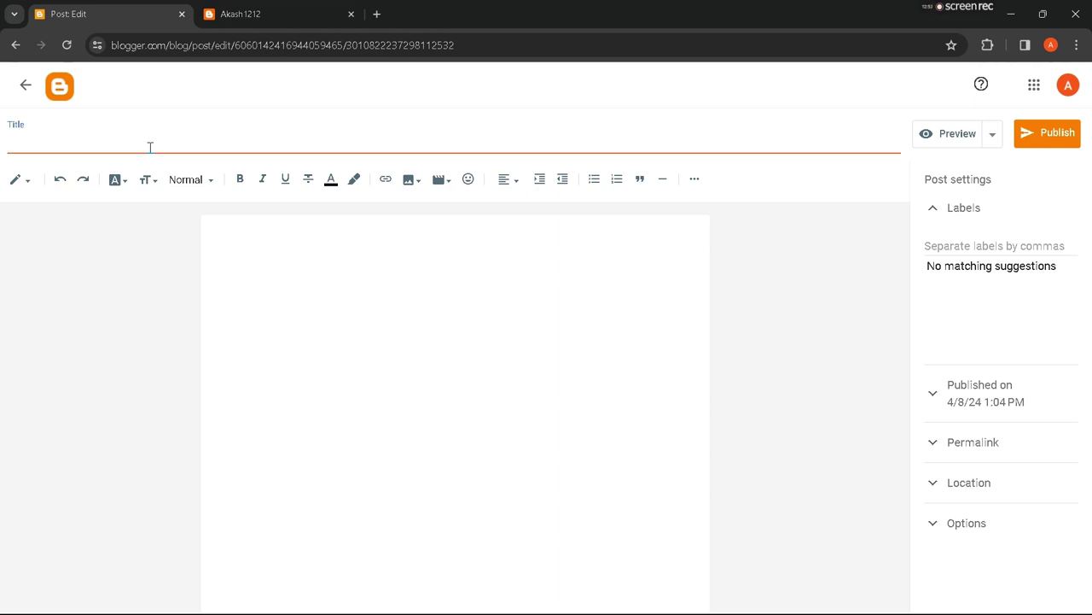
pyautogui.write('Top 10 movies in th')
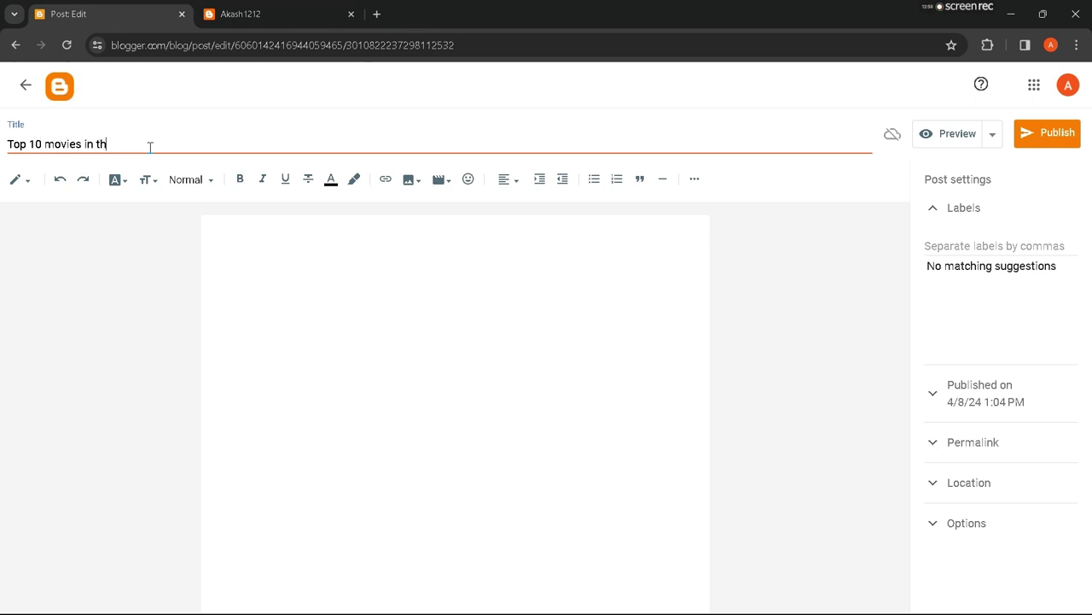
pyautogui.write('e world')
# Copy the whole post title and paste it as the first line of the post body.
pyautogui.click(168, 145)
pyautogui.hotkey('ctrl', 'a')
pyautogui.hotkey('ctrl', 'c')
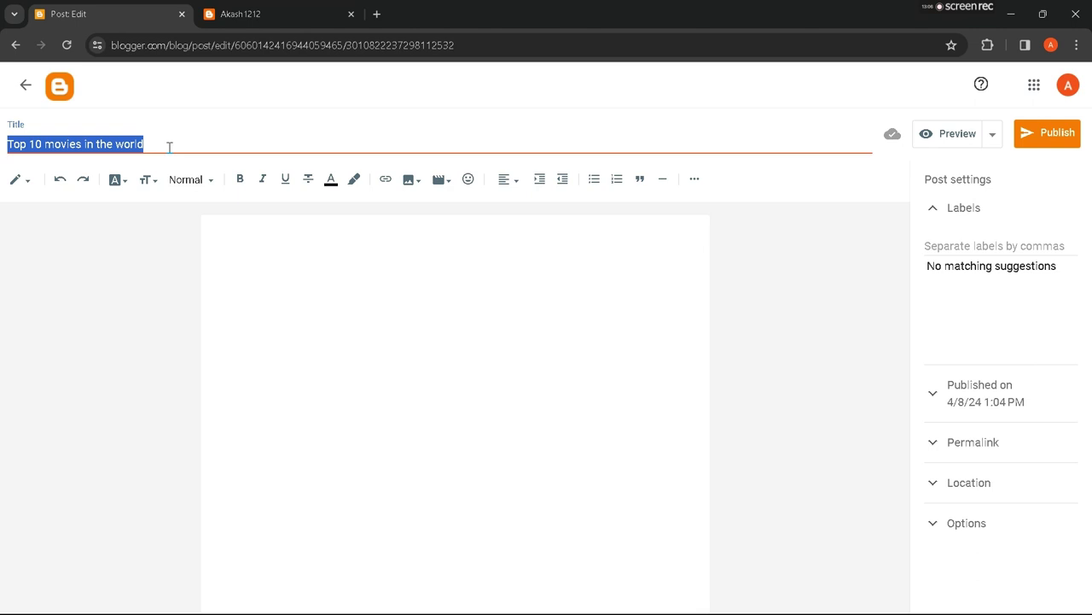
pyautogui.click(297, 299)
pyautogui.hotkey('ctrl', 'v')
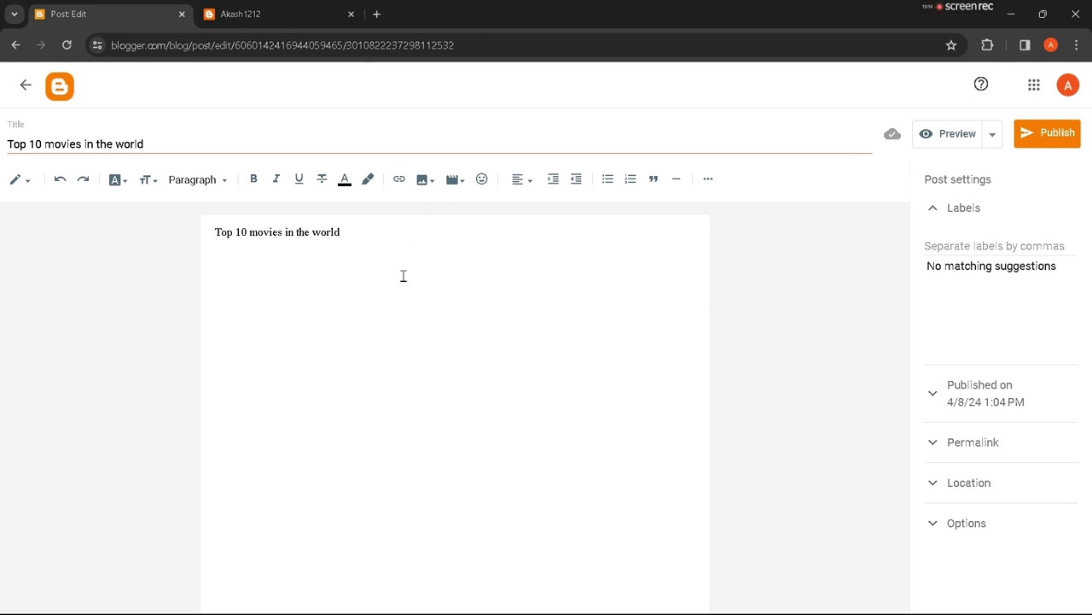
# Add two filler lines below the pasted title, "dnjghdigbherighekrg" and "grheilgvh erigherih".
pyautogui.press('Return')
pyautogui.write('dnjghdigbherighekrg')
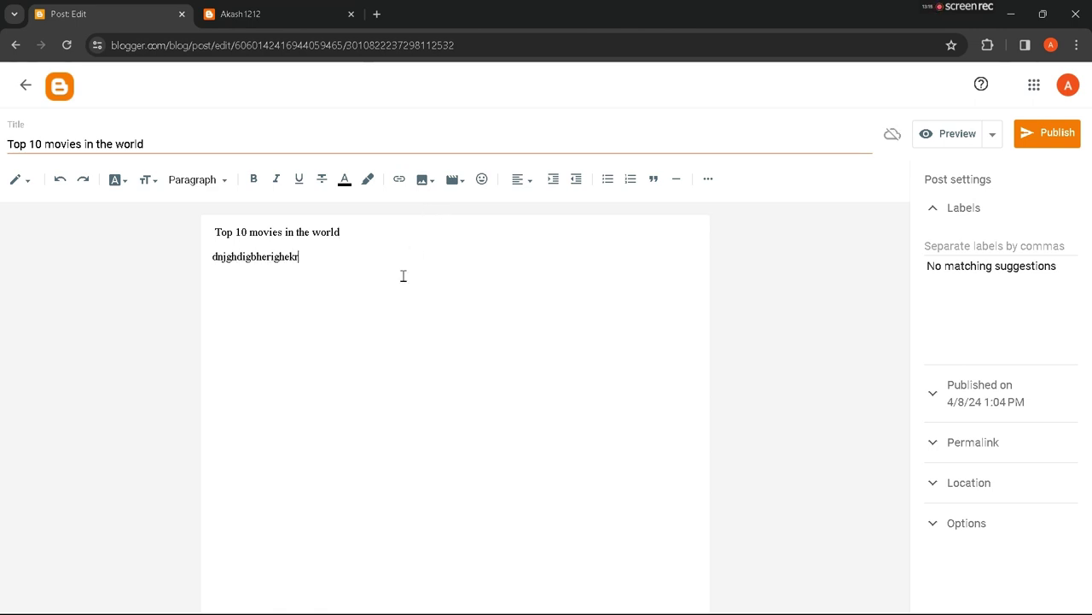
pyautogui.press('Return')
pyautogui.write('grheilgvh erigherih')
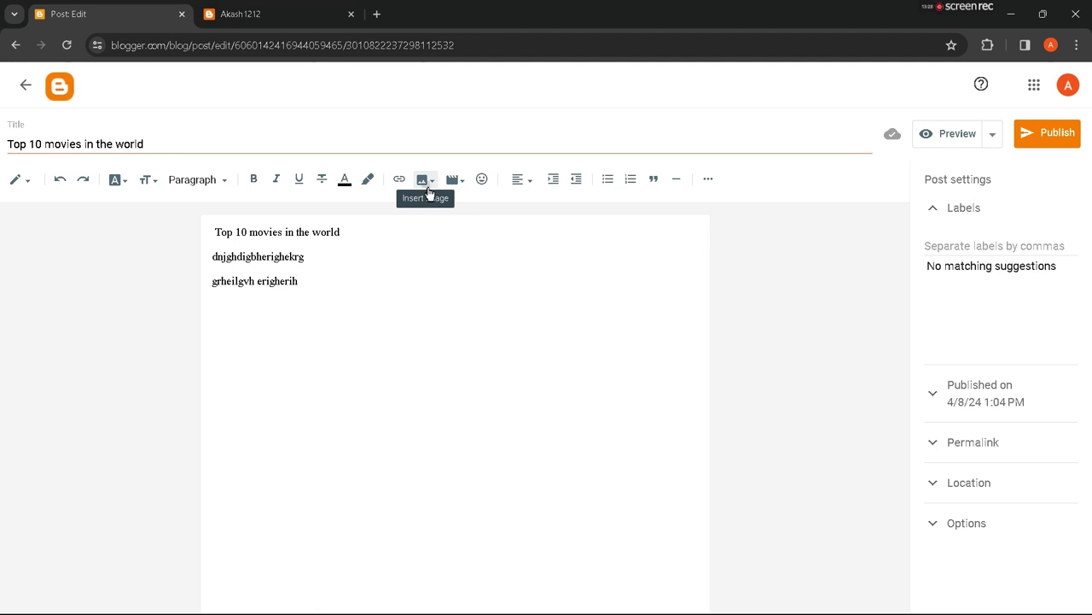
# Upload the Meeting PNG image from the computer's Downloads folder and insert it below the post text.
pyautogui.click(429, 191)
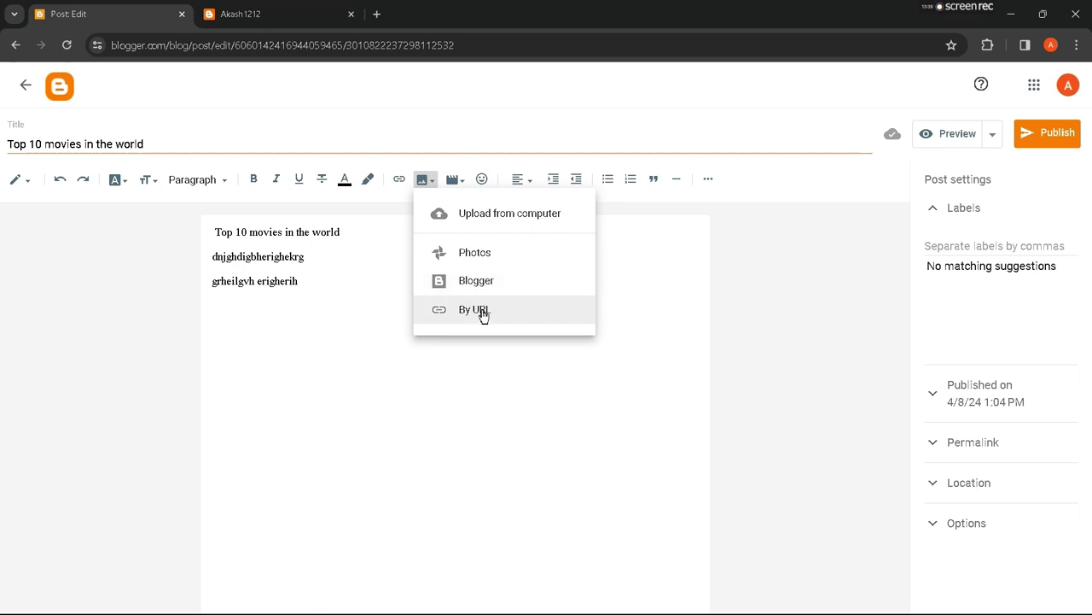
pyautogui.click(483, 215)
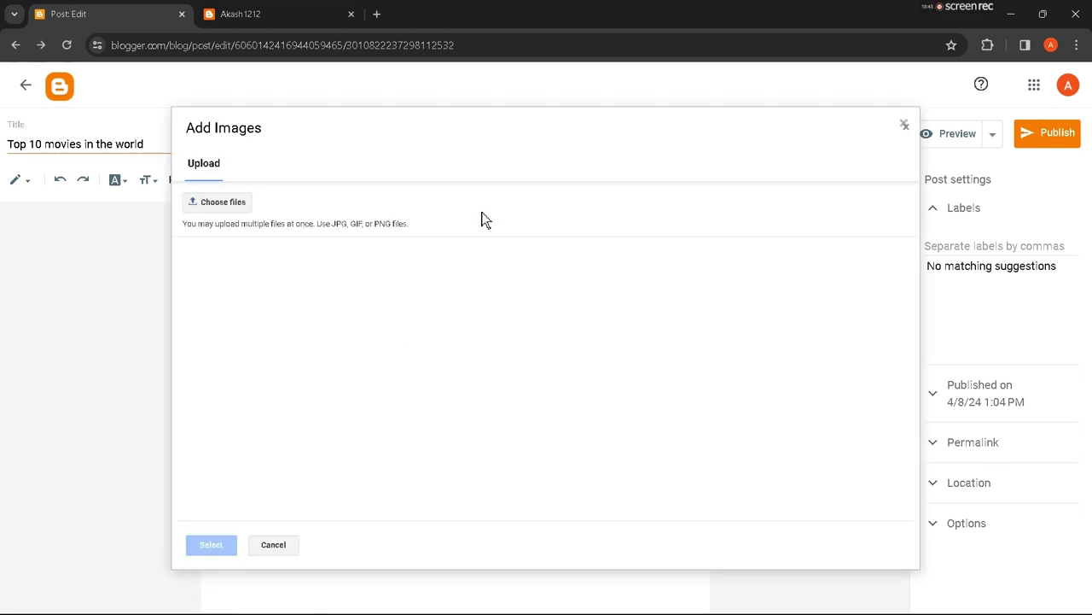
pyautogui.click(224, 203)
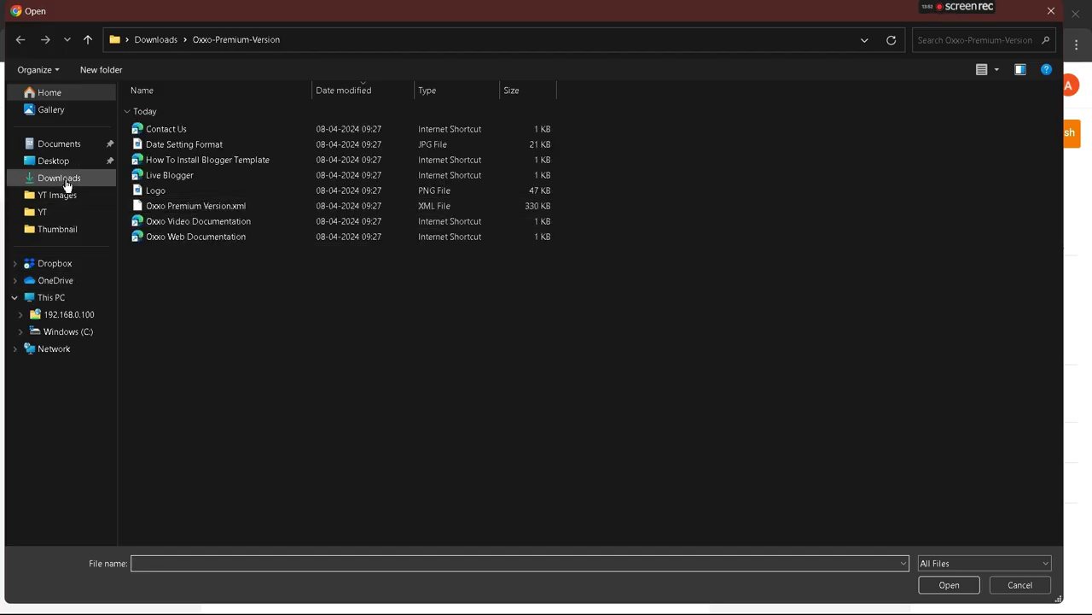
pyautogui.click(66, 182)
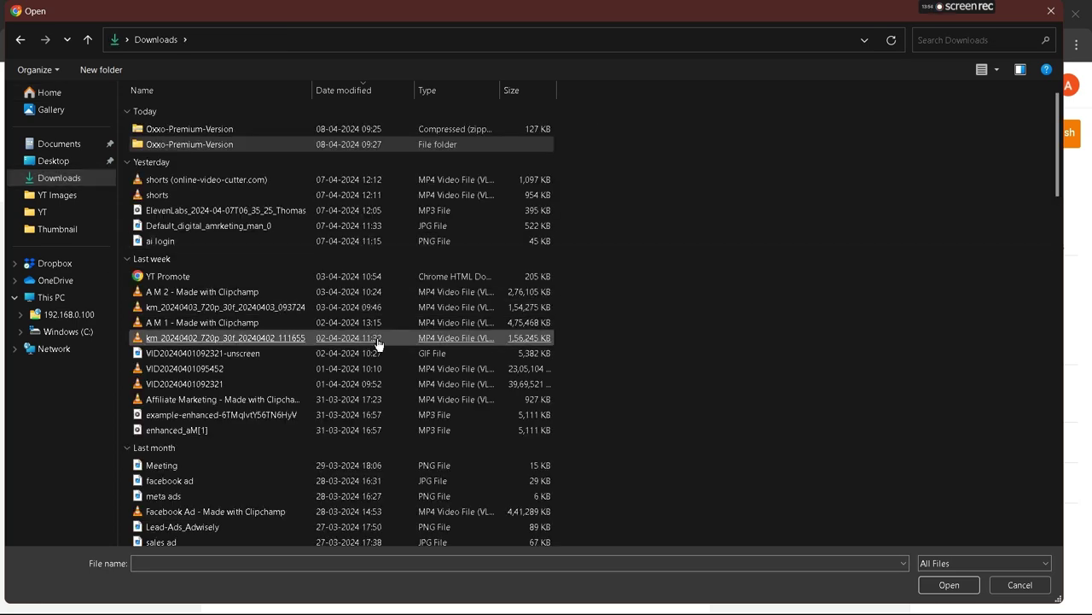
pyautogui.scroll(-20, 378, 341)
pyautogui.click(378, 339)
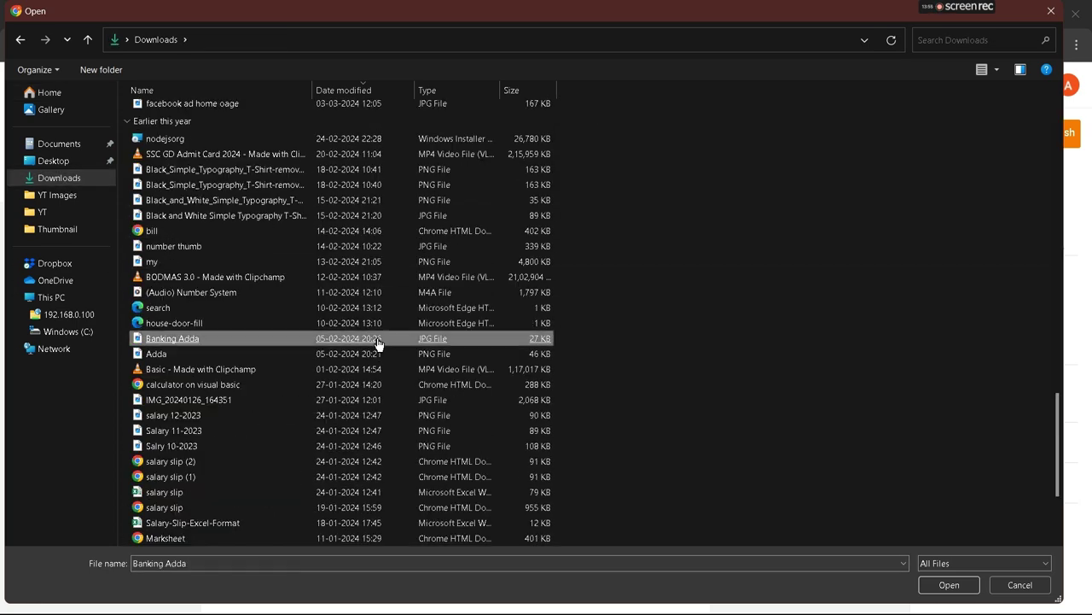
pyautogui.click(298, 309)
pyautogui.scroll(20, 297, 317)
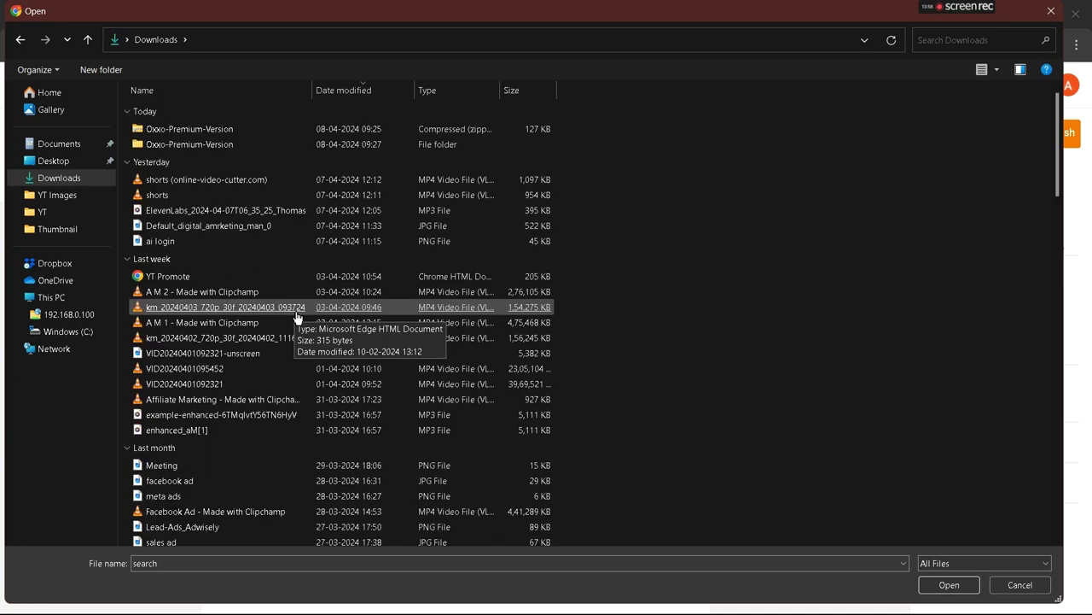
pyautogui.click(230, 483)
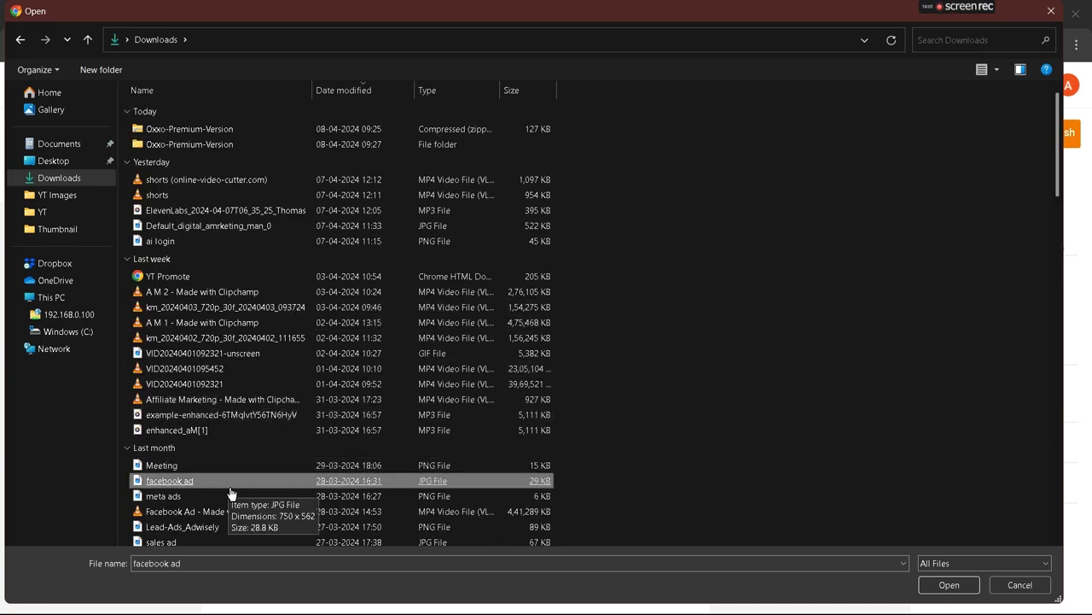
pyautogui.click(213, 474)
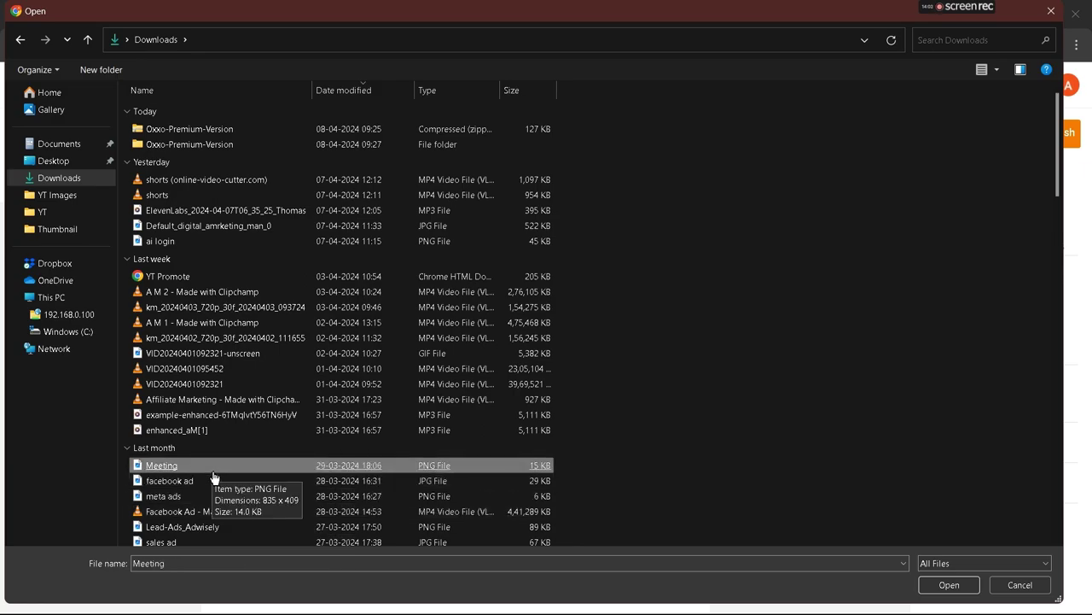
pyautogui.doubleClick(214, 474)
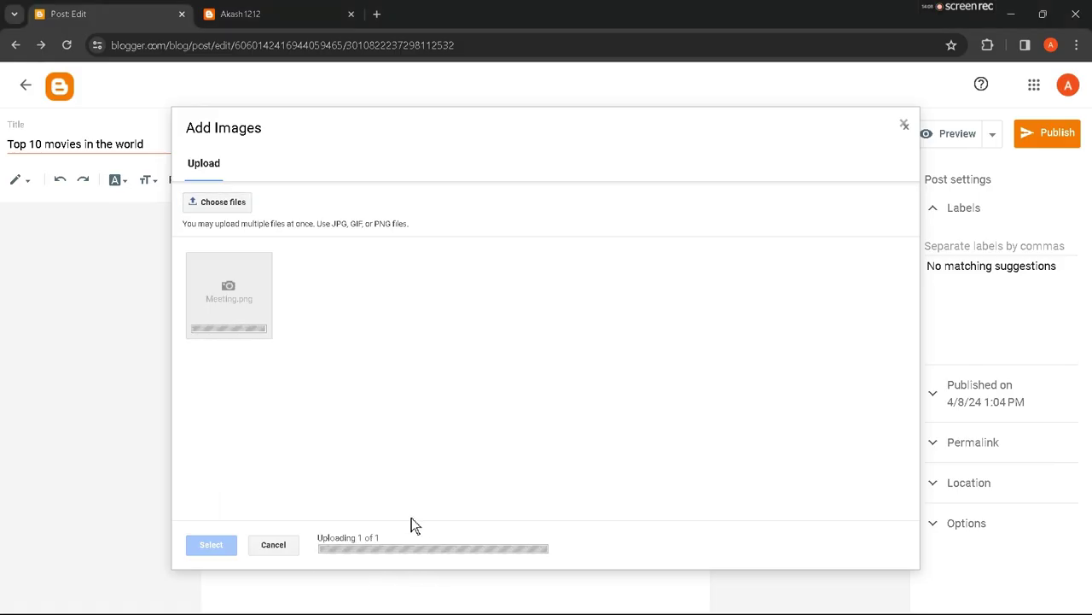
pyautogui.click(246, 292)
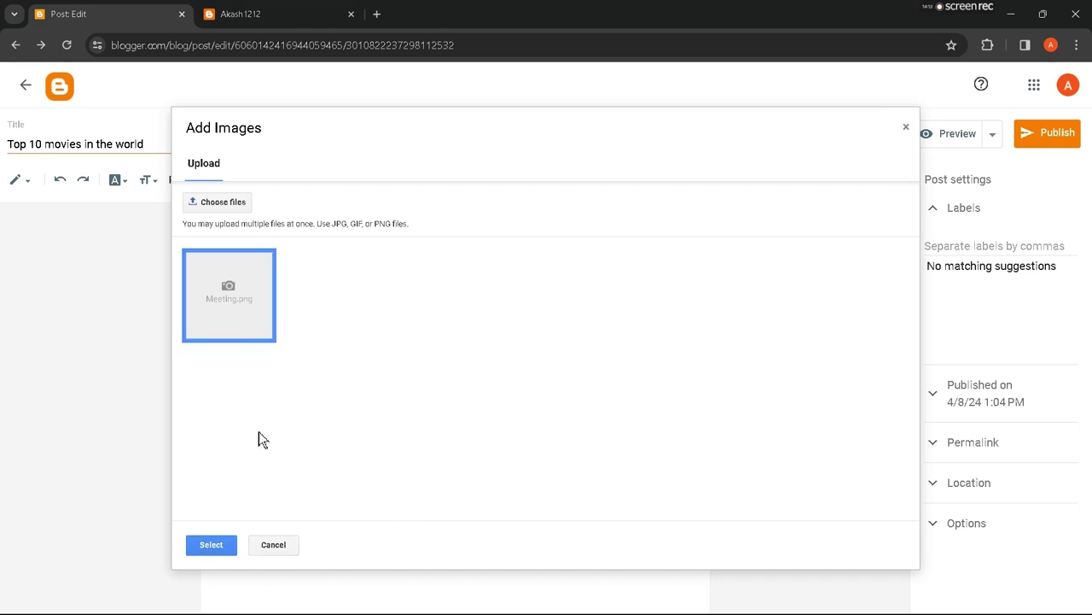
pyautogui.click(220, 550)
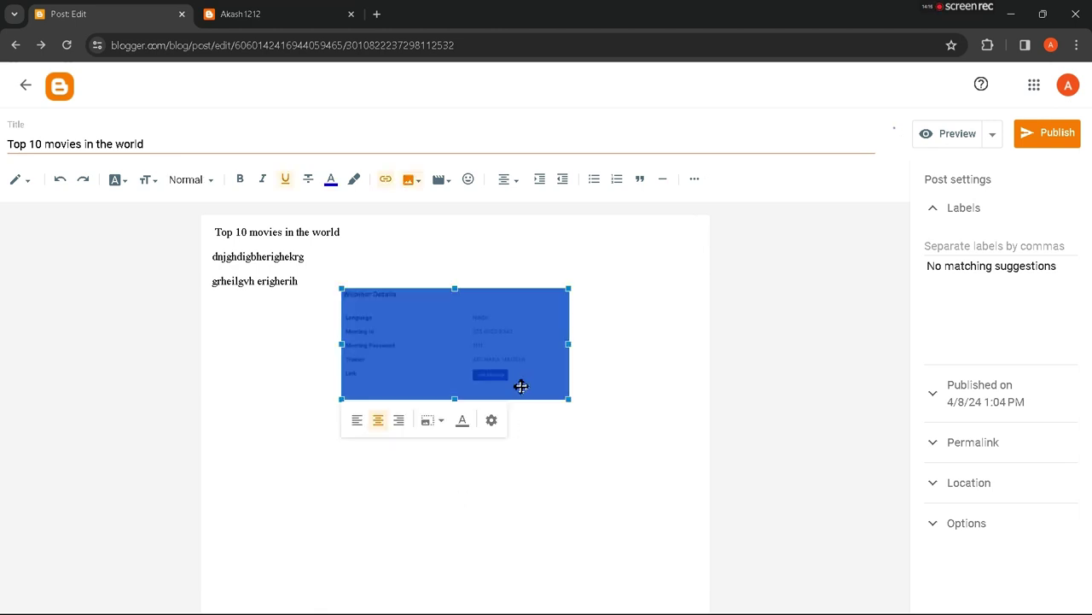
# Enlarge the inserted image by its corner handle and align it to the right of the post.
pyautogui.moveTo(569, 399); pyautogui.dragTo(569, 399)
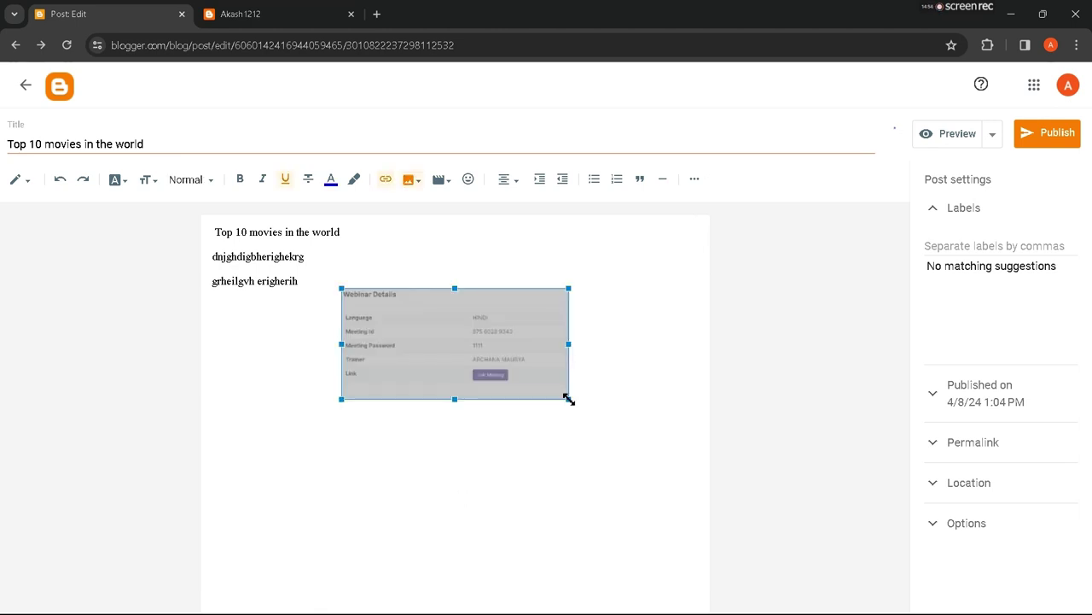
pyautogui.moveTo(595, 440)
pyautogui.mouseDown()
pyautogui.moveTo(604, 454)
pyautogui.moveTo(588, 442)
pyautogui.mouseUp()
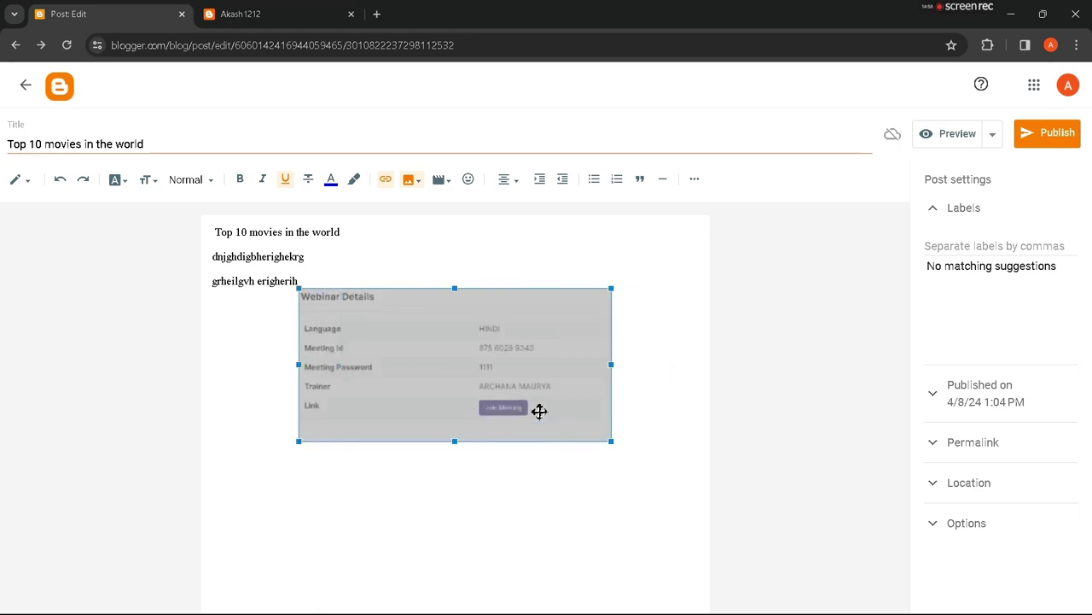
pyautogui.click(363, 464)
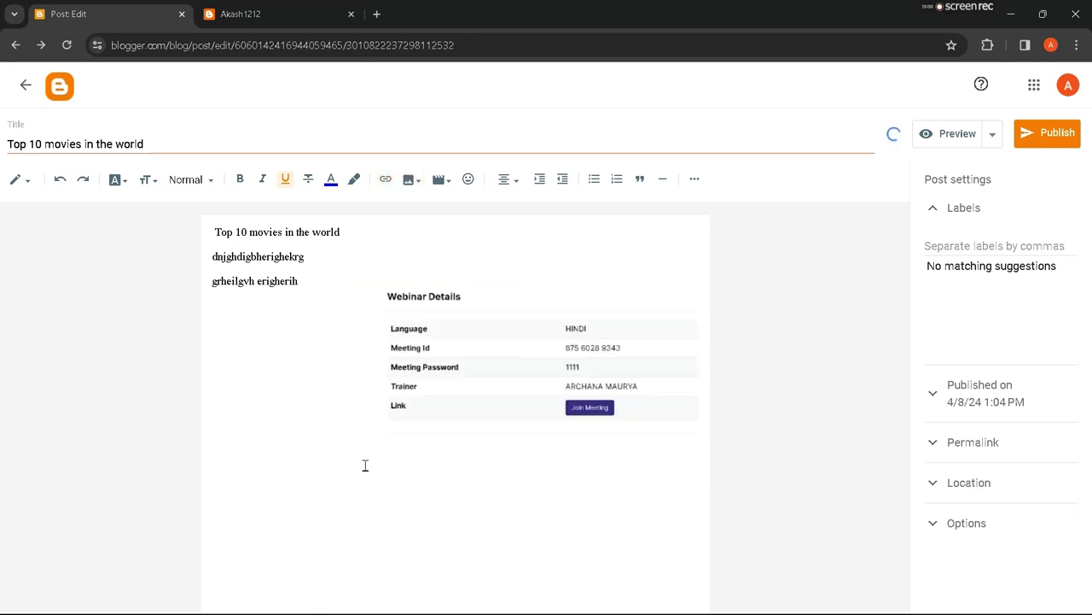
# Set the size of the image in the post body to Extra large.
pyautogui.click(495, 368)
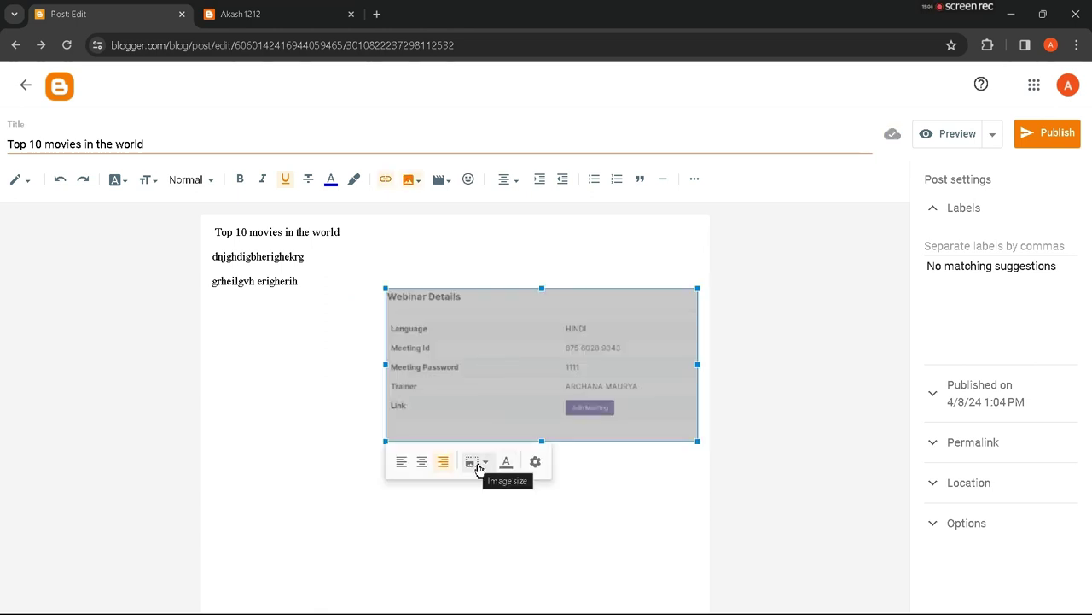
pyautogui.click(478, 466)
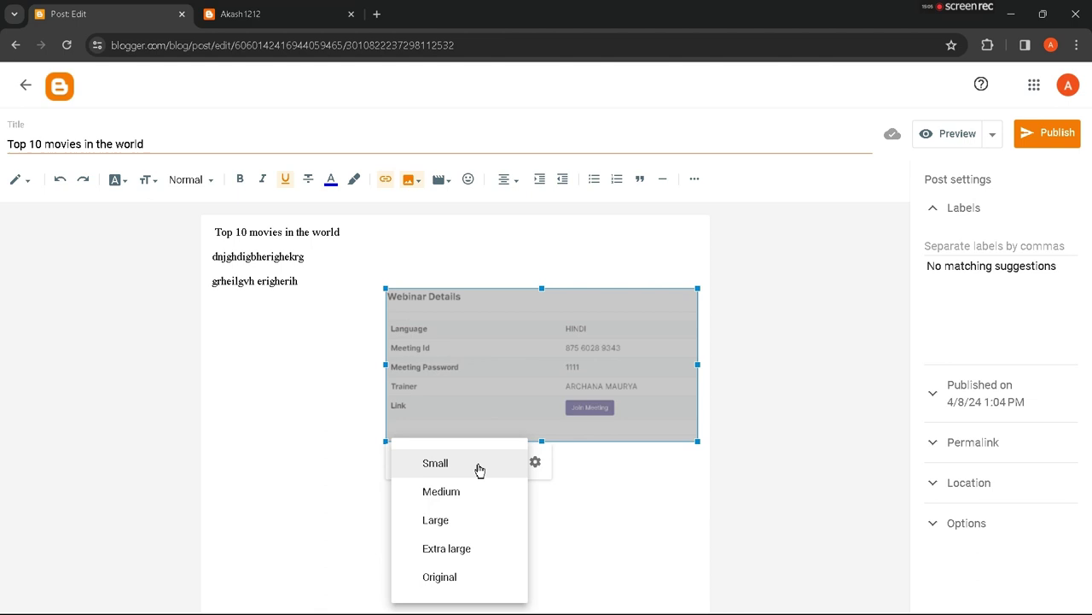
pyautogui.click(491, 548)
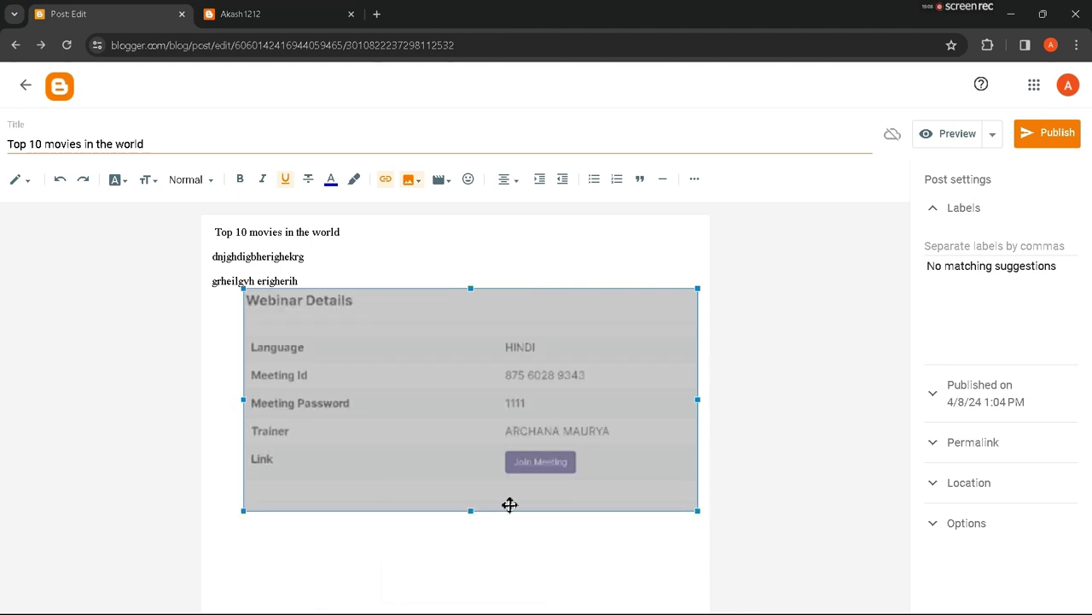
# Set the size of the webinar details image in the post body to Small.
pyautogui.click(519, 588)
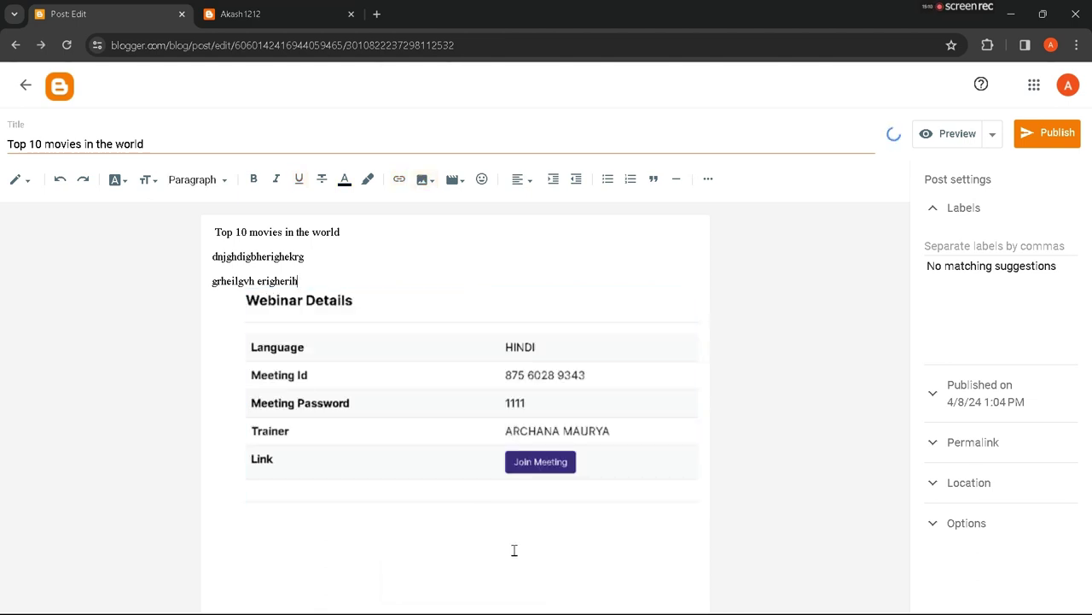
pyautogui.click(530, 431)
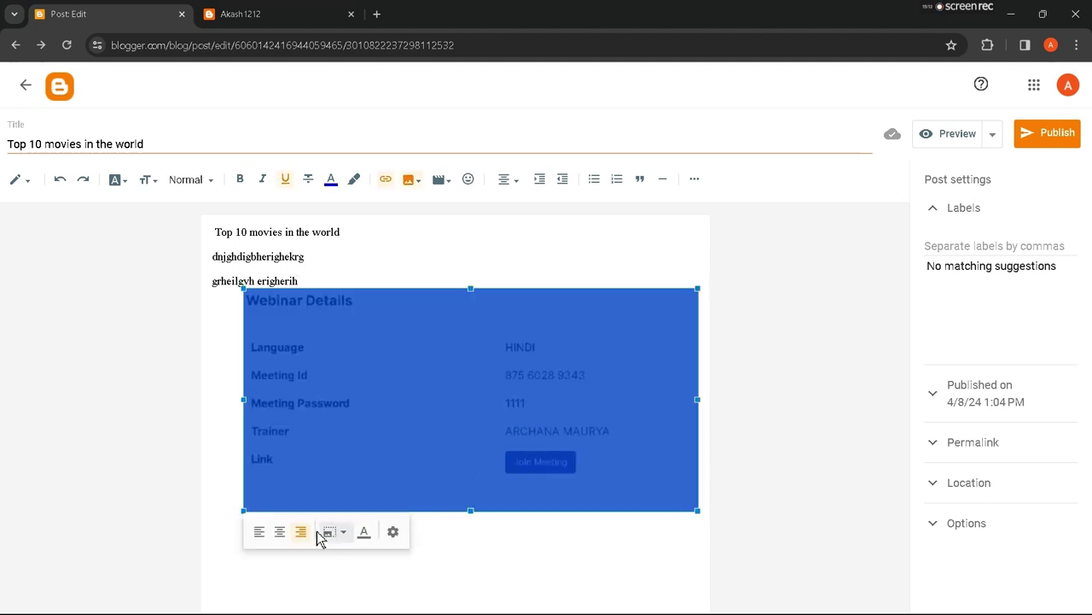
pyautogui.click(331, 534)
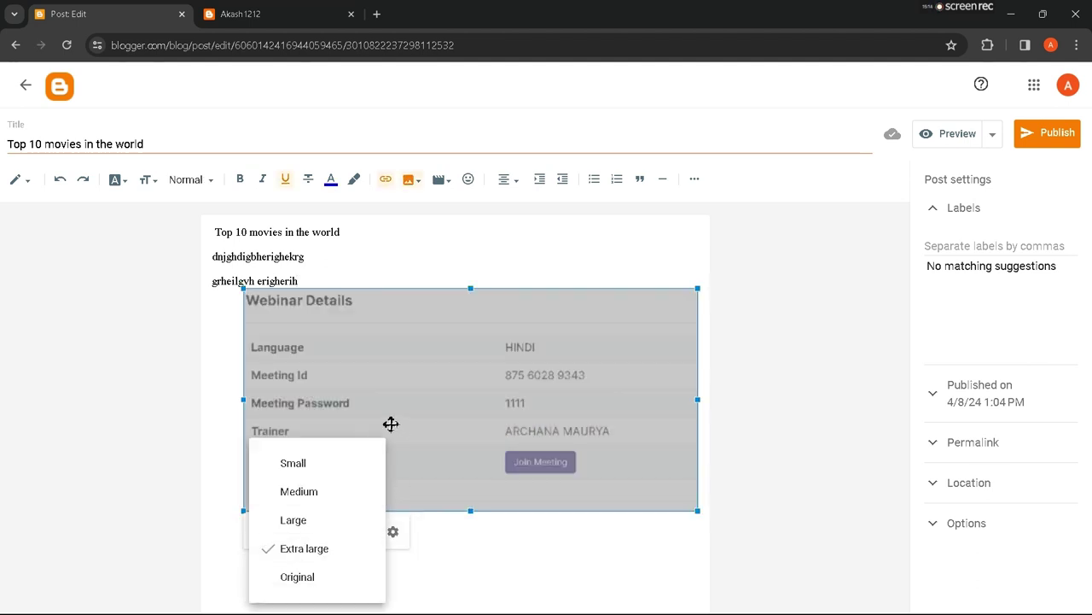
pyautogui.click(375, 464)
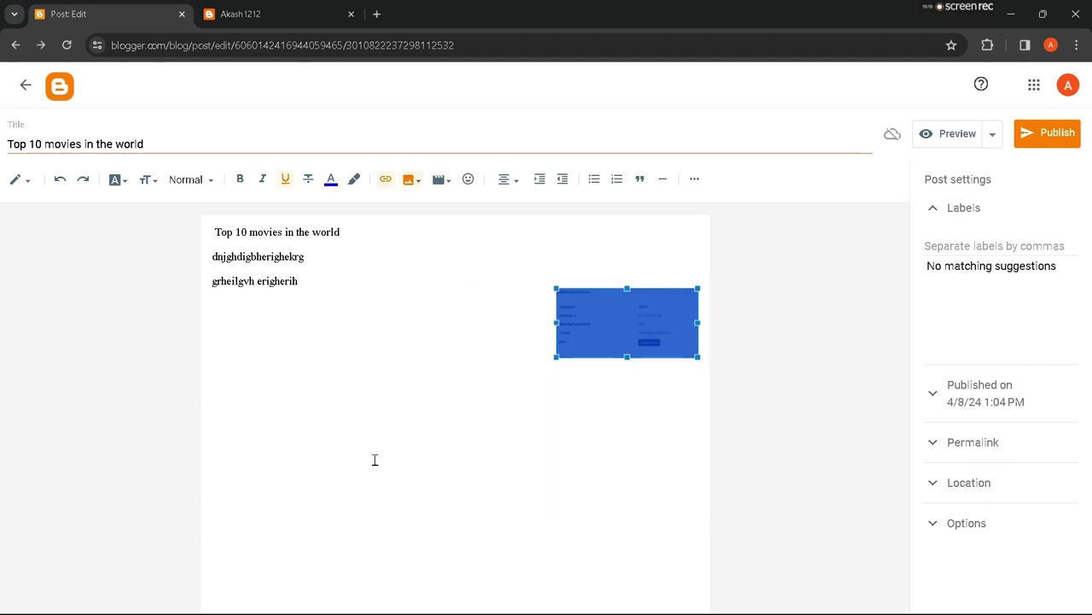
pyautogui.click(646, 395)
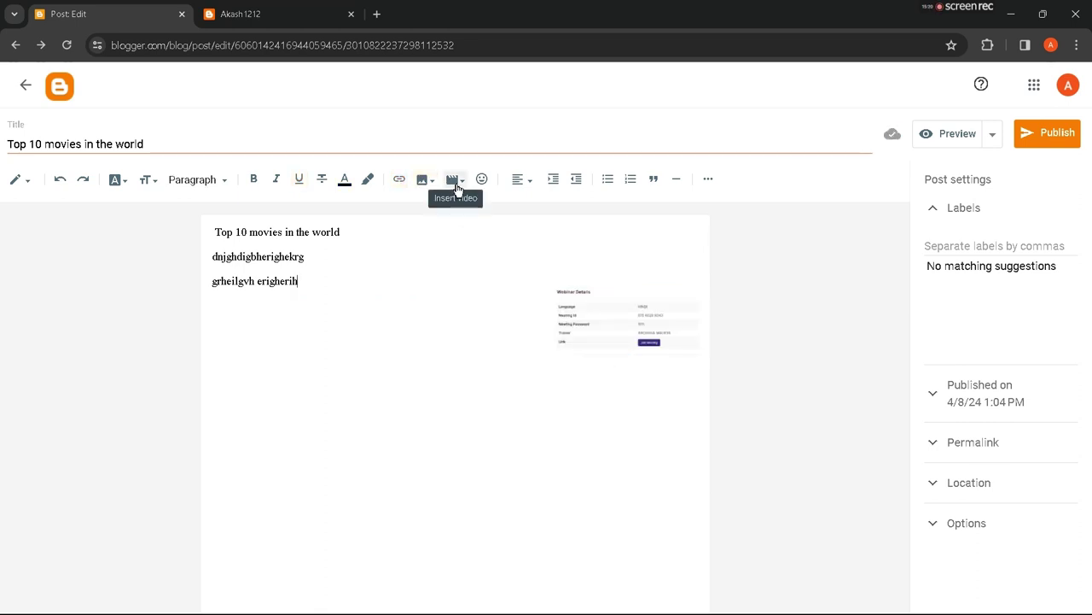
pyautogui.click(457, 186)
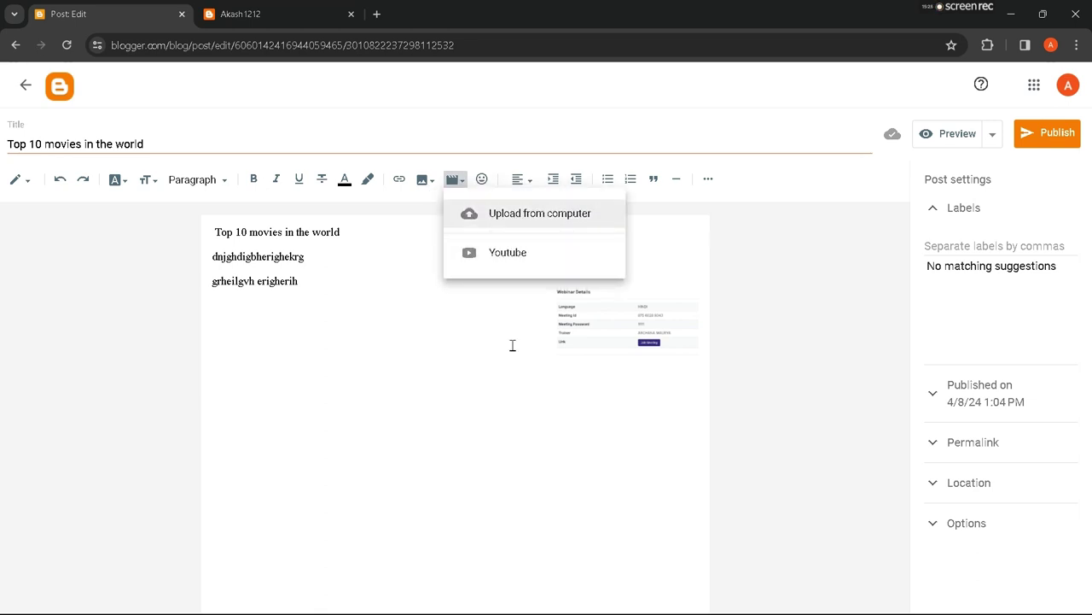
pyautogui.click(515, 389)
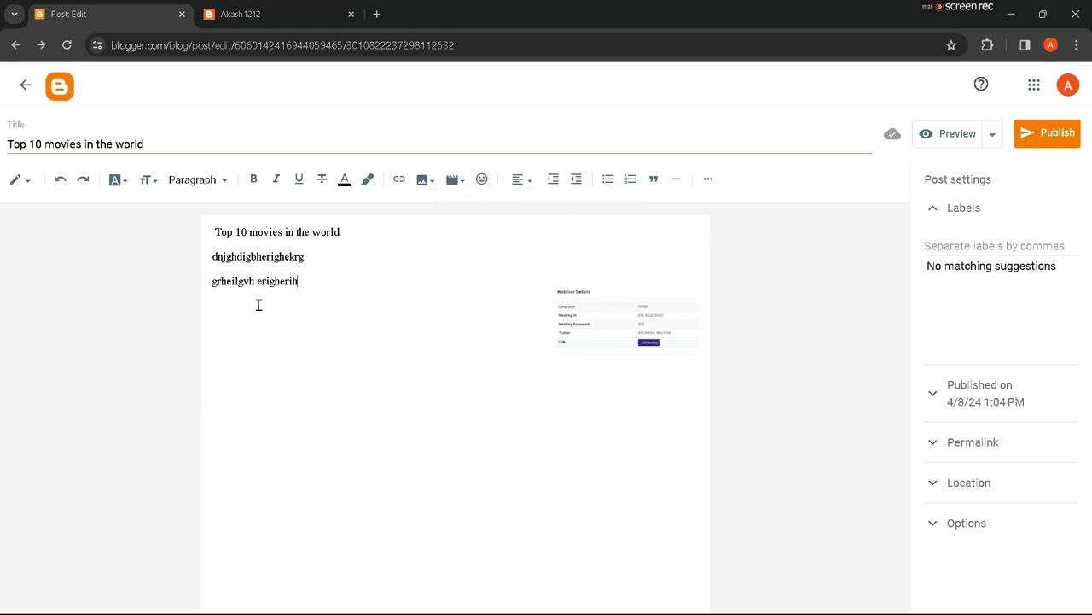
# Make the "Top 10 movies in the world" heading line in the post body bold and underlined.
pyautogui.moveTo(344, 236); pyautogui.dragTo(258, 235)
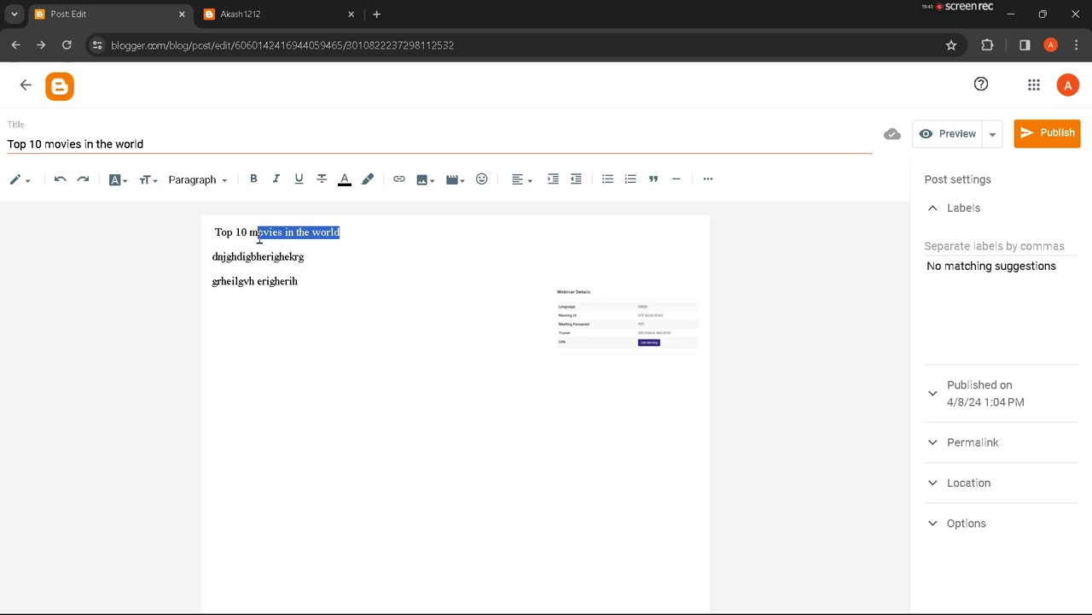
pyautogui.hotkey('shift', 'Left')
pyautogui.hotkey('shift', 'Left')
pyautogui.hotkey('shift', 'Left')
pyautogui.hotkey('shift', 'Left')
pyautogui.hotkey('shift', 'Left')
pyautogui.hotkey('shift', 'Left')
pyautogui.hotkey('shift', 'Left')
pyautogui.hotkey('shift', 'Left')
pyautogui.click(272, 183)
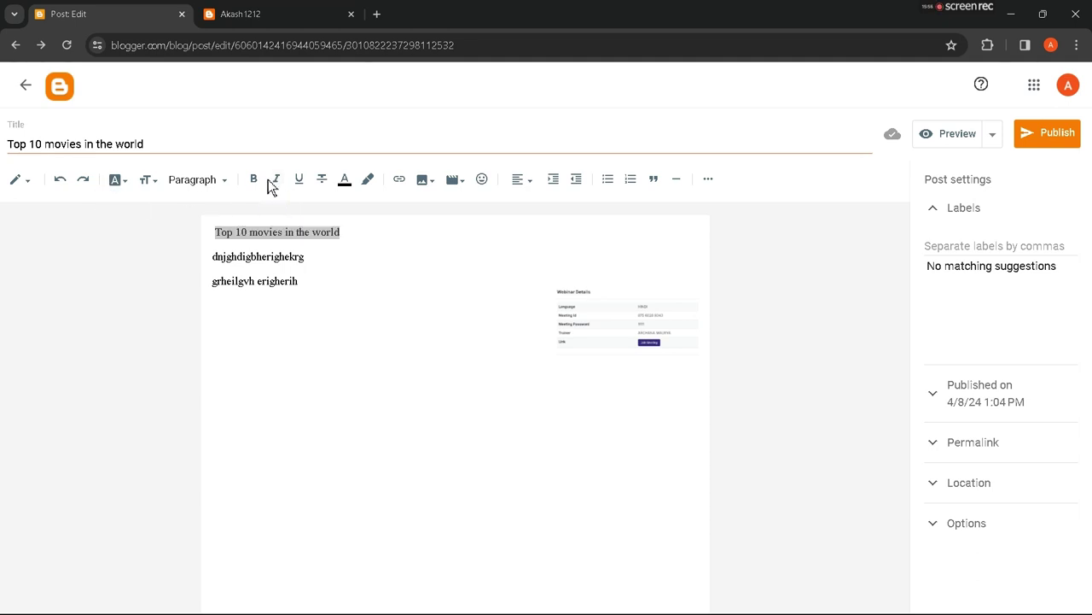
pyautogui.click(253, 179)
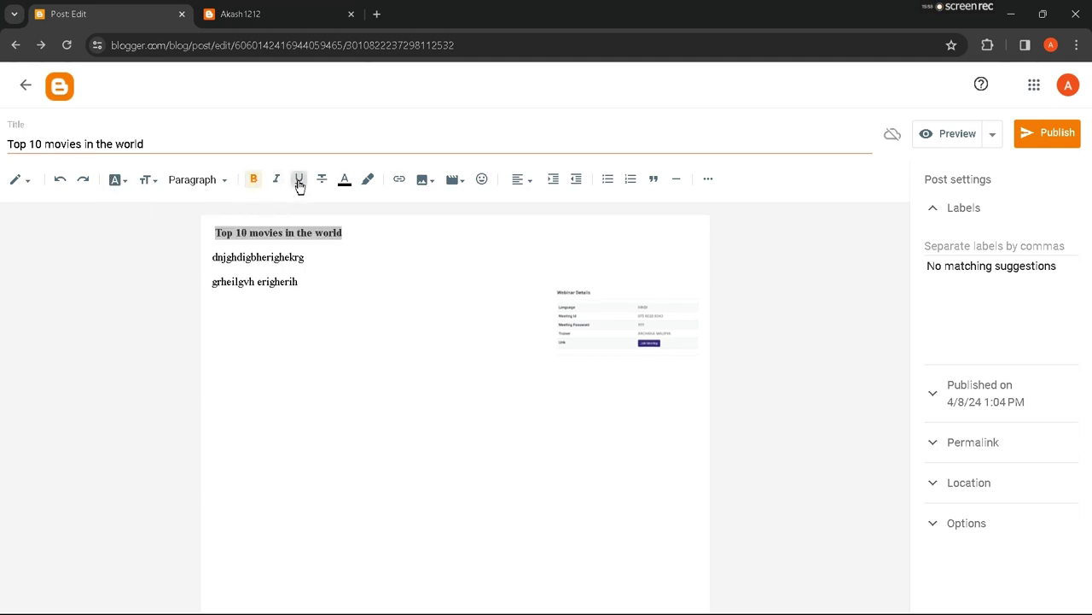
pyautogui.click(299, 182)
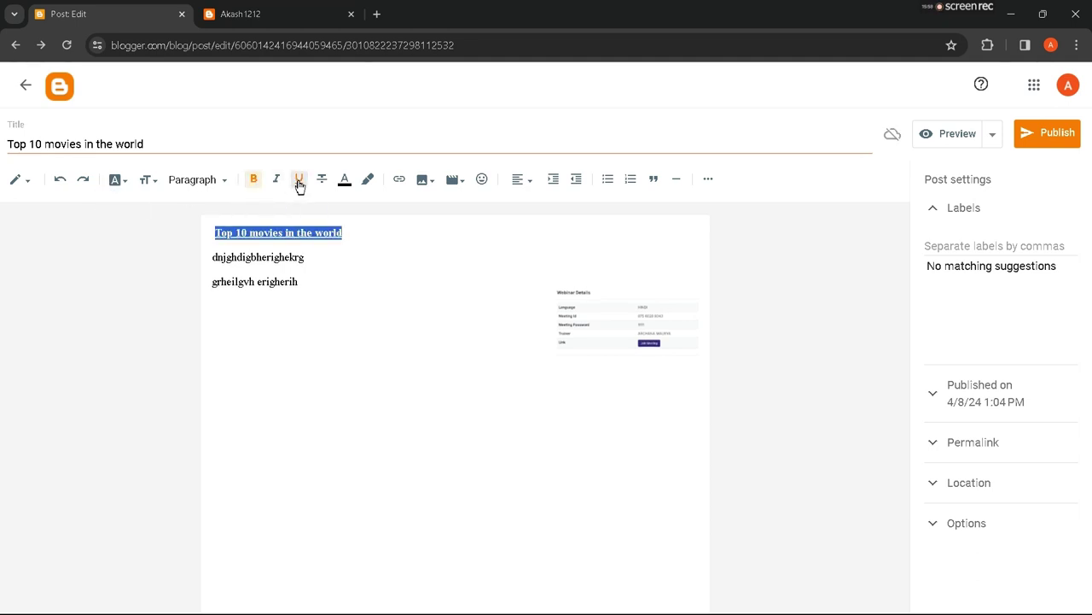
# Change the text color of the heading line in the post body to dark red.
pyautogui.click(344, 180)
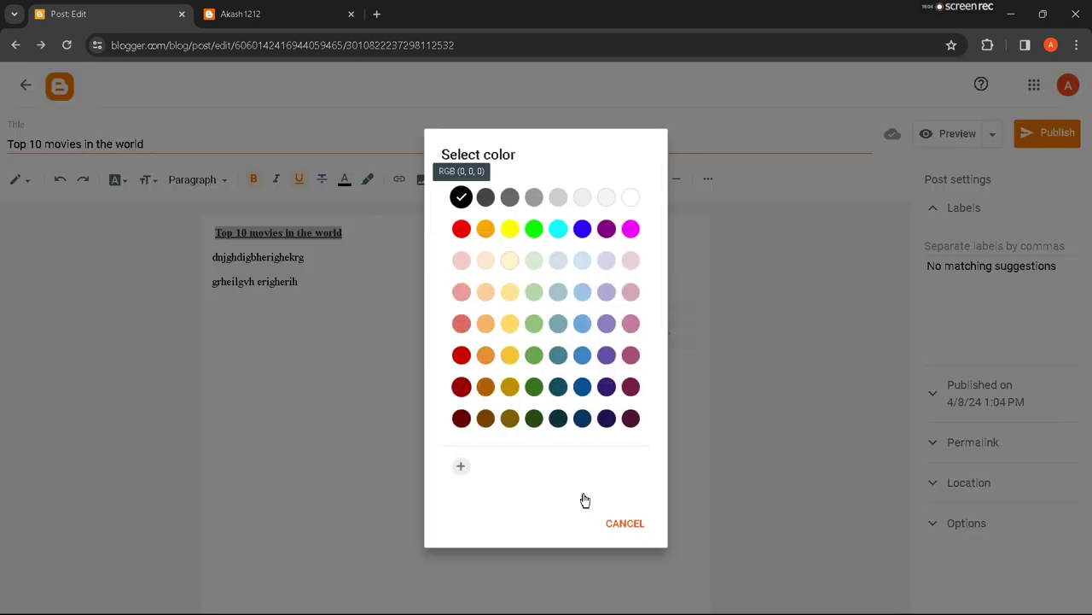
pyautogui.click(628, 524)
pyautogui.click(446, 285)
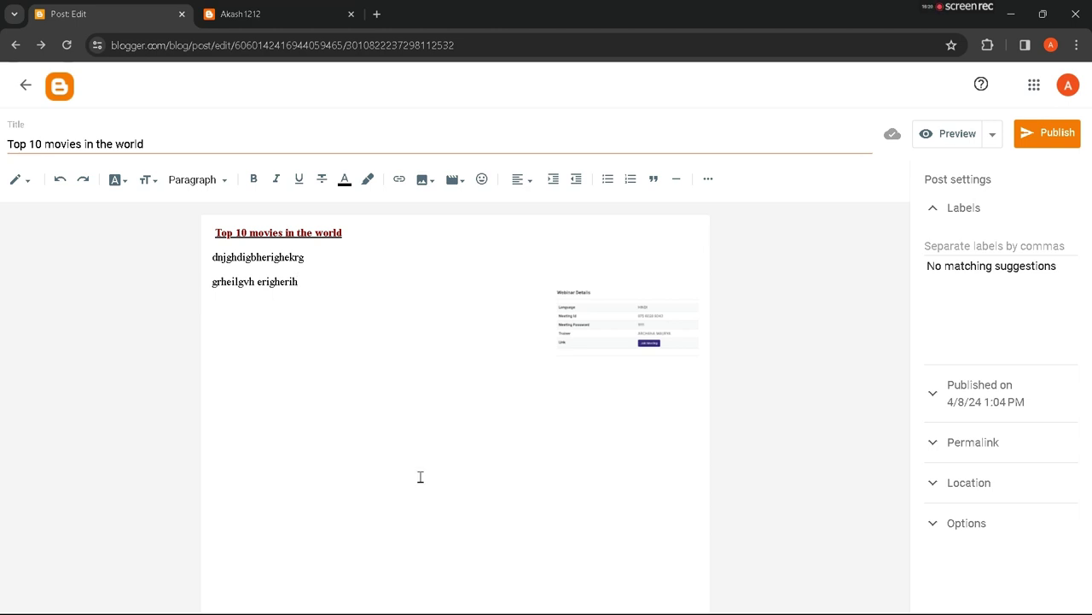
# Apply the Trebuchet font to all of the text in the post body.
pyautogui.hotkey('ctrl', 'a')
pyautogui.click(118, 179)
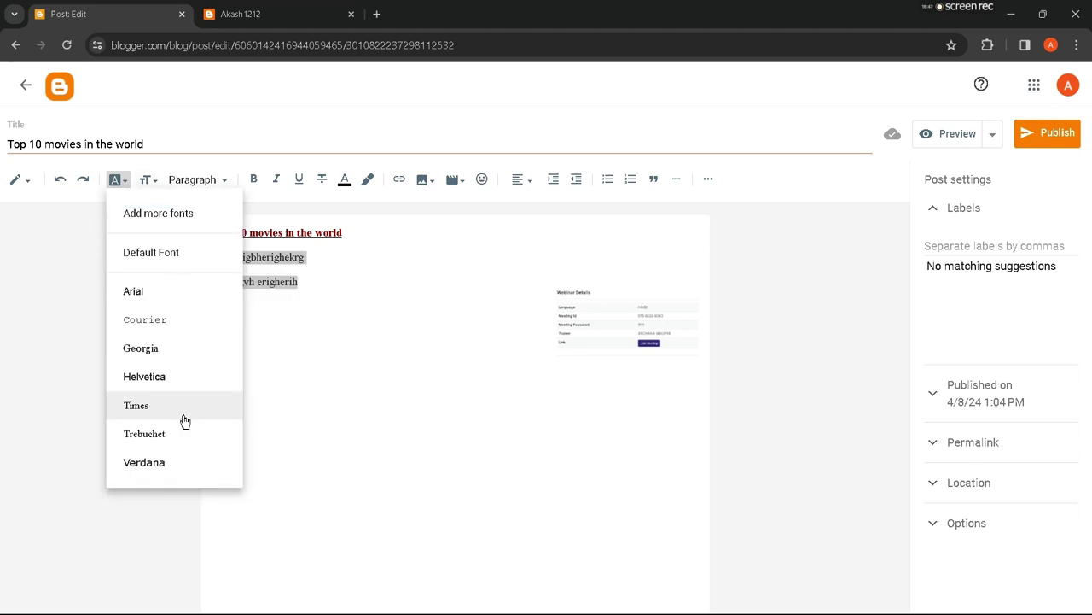
pyautogui.click(183, 450)
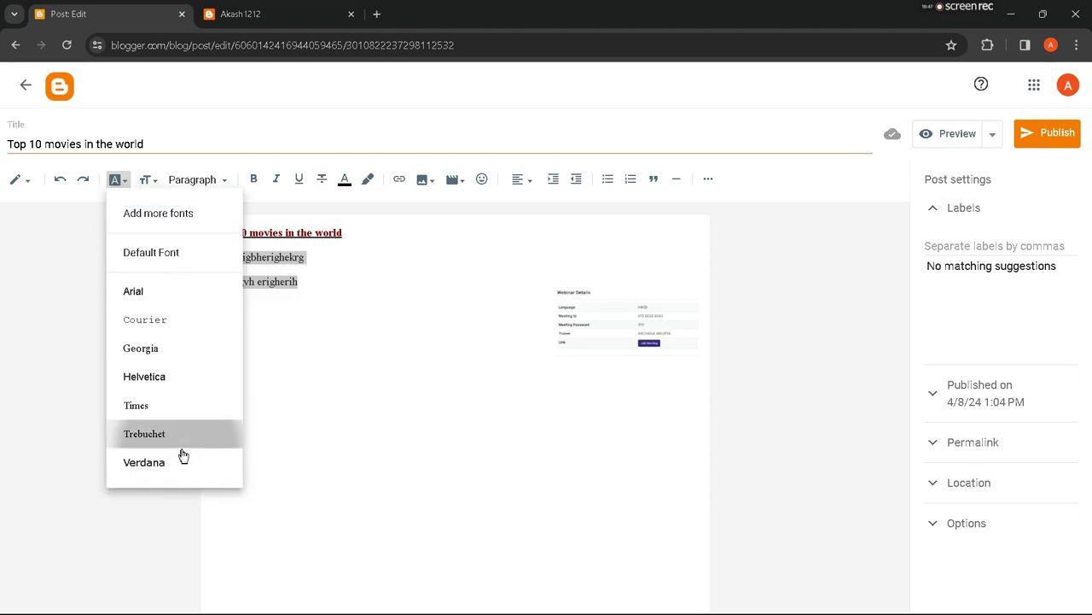
pyautogui.click(304, 444)
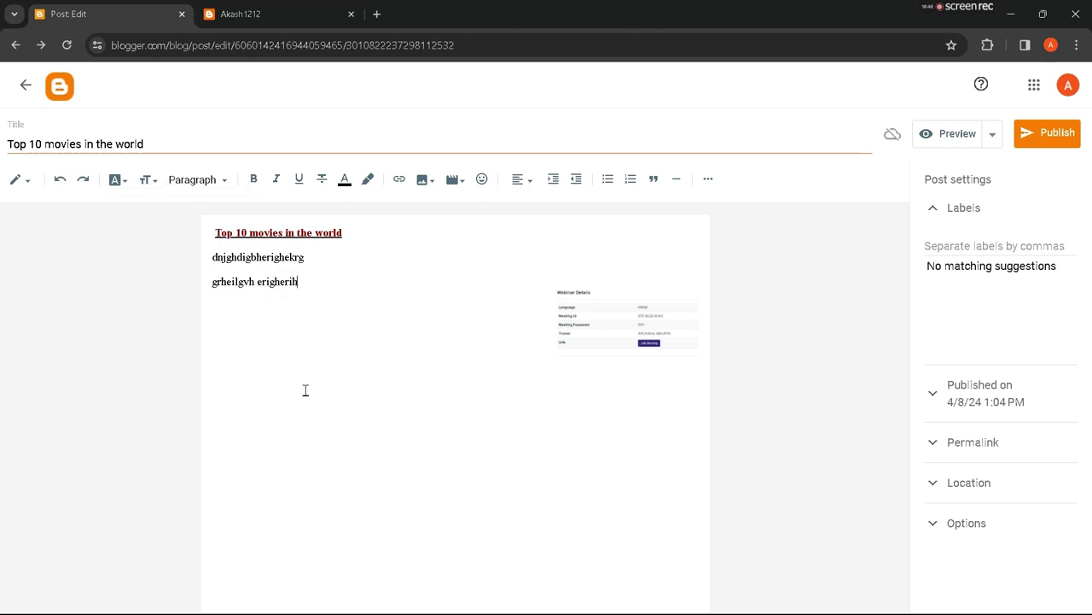
# Set the font size of the two filler lines below the heading to Medium.
pyautogui.click(143, 182)
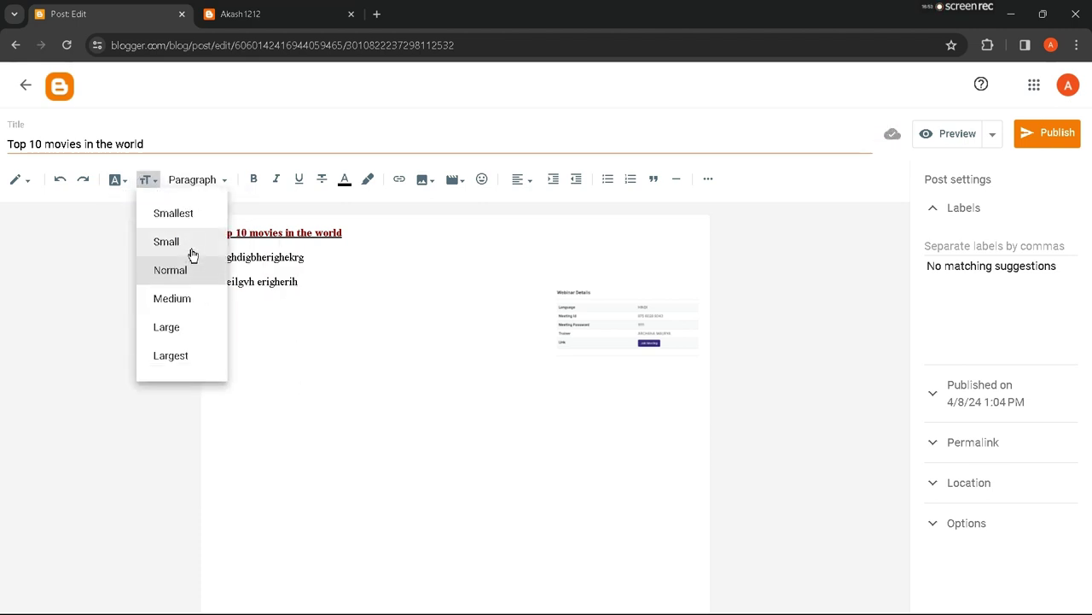
pyautogui.click(205, 327)
pyautogui.moveTo(325, 287); pyautogui.dragTo(203, 249)
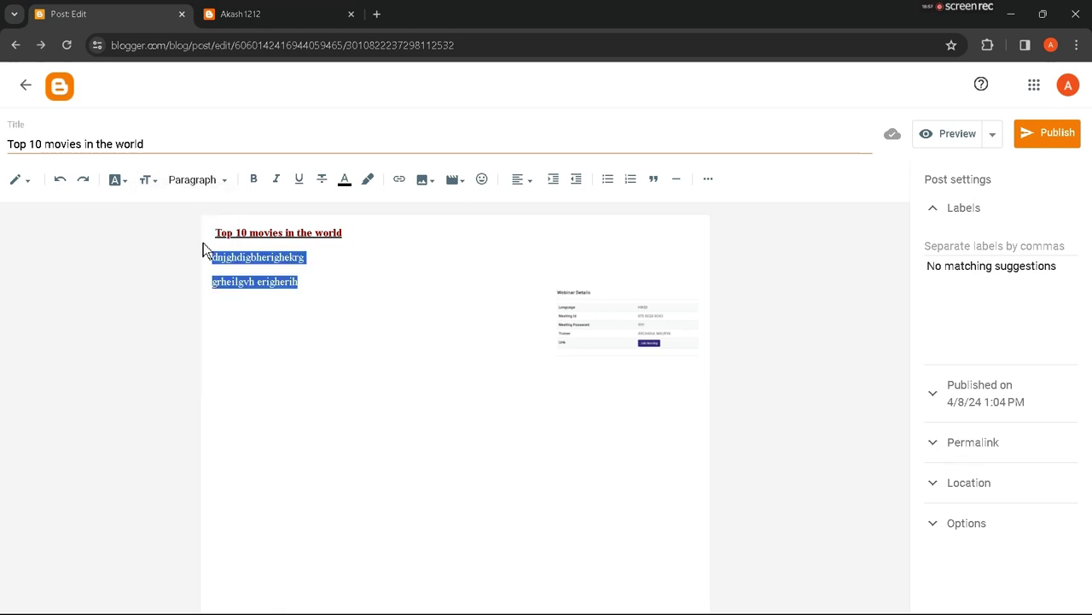
pyautogui.click(147, 181)
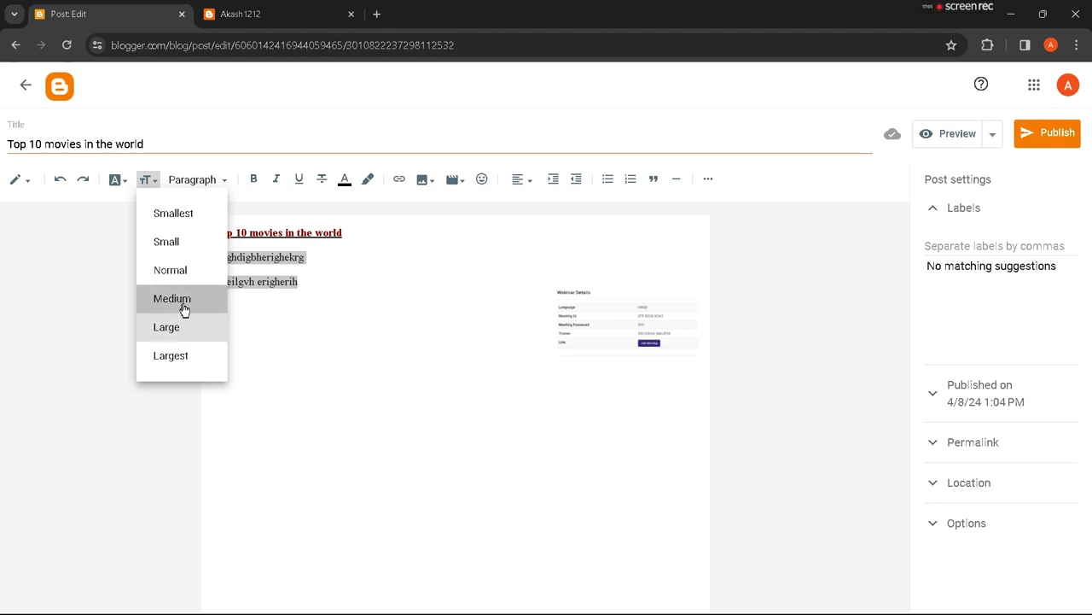
pyautogui.click(183, 309)
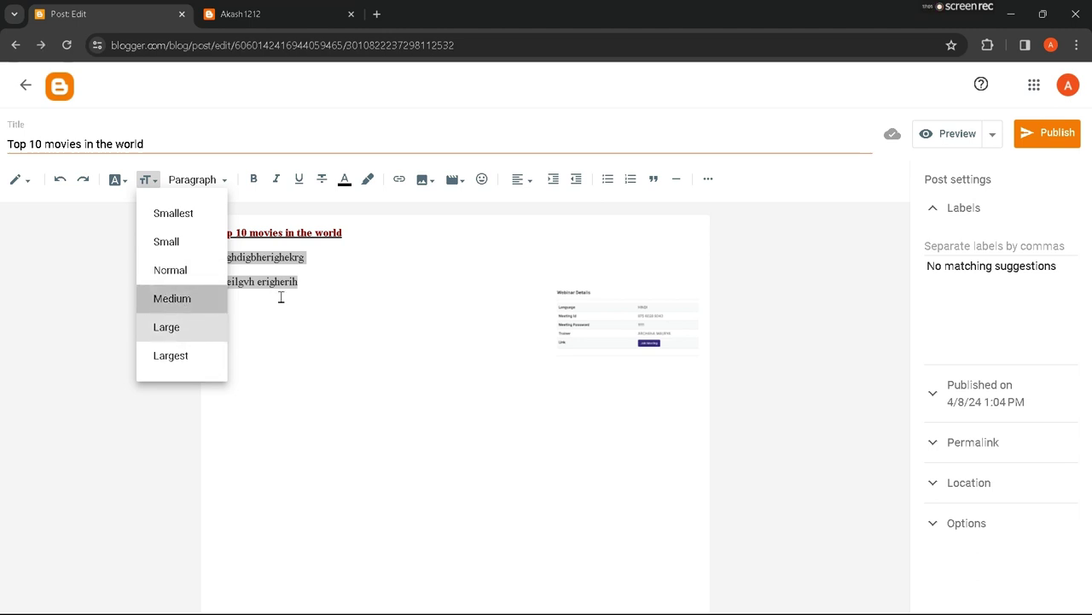
# Set the font size of the "Top 10 movies in the world" heading in the post body to Largest.
pyautogui.moveTo(326, 257); pyautogui.dragTo(200, 251)
pyautogui.click(349, 232)
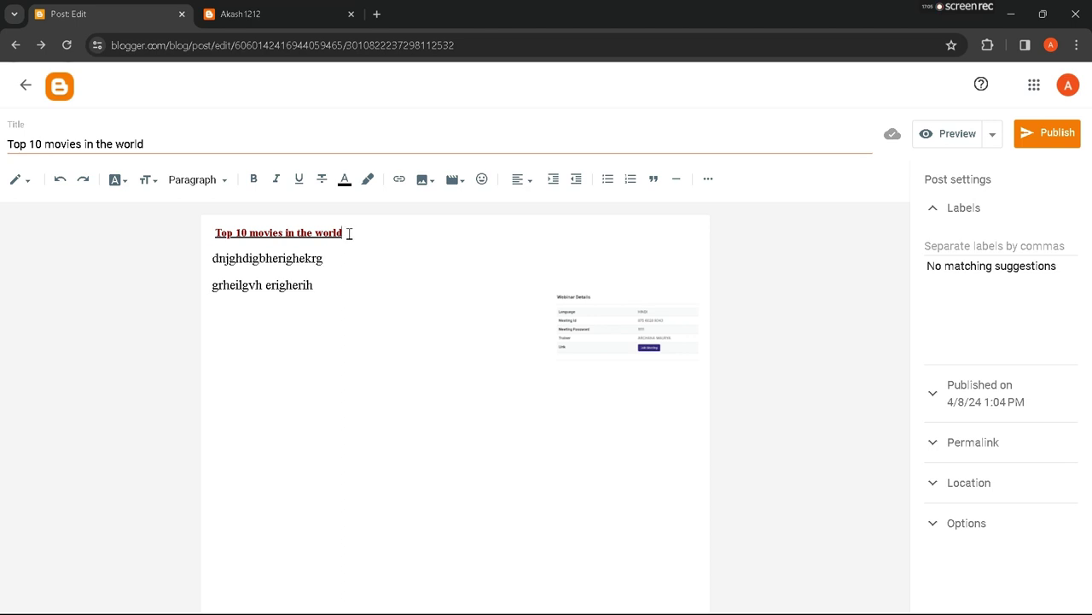
pyautogui.moveTo(349, 232); pyautogui.dragTo(227, 235)
pyautogui.click(149, 180)
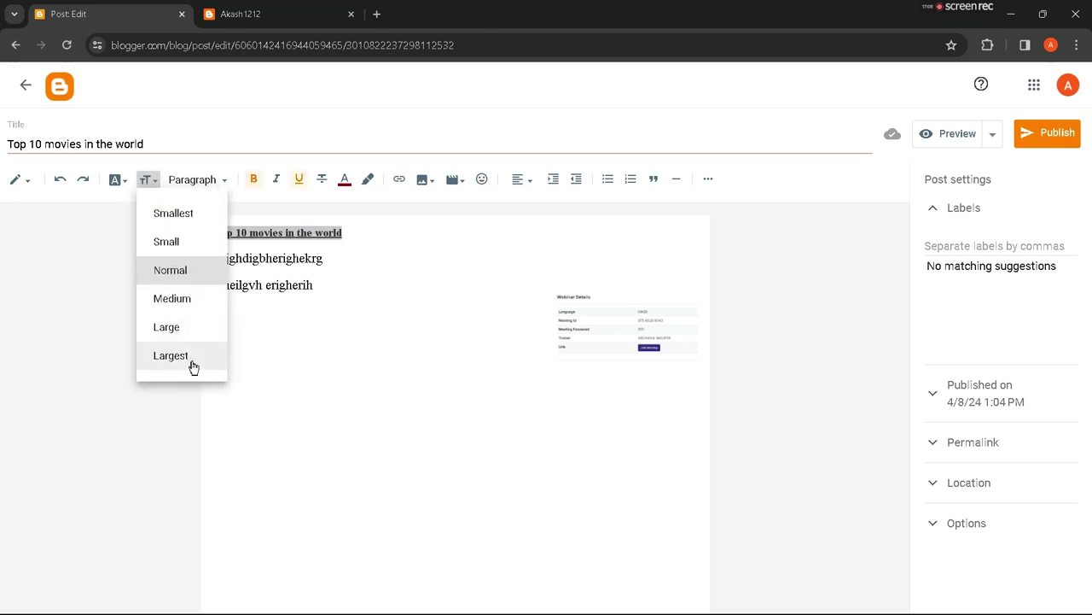
pyautogui.click(193, 366)
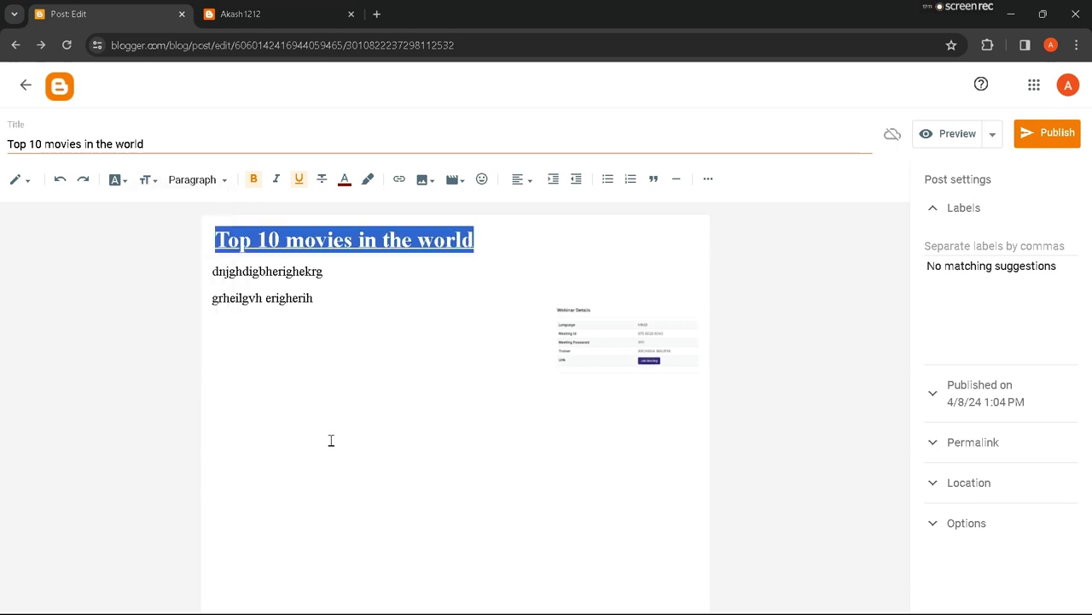
pyautogui.click(331, 440)
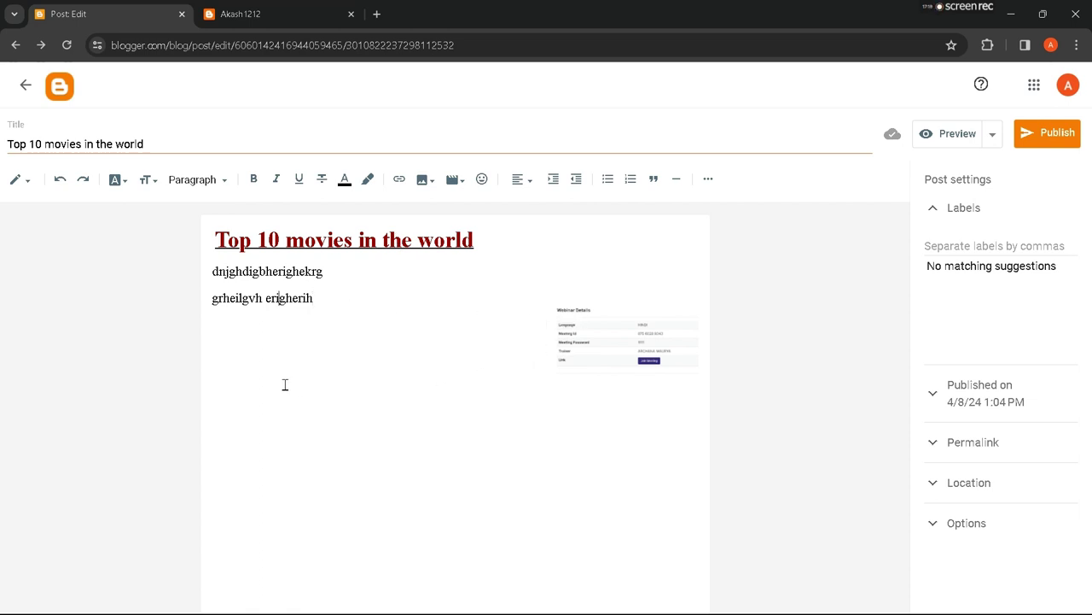
# Number the first line below the heading and replace its filler text so that it reads "1. RRR".
pyautogui.click(211, 272)
pyautogui.write('1.')
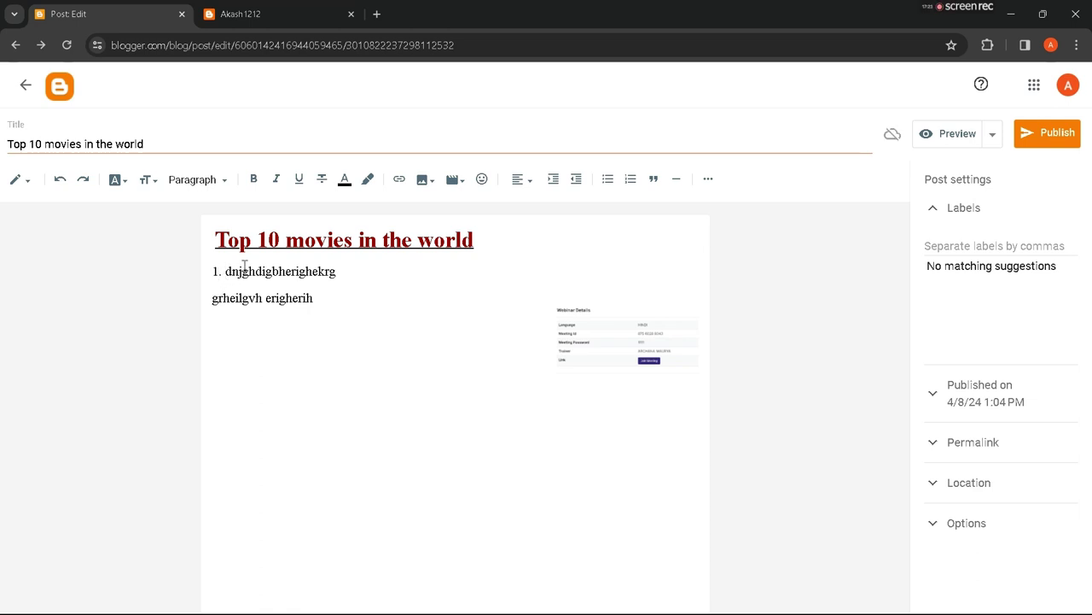
pyautogui.moveTo(346, 271); pyautogui.dragTo(225, 272)
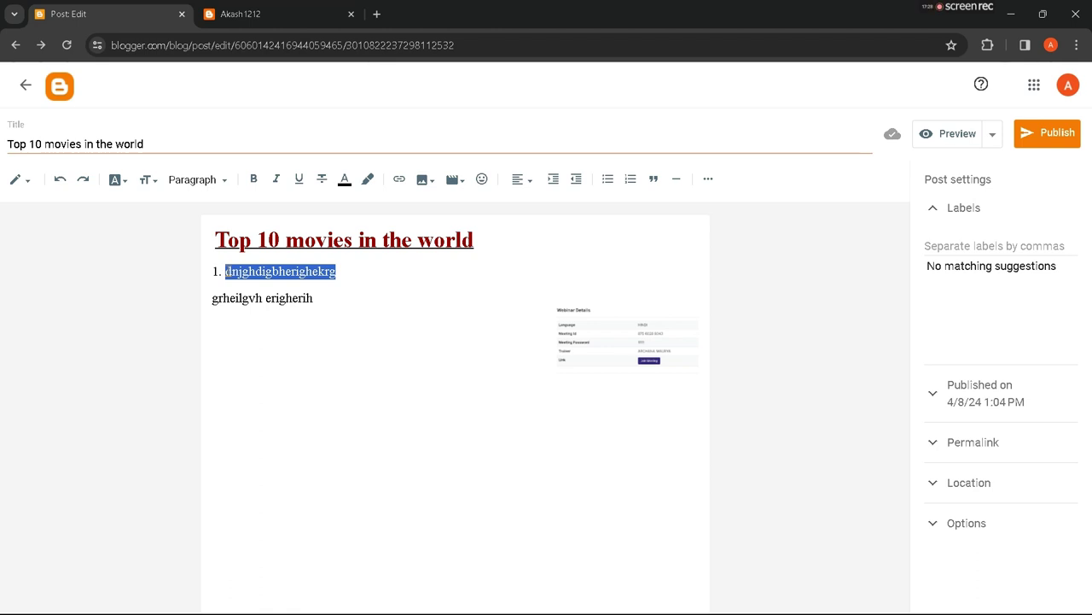
pyautogui.write('RRR')
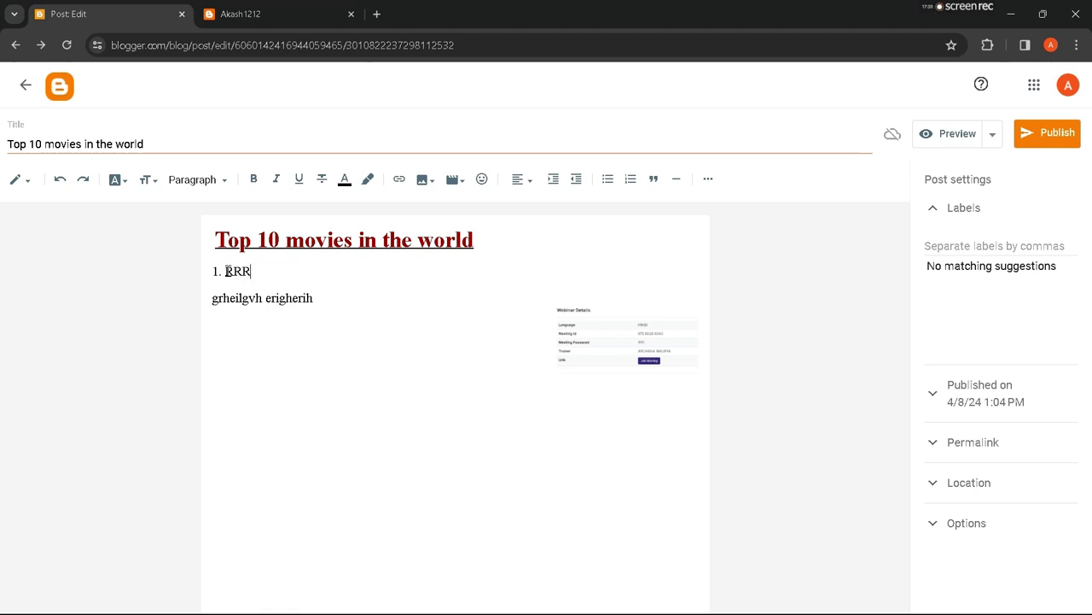
# Add filler lines after "grheilgvh erigherih": "zscsfdsvDSVdsvds", "vds" three times, "vdsv", "dsv" twice, and "sdvsdvsdvsdvbdfbdfh tfjtymi7ti7y".
pyautogui.click(324, 296)
pyautogui.press('Return')
pyautogui.write('zscsfdsvDSVdsvds')
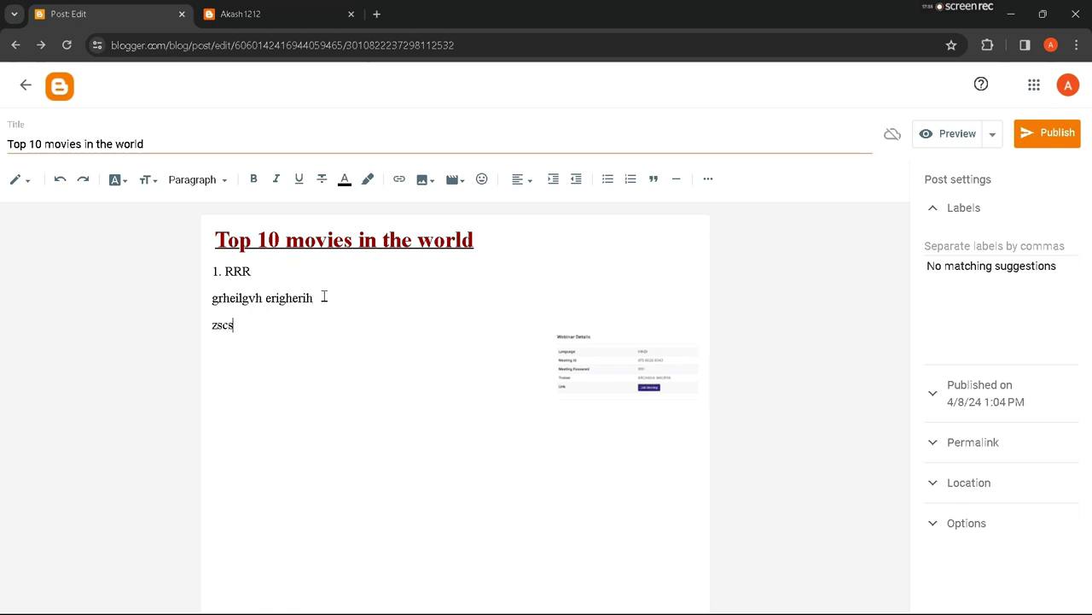
pyautogui.press('Return')
pyautogui.write('vds')
pyautogui.press('Return')
pyautogui.write('vds vds vdsv dsv dsv sdvsdvsdvsdvbdfbdfh tfjtymi')
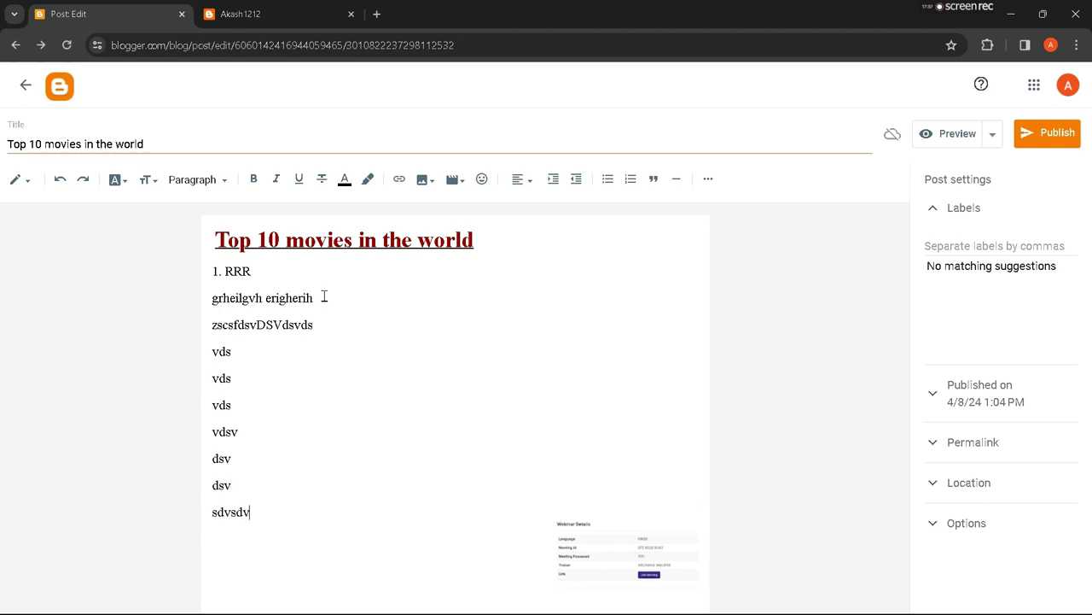
pyautogui.write('7ti7y')
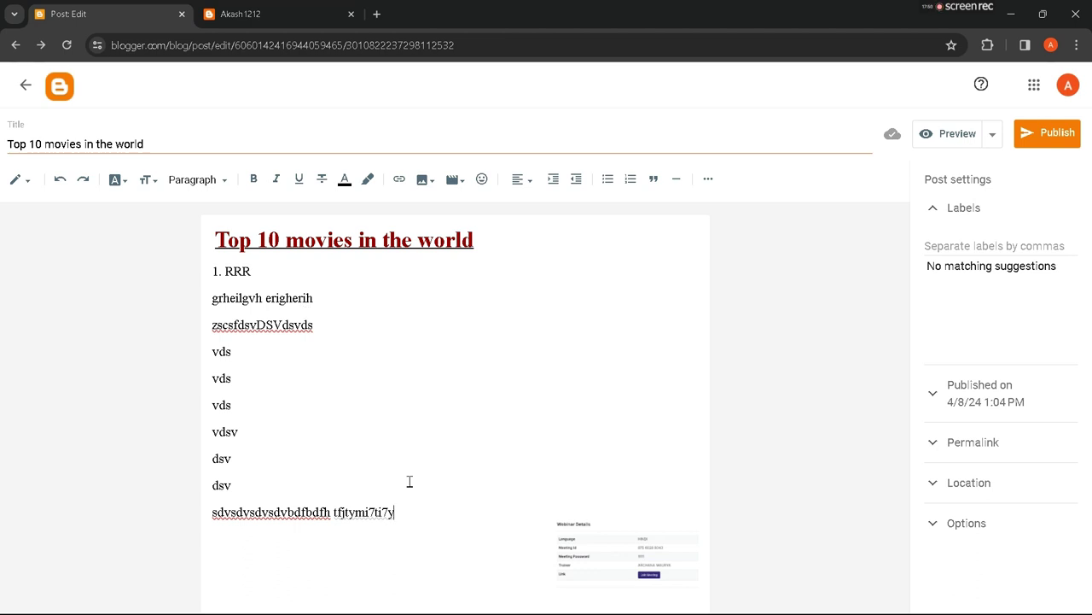
# Replace the last filler line of the post body with the word "Download".
pyautogui.moveTo(398, 512); pyautogui.dragTo(217, 512)
pyautogui.write('Do')
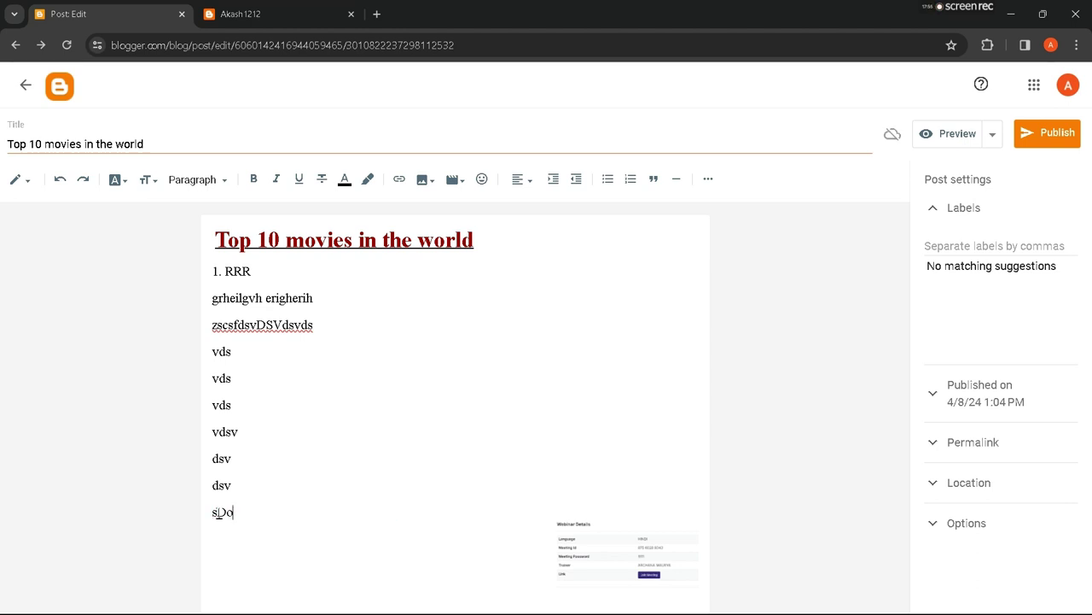
pyautogui.write('wn')
pyautogui.press('BackSpace')
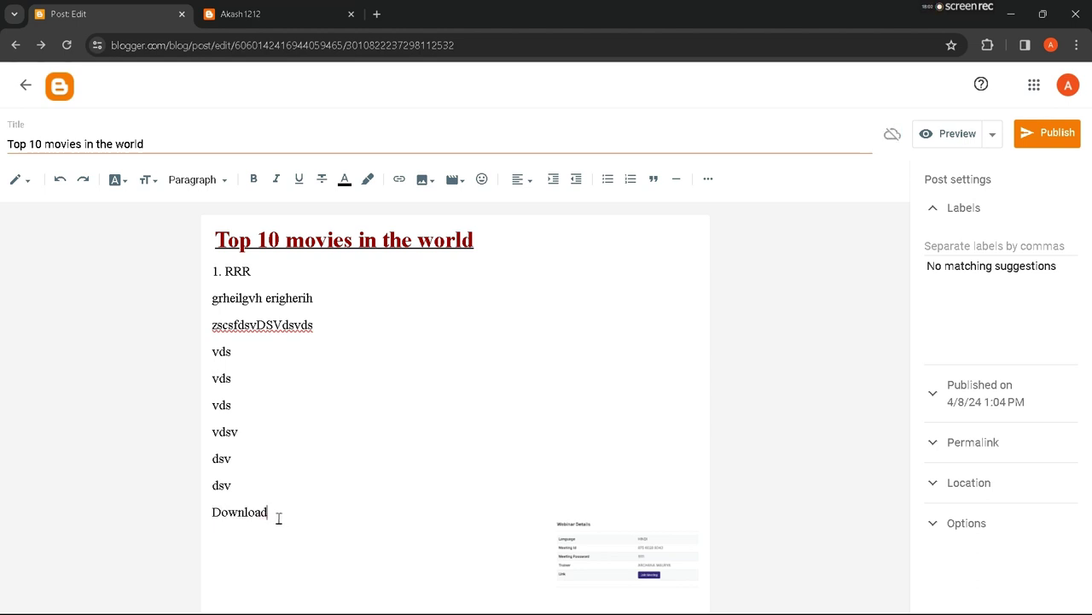
# Link the word "Download" in the post body to amazon.in and set the link to open in a new window.
pyautogui.moveTo(278, 518); pyautogui.dragTo(210, 516)
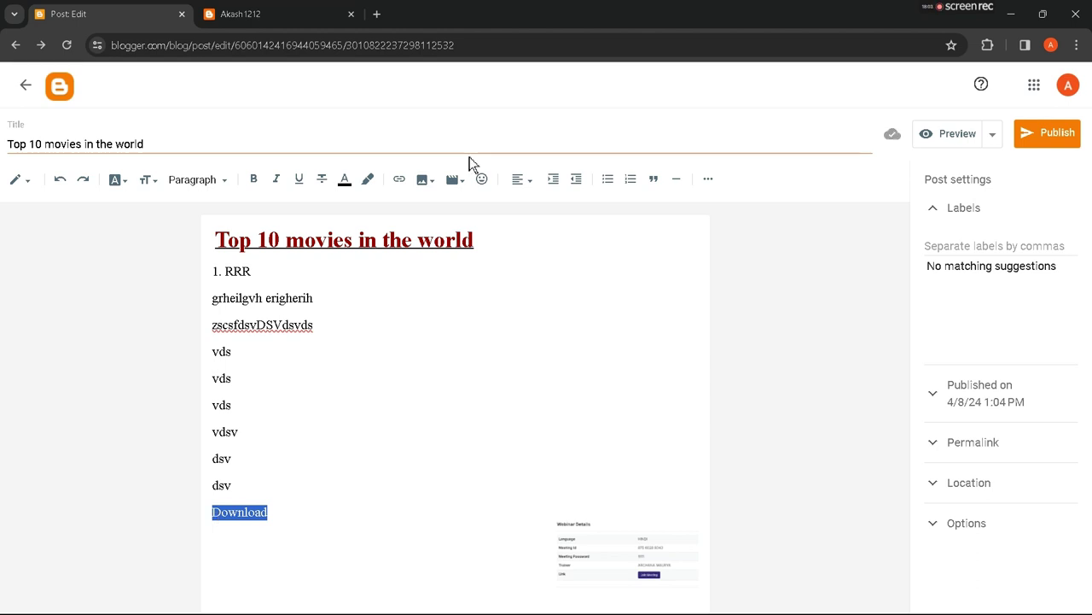
pyautogui.click(398, 180)
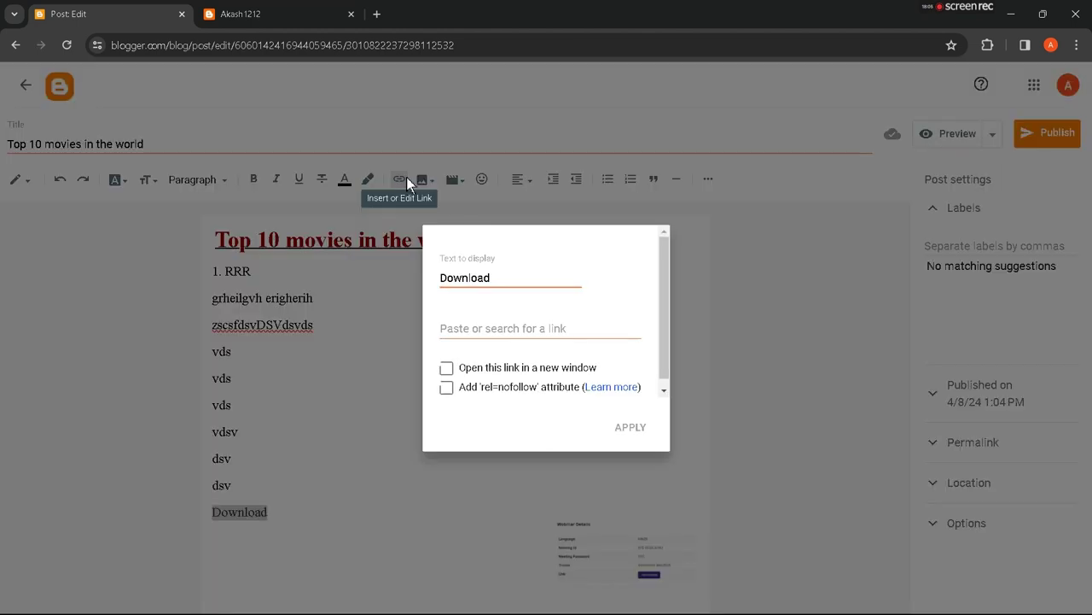
pyautogui.click(526, 331)
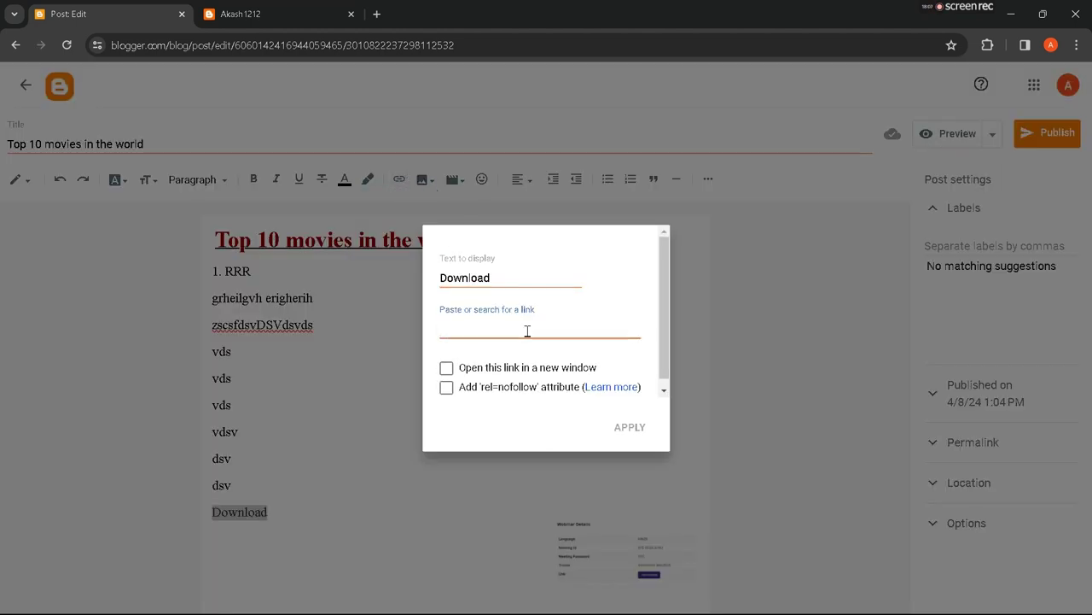
pyautogui.write('amazon.in')
pyautogui.click(446, 368)
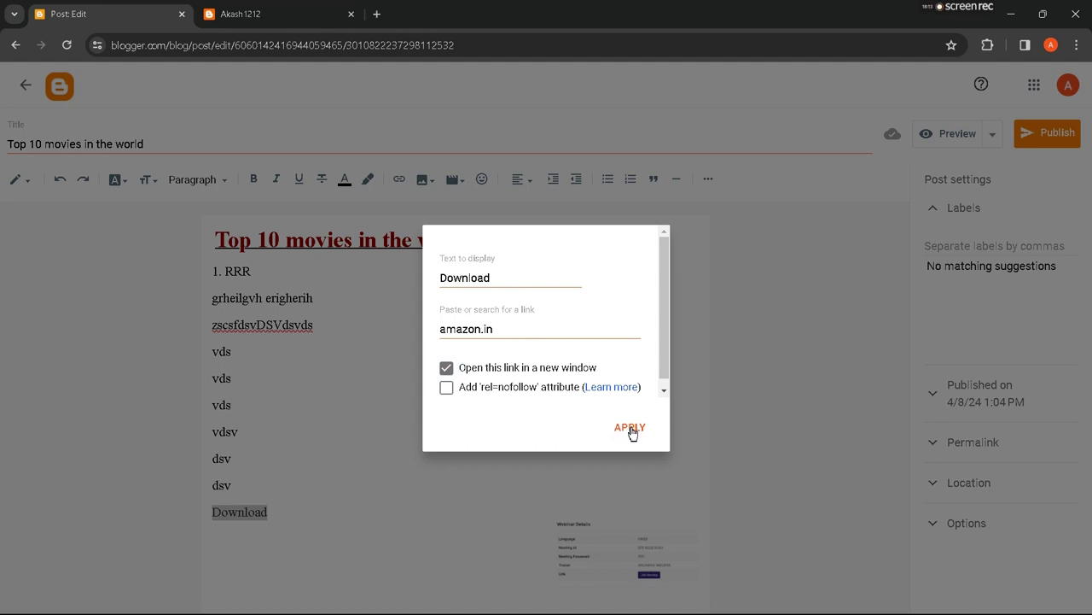
pyautogui.click(631, 431)
pyautogui.click(632, 427)
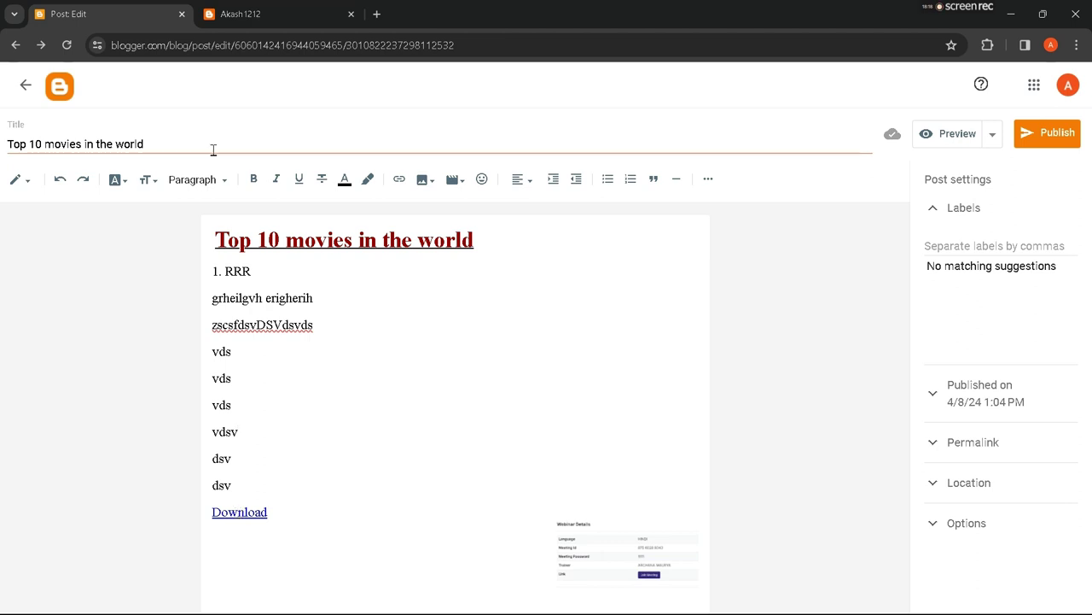
# Look at the live blog's home page, return to the post editor and publish the "Top 10 movies in the world" post.
pyautogui.click(273, 14)
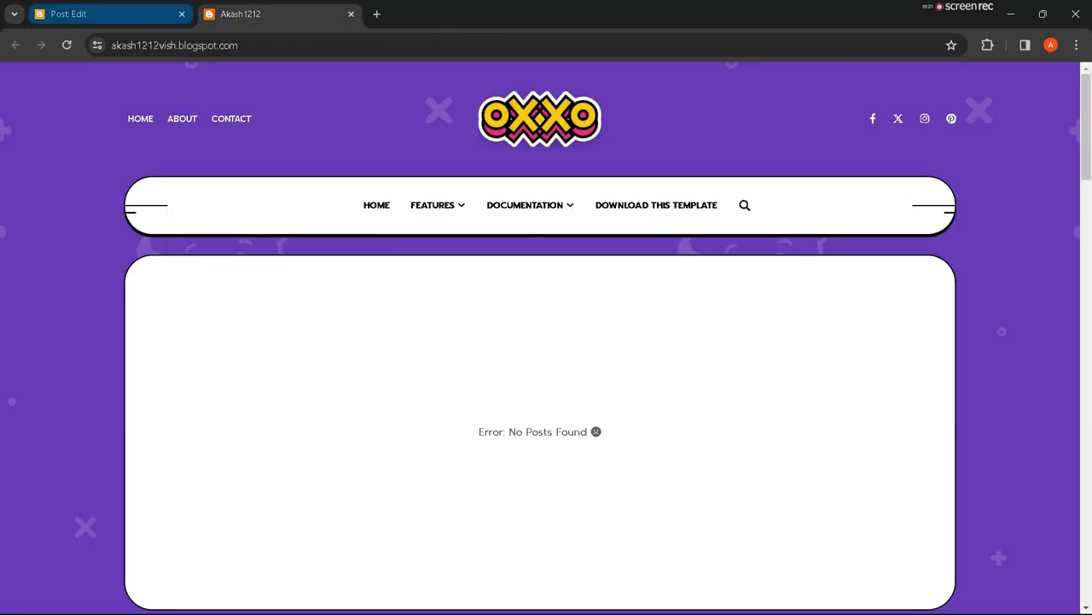
pyautogui.click(111, 14)
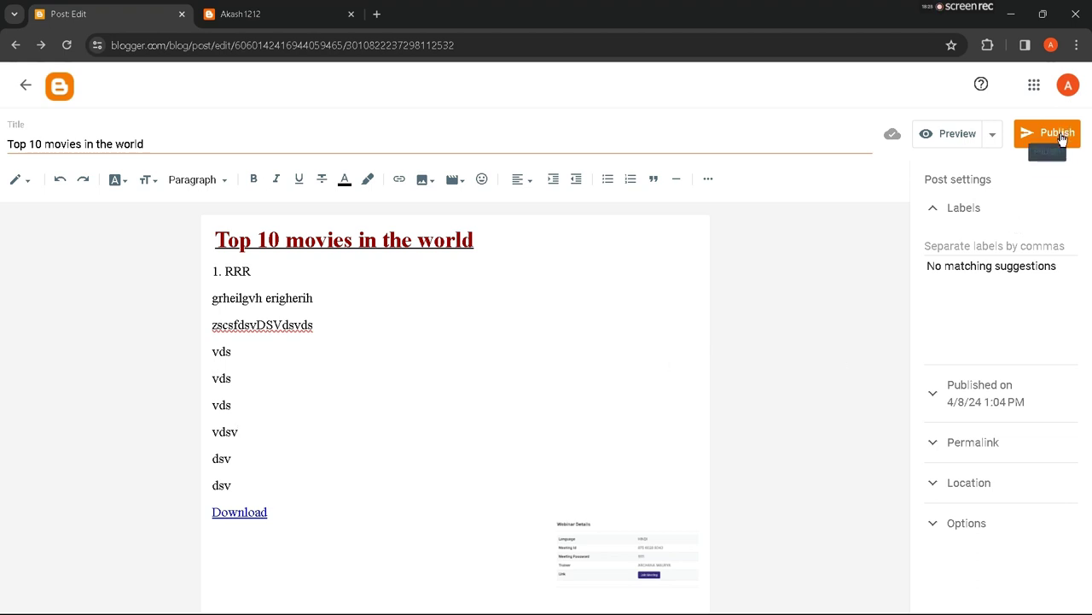
pyautogui.click(1063, 139)
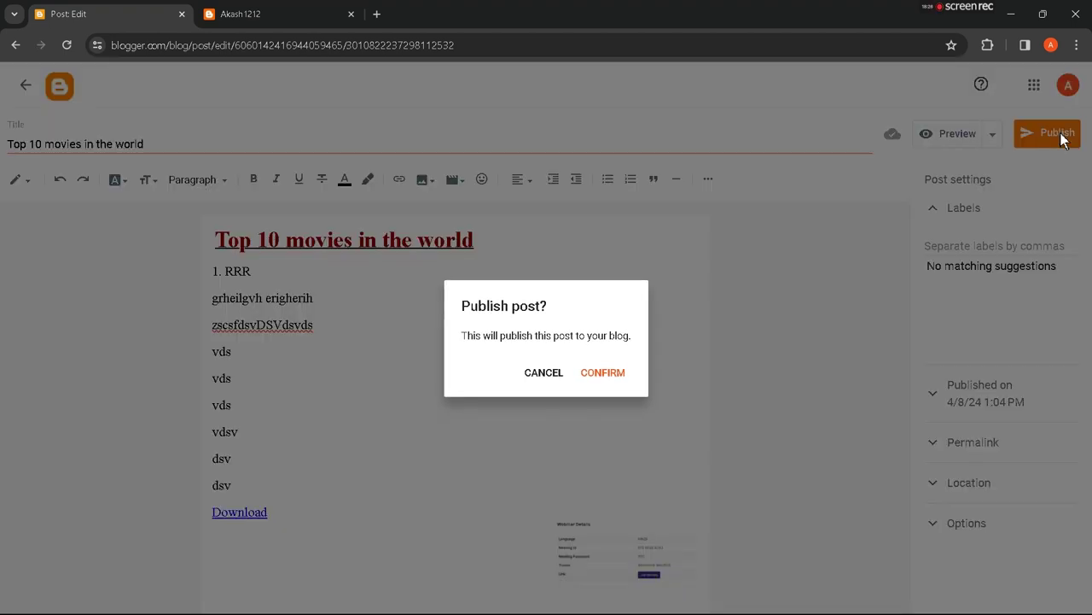
pyautogui.click(602, 374)
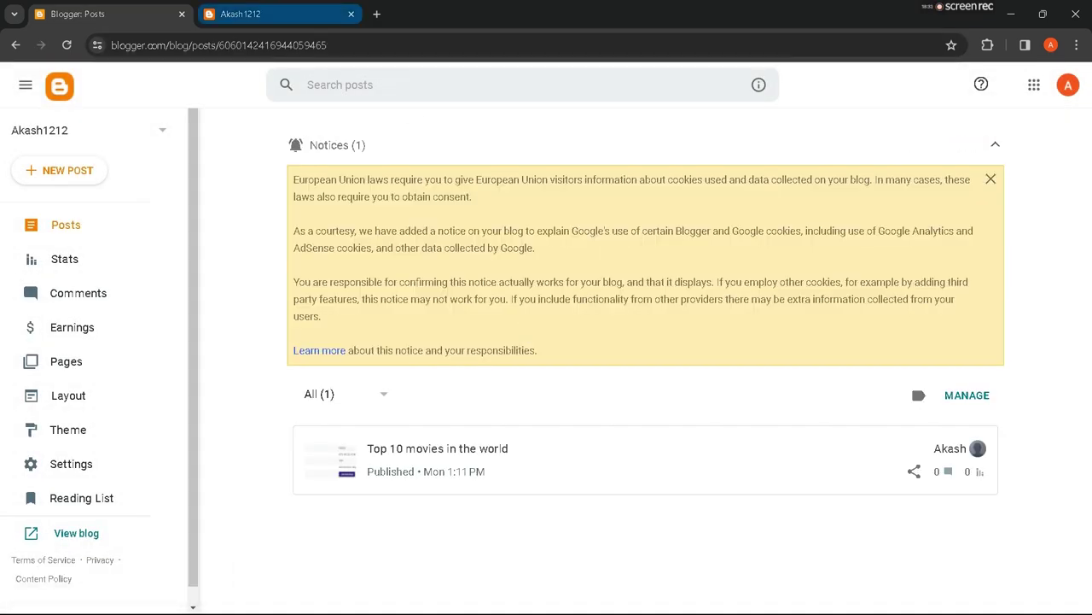
# Reload the live blog's home page and look for the "Top 10 movies in the world" post on it.
pyautogui.click(256, 14)
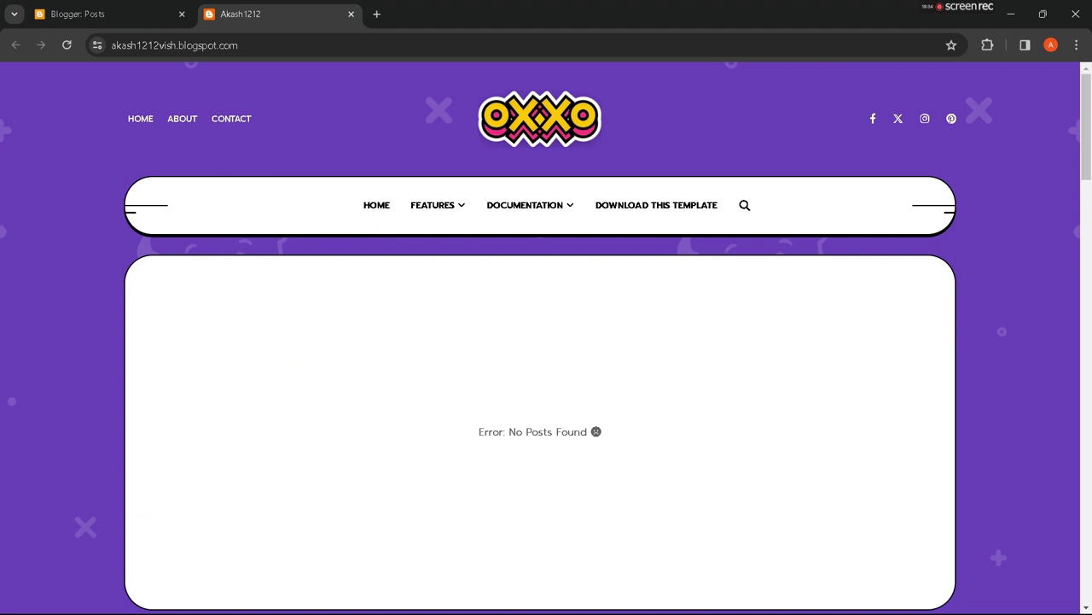
pyautogui.click(529, 124)
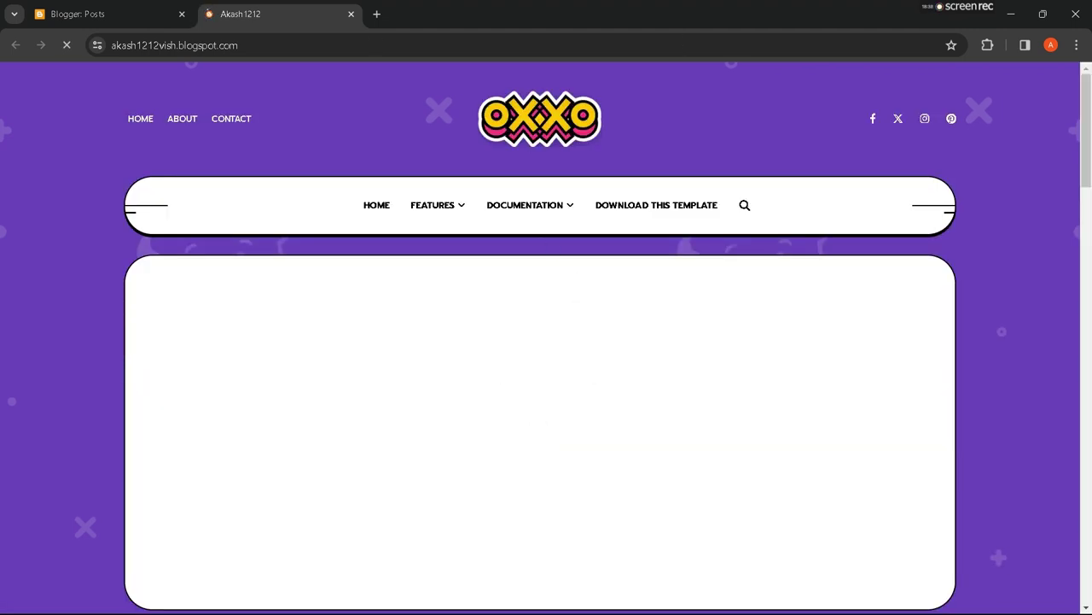
pyautogui.moveTo(568, 191)
pyautogui.scroll(-1, 567, 191)
pyautogui.scroll(-6, 567, 191)
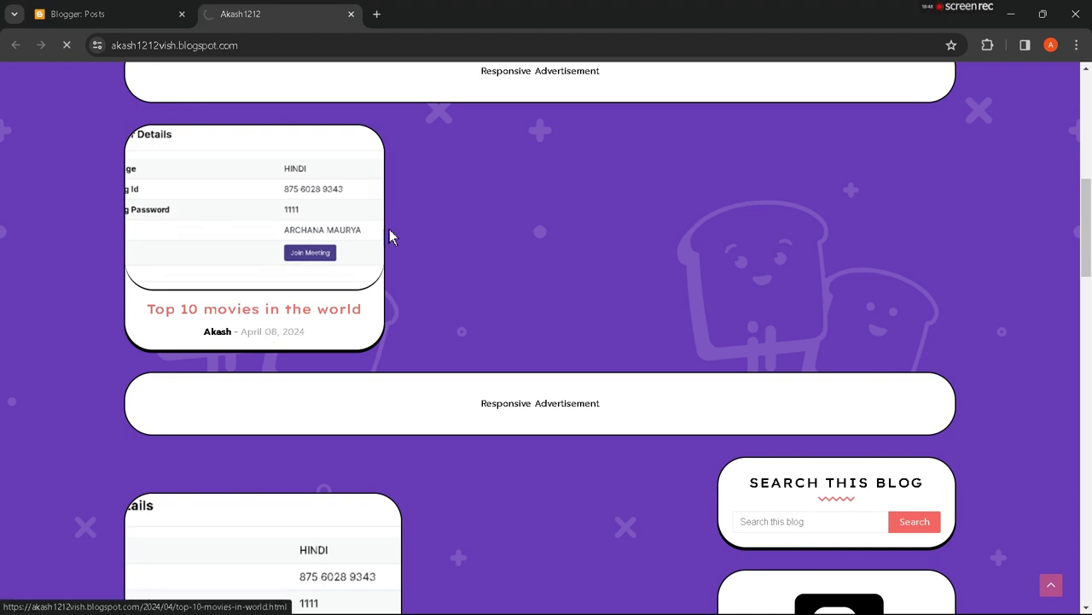
# Review the published post, test its Download link and close the page that it opens.
pyautogui.scroll(-5, 624, 338)
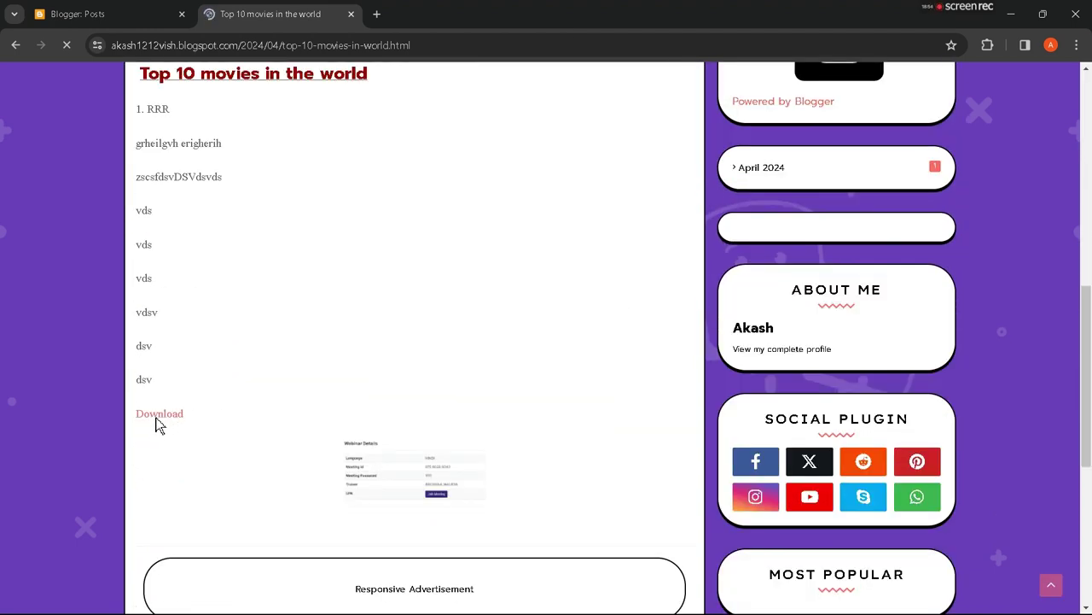
pyautogui.scroll(-2, 160, 416)
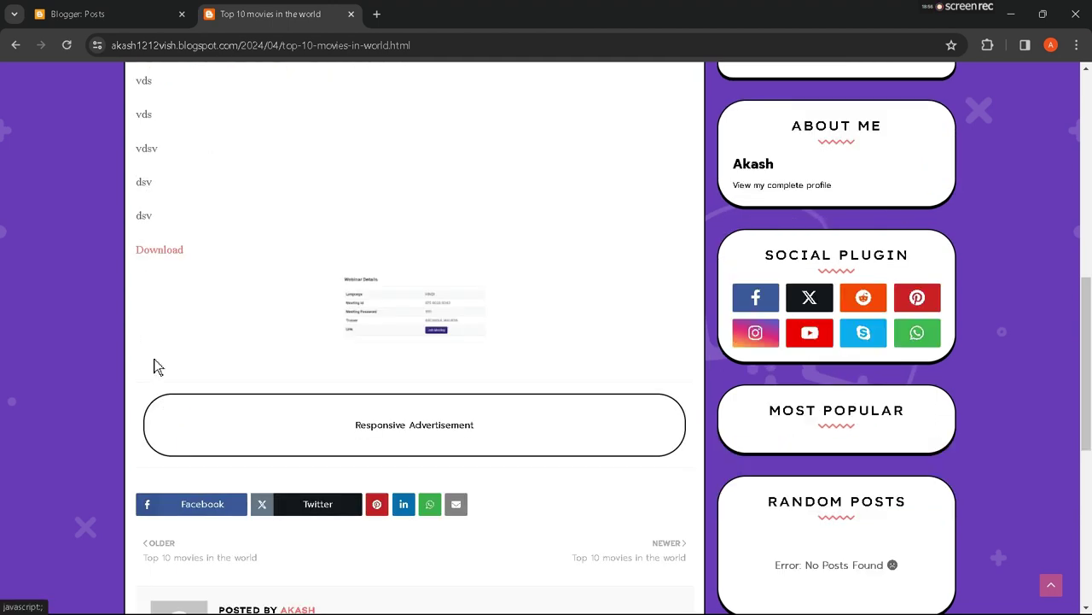
pyautogui.click(147, 251)
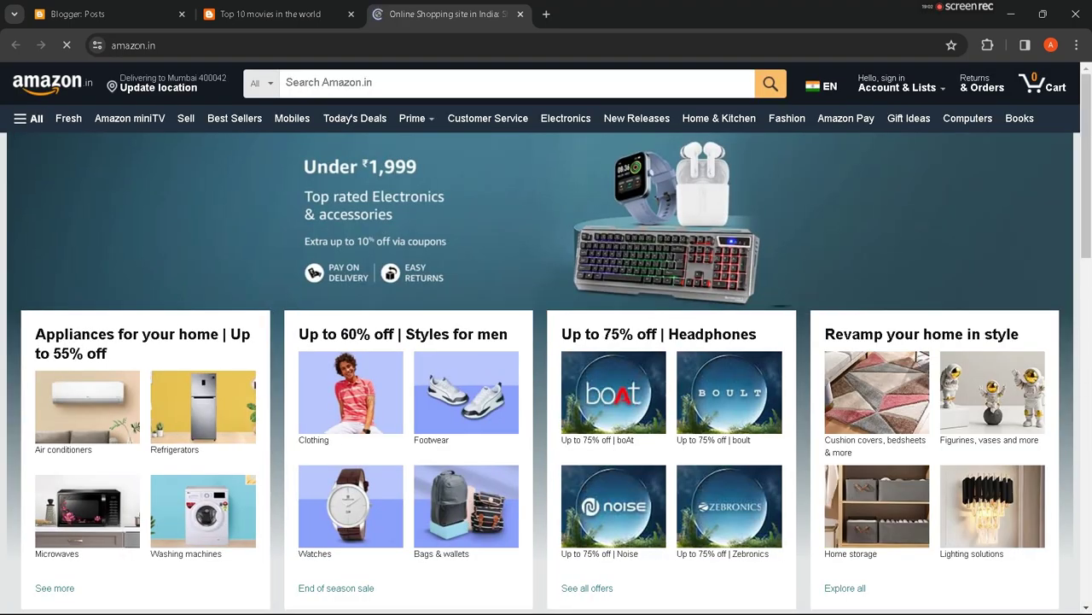
pyautogui.click(521, 14)
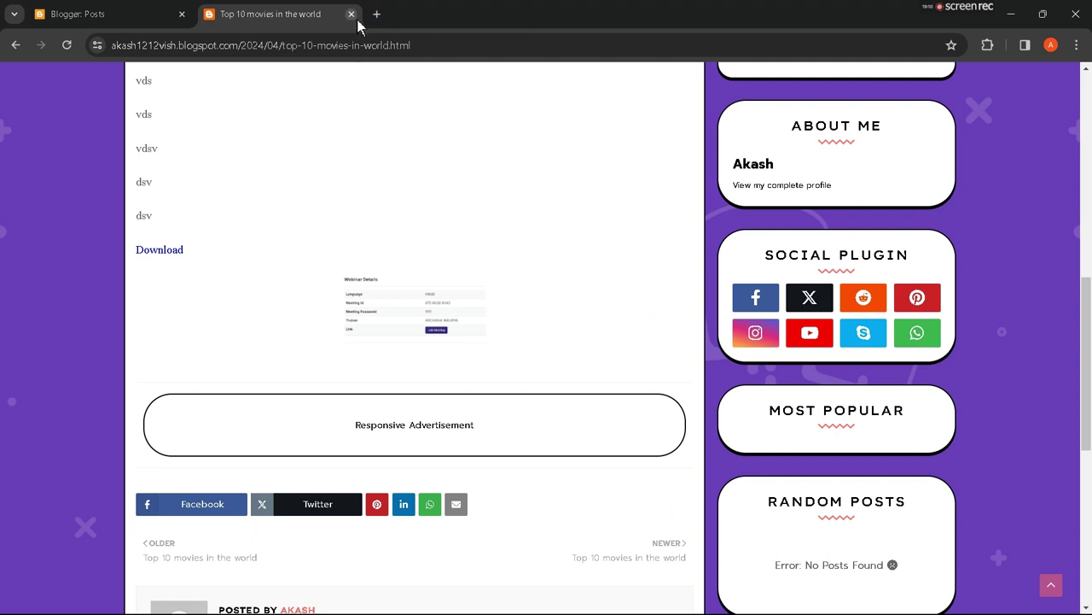
# Return to the Blogger dashboard, compare the Posts and Pages sections, and start a new page.
pyautogui.click(128, 13)
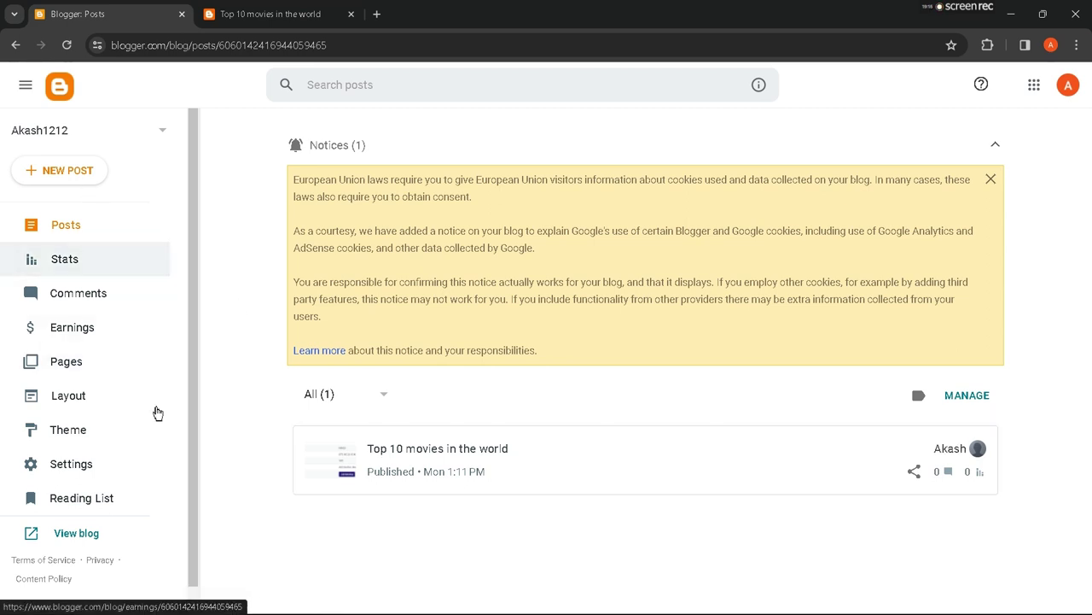
pyautogui.click(87, 371)
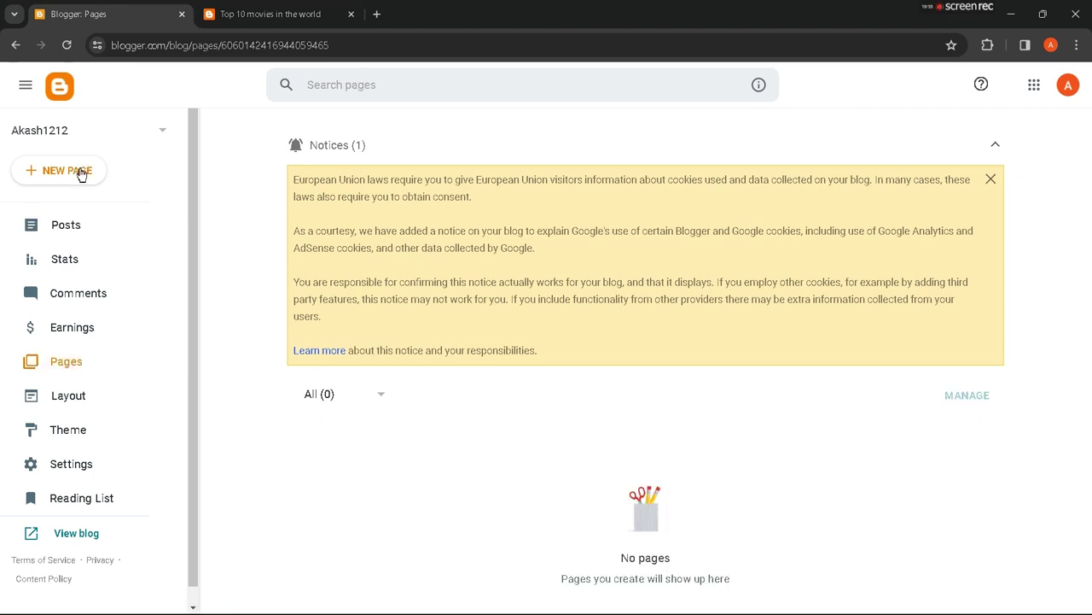
pyautogui.click(76, 242)
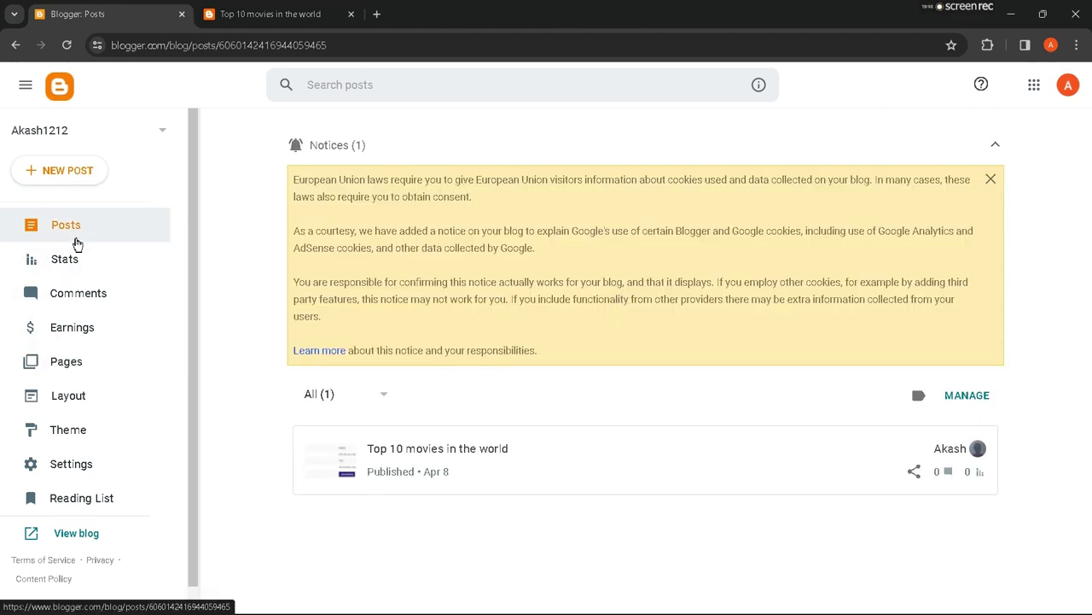
pyautogui.click(84, 369)
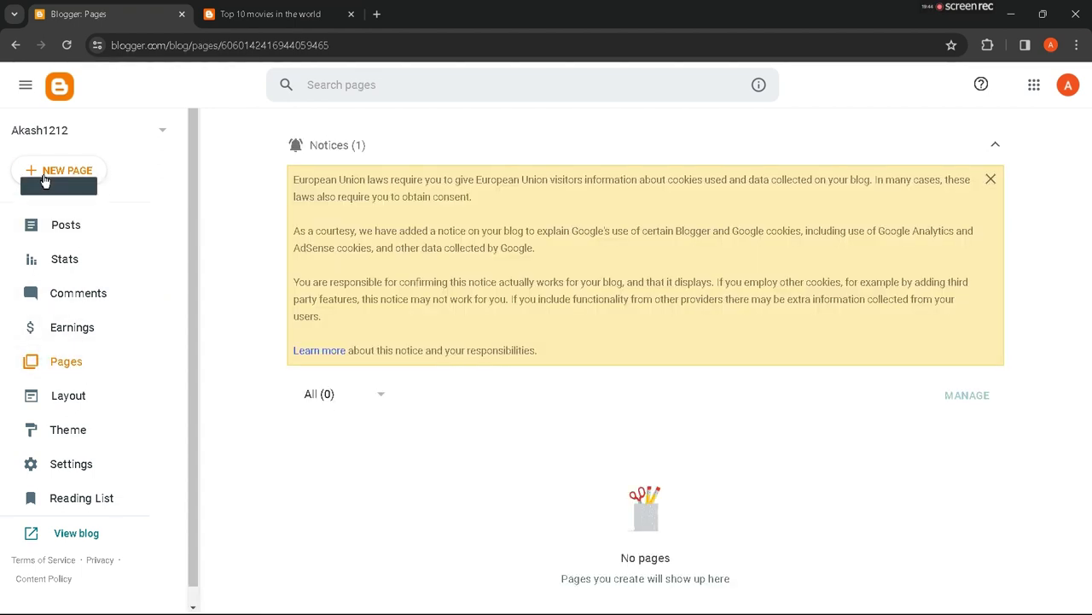
pyautogui.click(45, 178)
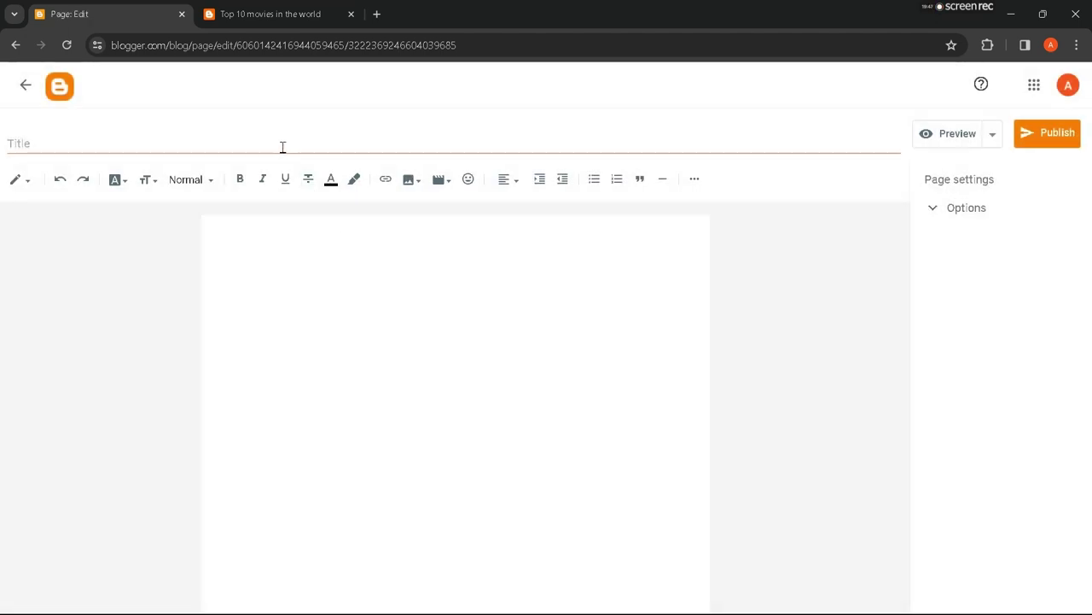
# Title the page "Movies" and add body lines "sjfcg esjkfejkfejkfbsjkvdsvsdvv", "erger", "greg", "rth" twice and "trh" twice.
pyautogui.click(282, 147)
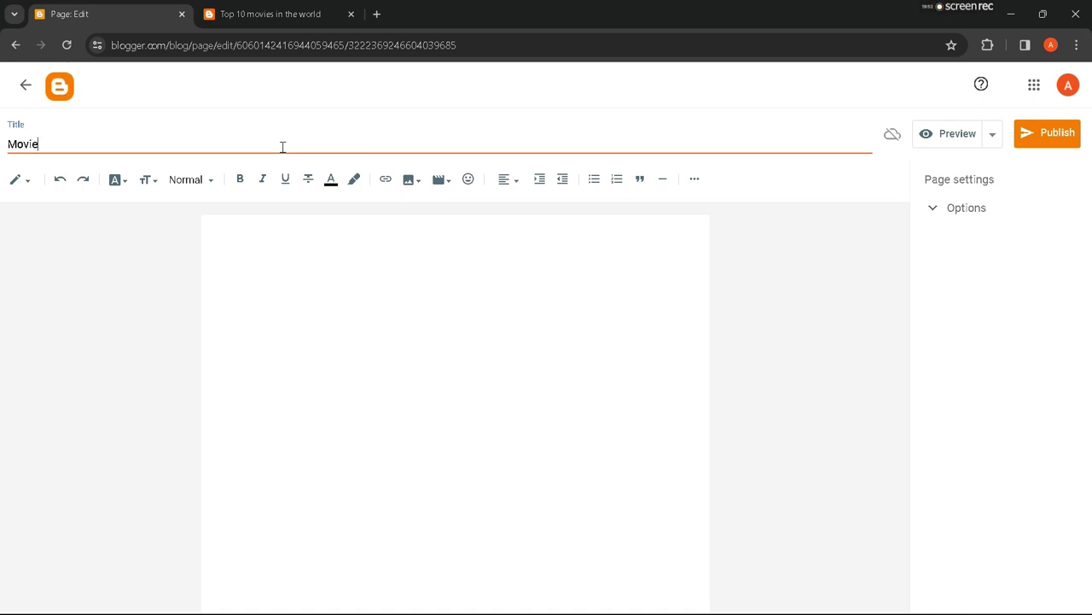
pyautogui.click(309, 276)
pyautogui.write('sjfcg esjkfejkf')
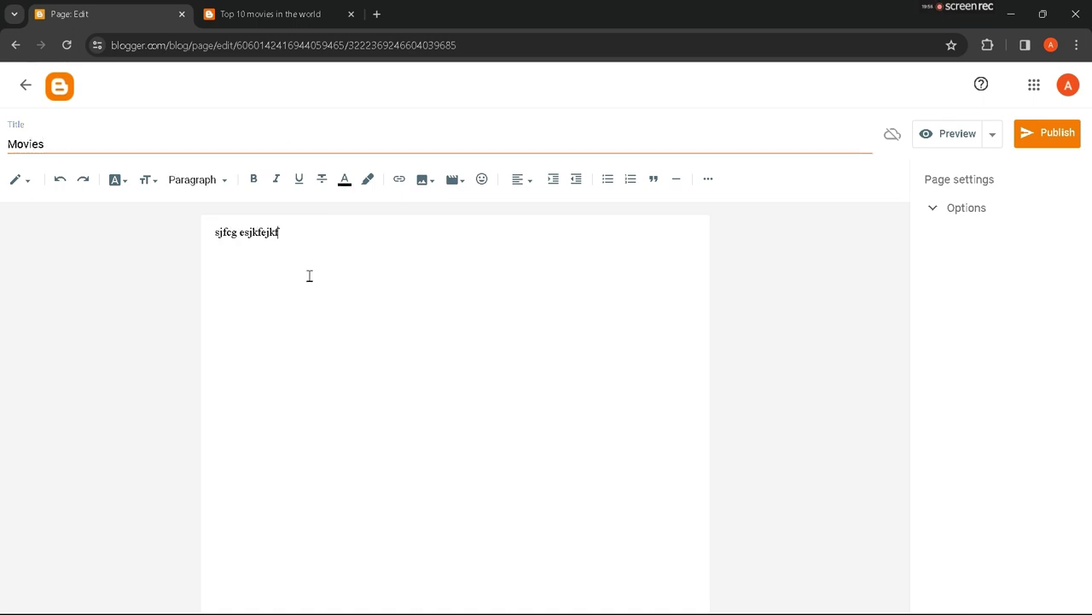
pyautogui.write('ejkfbsjkvdsvsdvv')
pyautogui.press('Return')
pyautogui.write('erger')
pyautogui.press('Return')
pyautogui.write('greg')
pyautogui.press('Return')
pyautogui.write('rth rth trh trh')
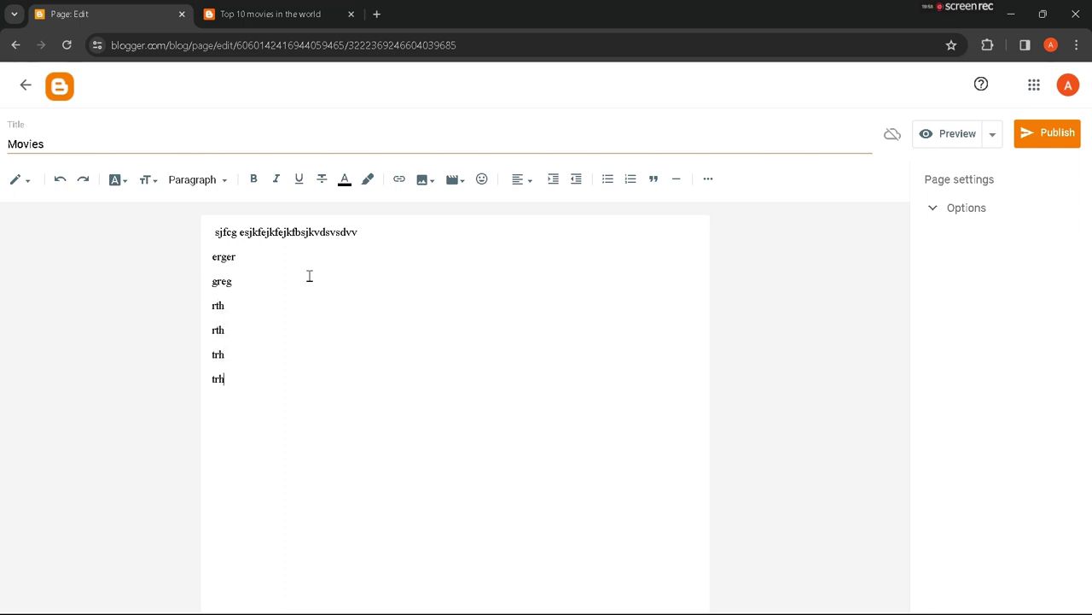
# Publish the "Movies" page and copy its share link.
pyautogui.click(1041, 144)
pyautogui.press('Return')
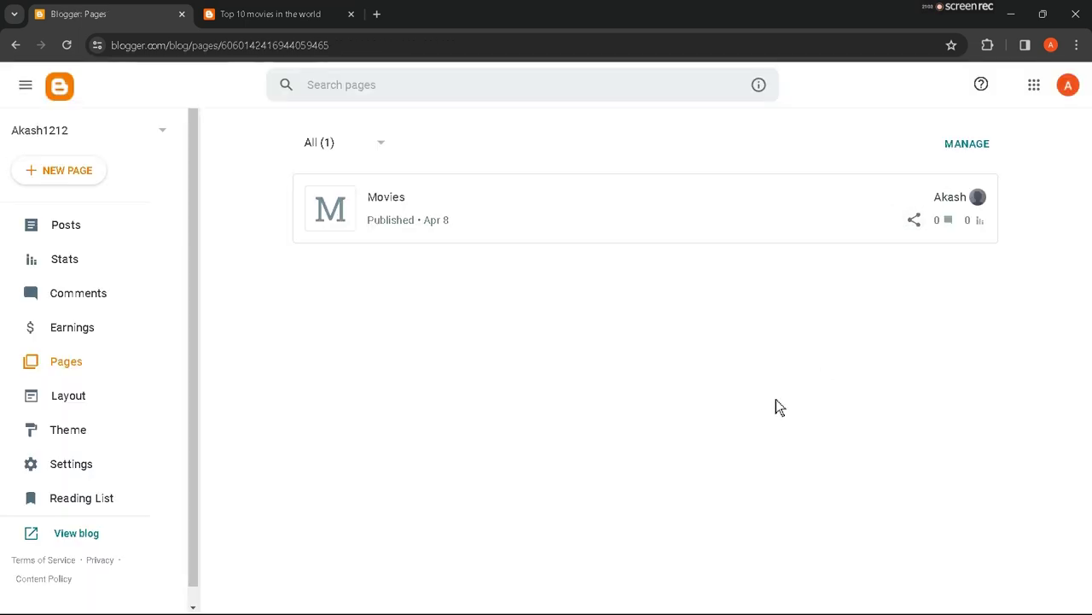
pyautogui.click(913, 222)
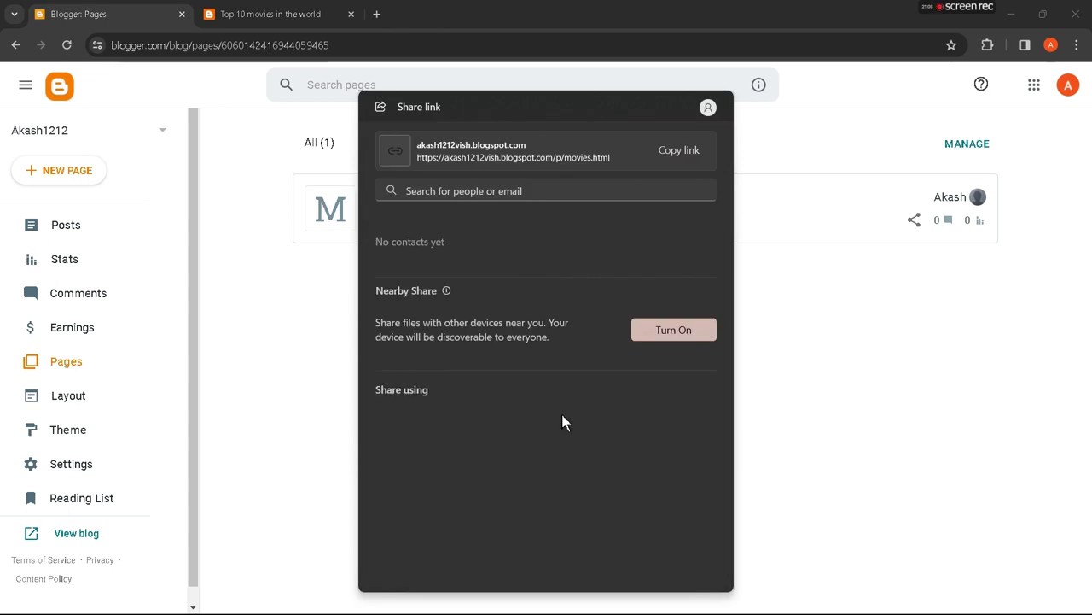
pyautogui.click(691, 159)
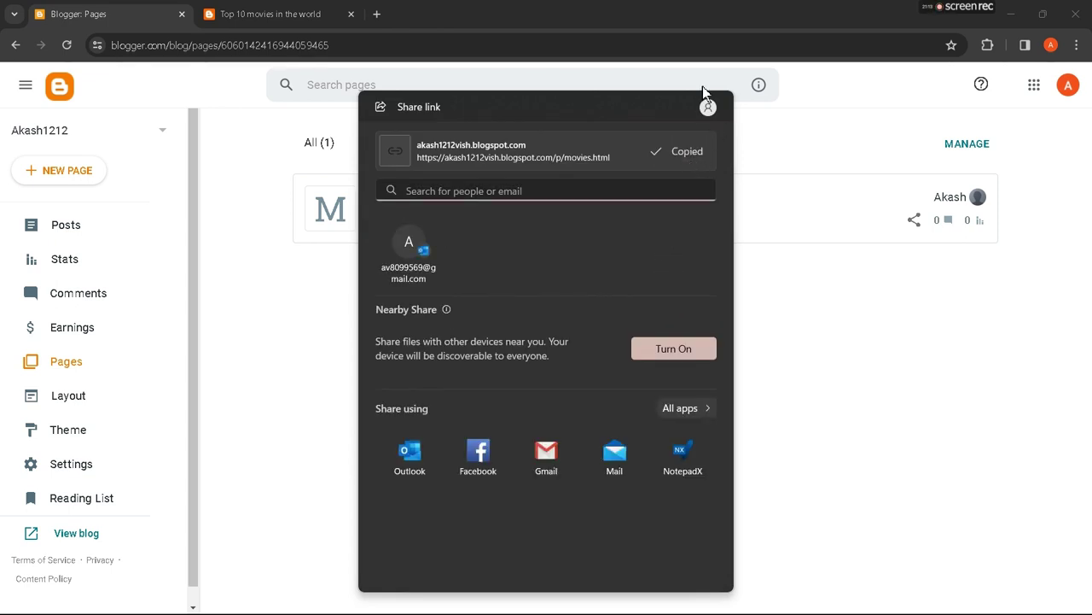
pyautogui.click(278, 285)
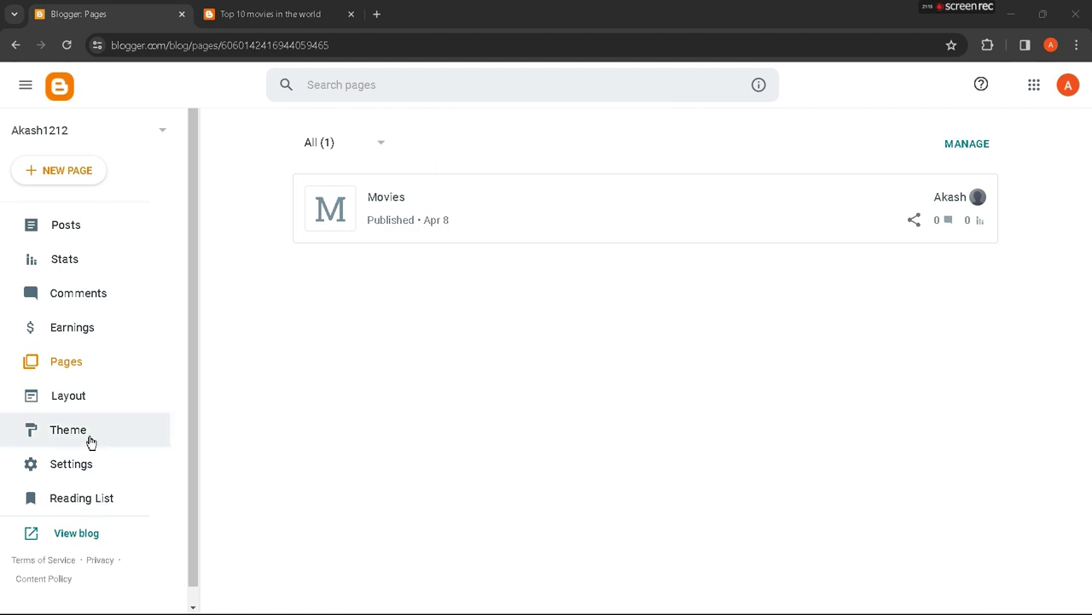
# Open the blog's Layout and compare its gadget sections with the navigation and menus on the live site.
pyautogui.click(91, 405)
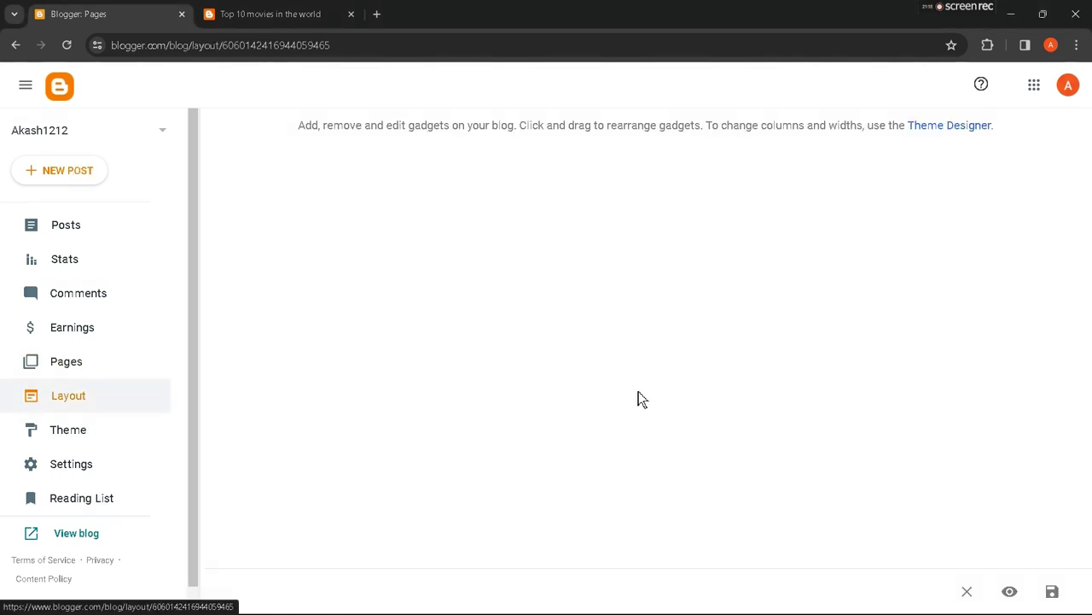
pyautogui.scroll(-1, 695, 405)
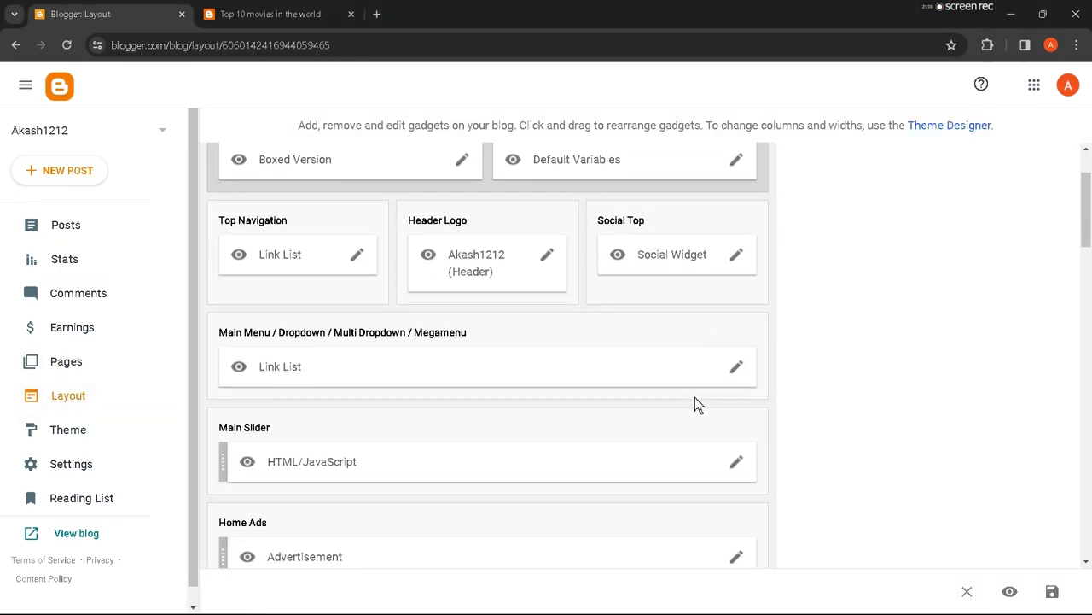
pyautogui.click(271, 14)
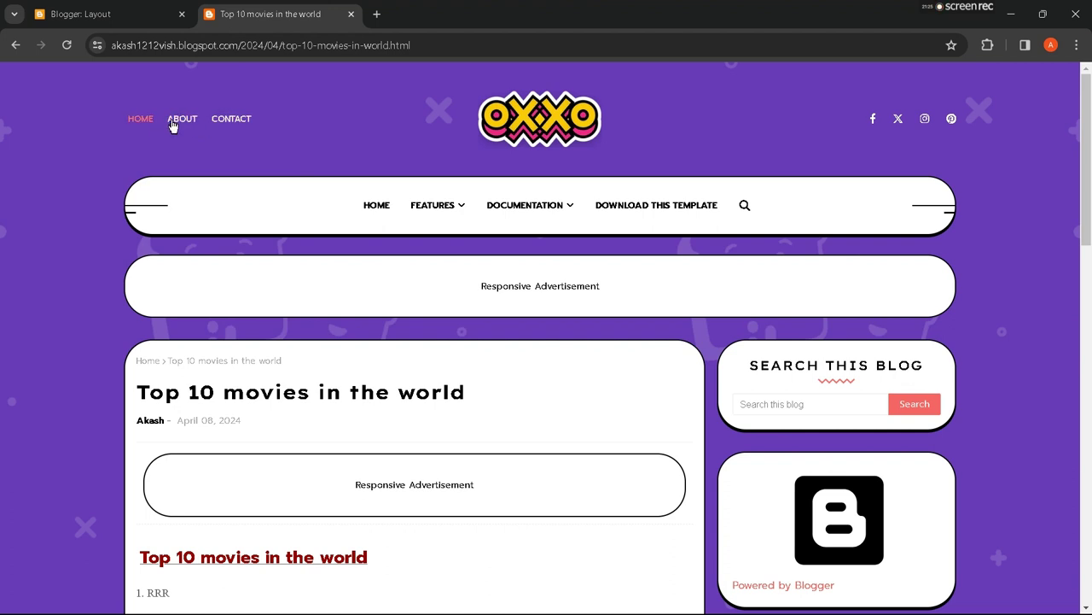
pyautogui.moveTo(420, 217)
pyautogui.click(81, 14)
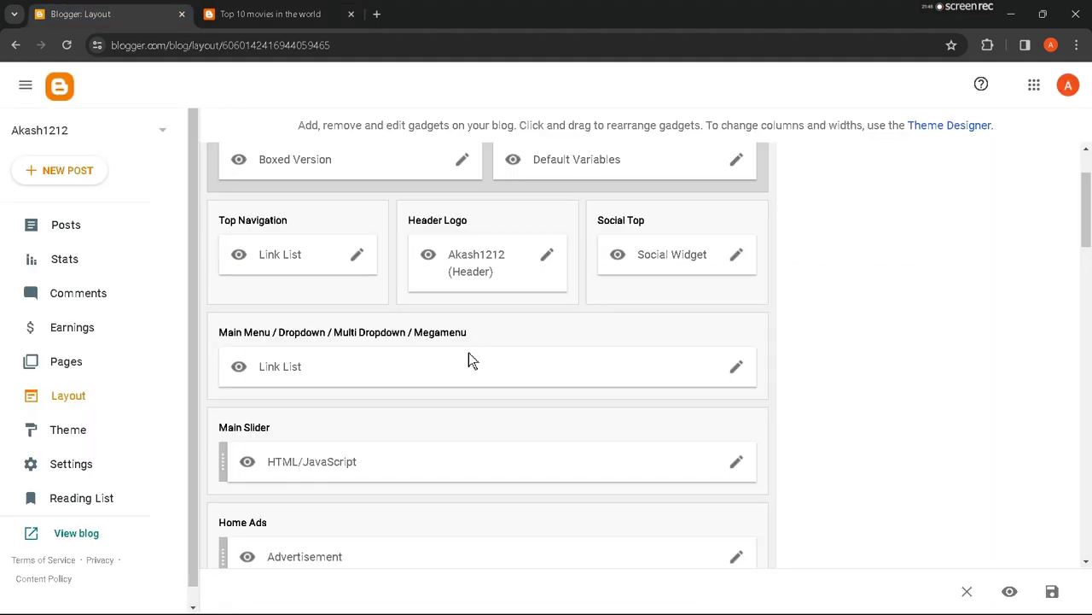
# Check the link list configured for the Top Navigation gadget against the live blog and close it without saving.
pyautogui.scroll(1, 469, 352)
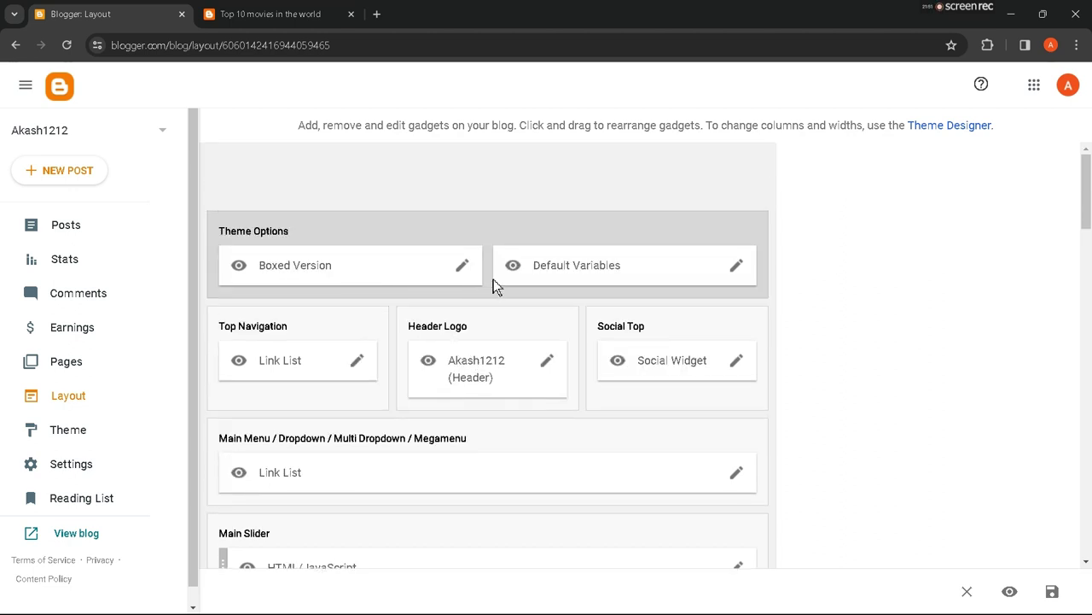
pyautogui.click(270, 13)
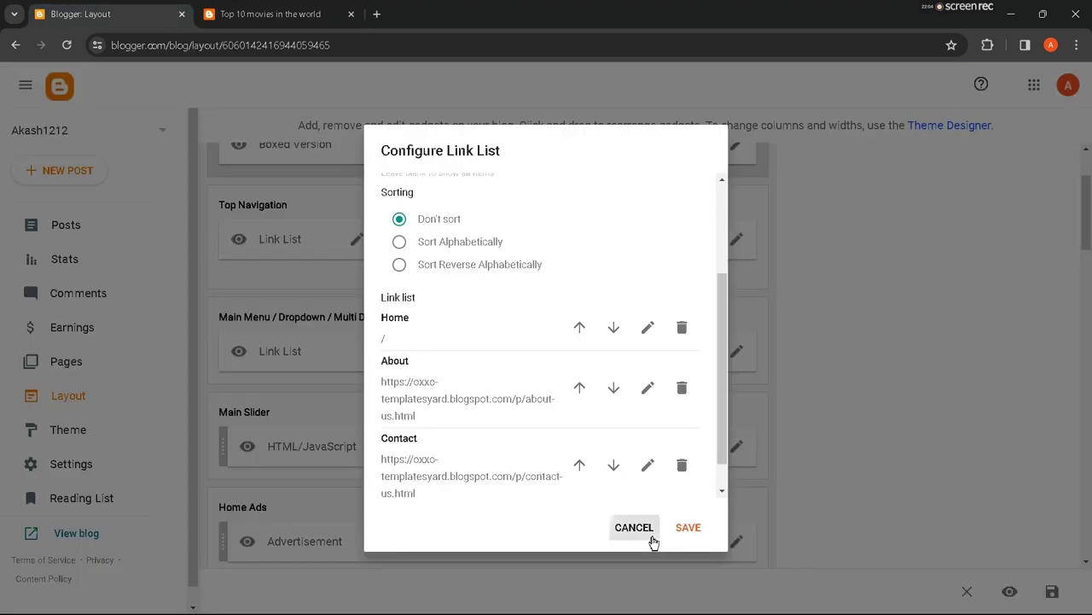
pyautogui.click(649, 534)
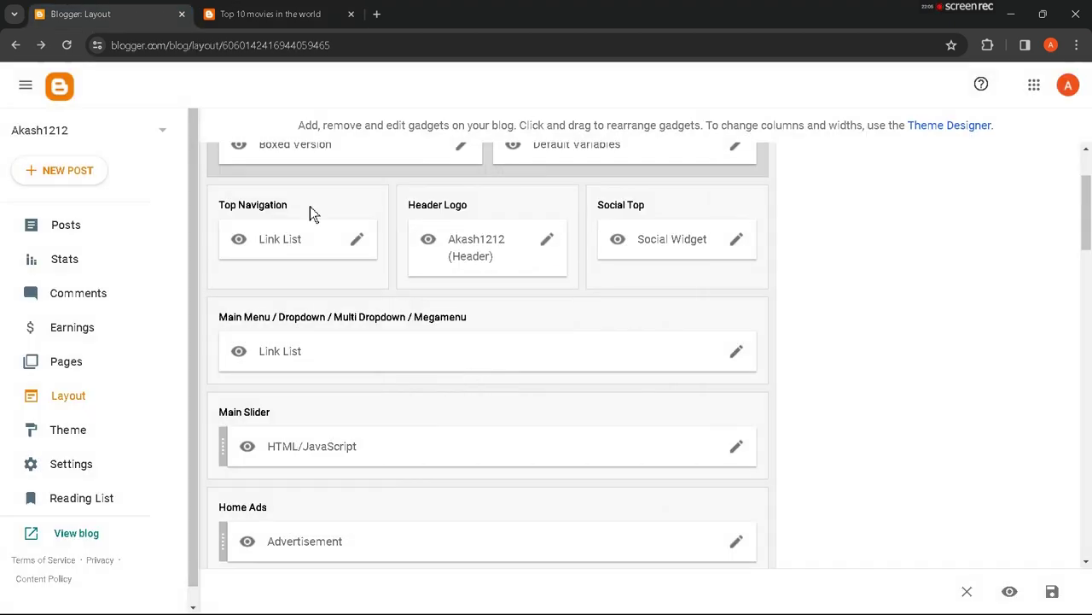
# Add a new item with the site name "Movie" to the Top Navigation gadget's link list.
pyautogui.click(356, 241)
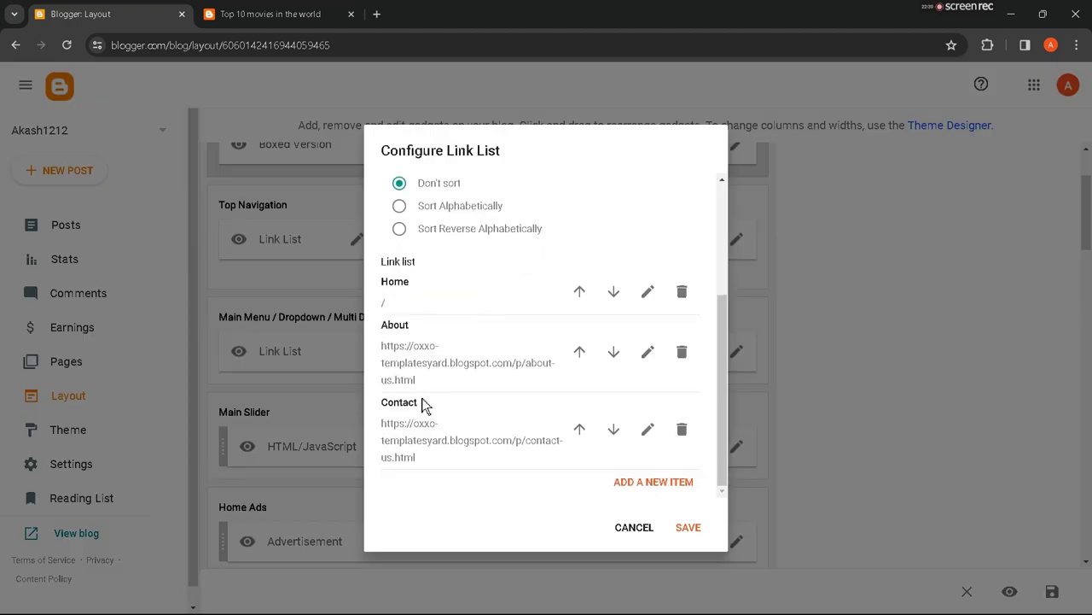
pyautogui.click(658, 483)
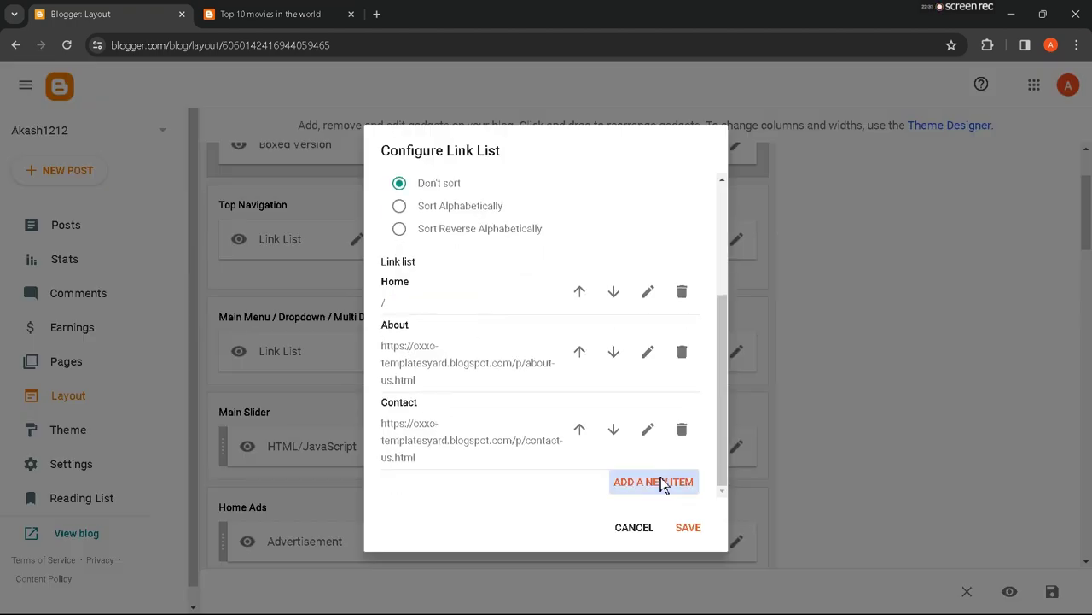
pyautogui.scroll(-4, 541, 412)
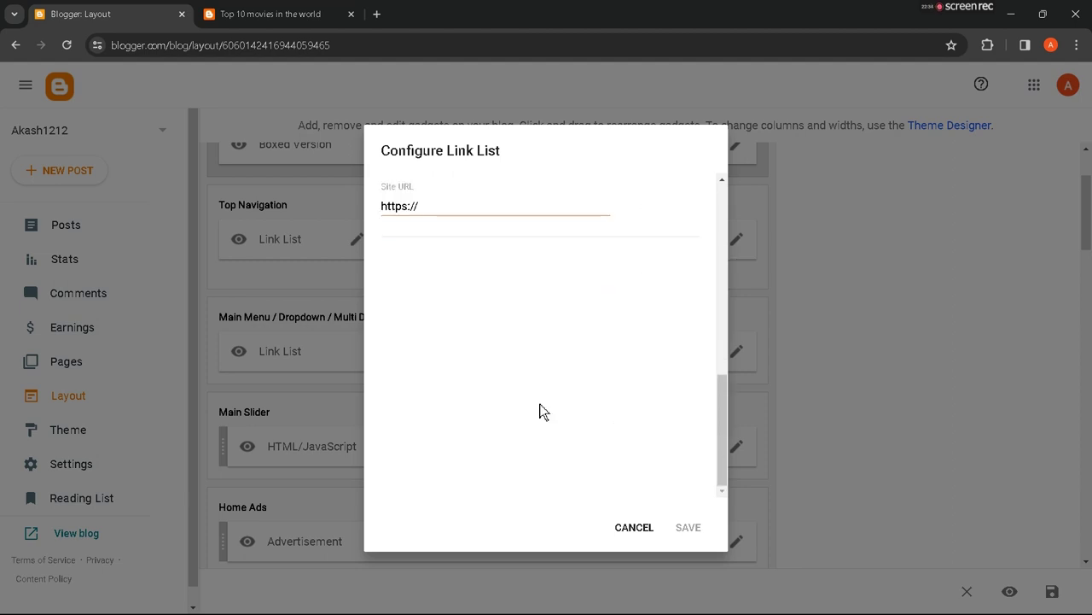
pyautogui.scroll(1, 541, 412)
pyautogui.scroll(1, 541, 413)
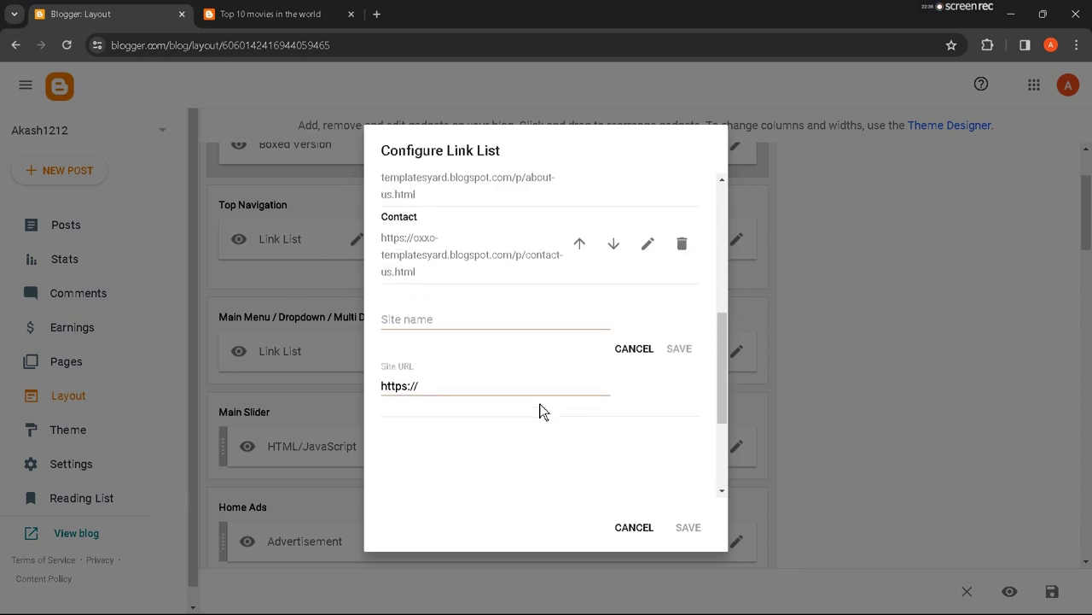
pyautogui.click(448, 324)
pyautogui.write('Movie')
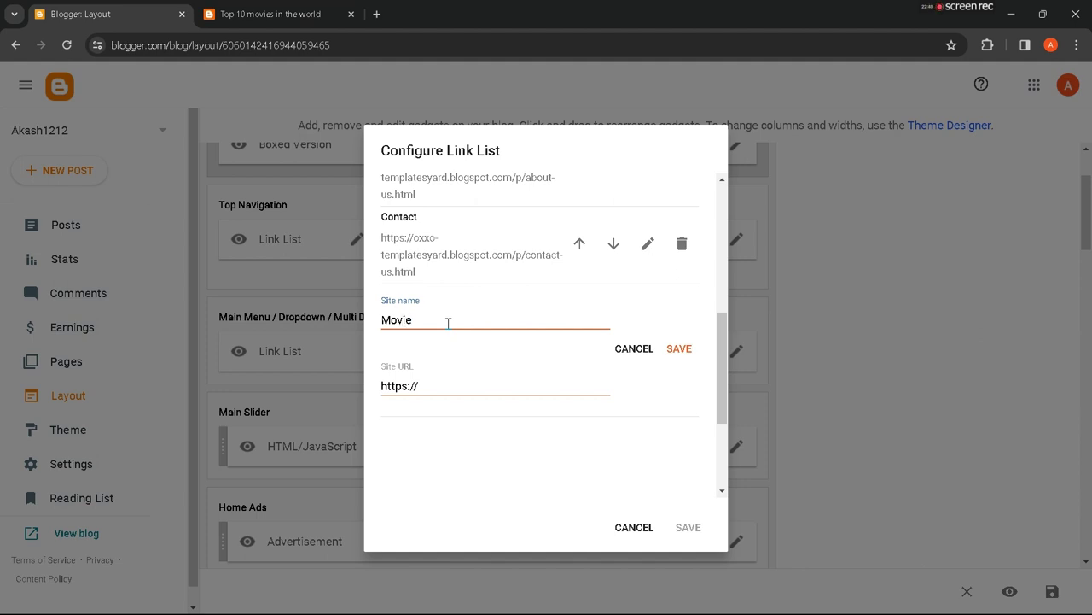
# Replace the Movie item's site URL with the copied Movies page link, and save the item, the link list and the layout.
pyautogui.click(444, 383)
pyautogui.press('BackSpace')
pyautogui.press('BackSpace')
pyautogui.press('BackSpace')
pyautogui.press('BackSpace')
pyautogui.press('BackSpace')
pyautogui.press('BackSpace')
pyautogui.press('BackSpace')
pyautogui.press('BackSpace')
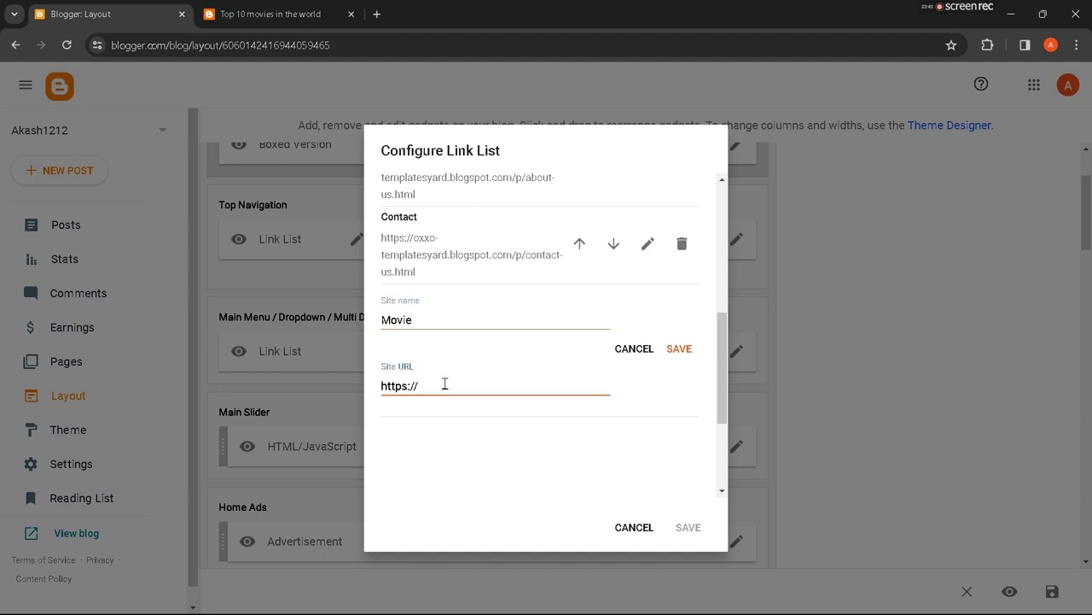
pyautogui.hotkey('ctrl', 'v')
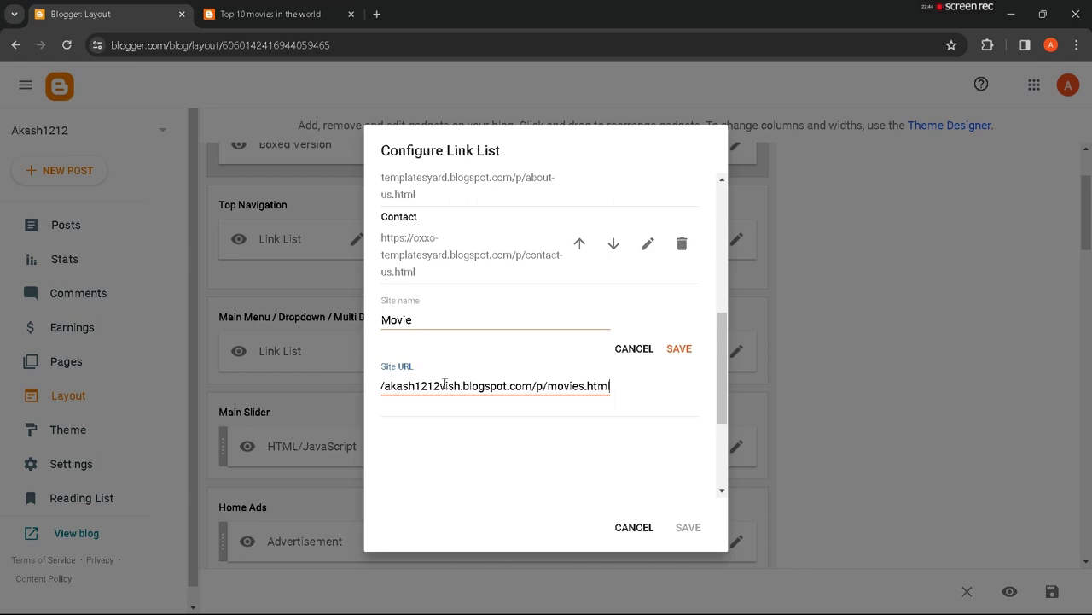
pyautogui.click(677, 350)
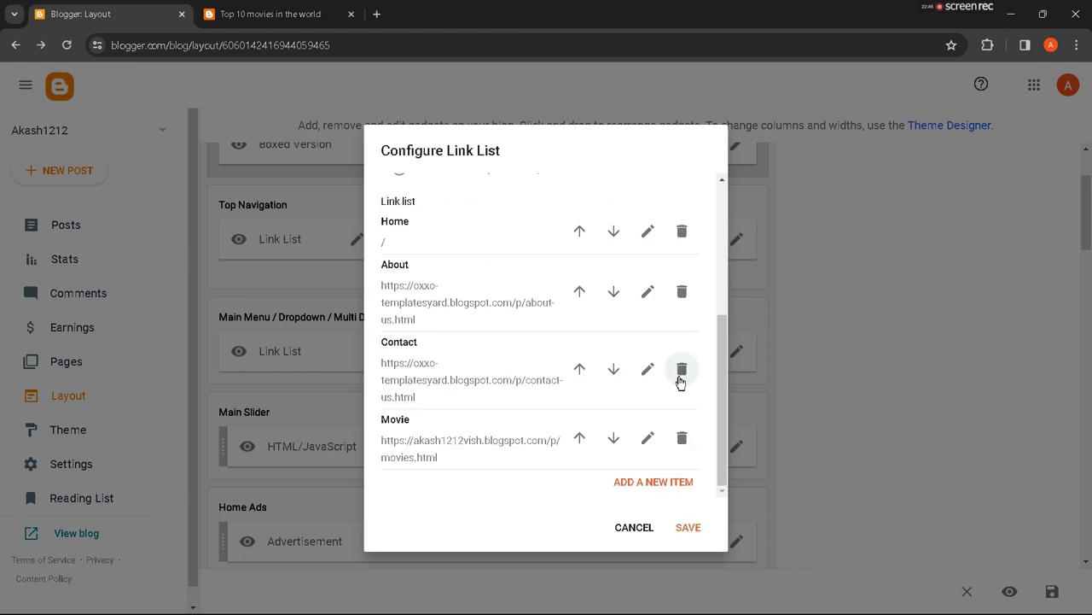
pyautogui.click(689, 529)
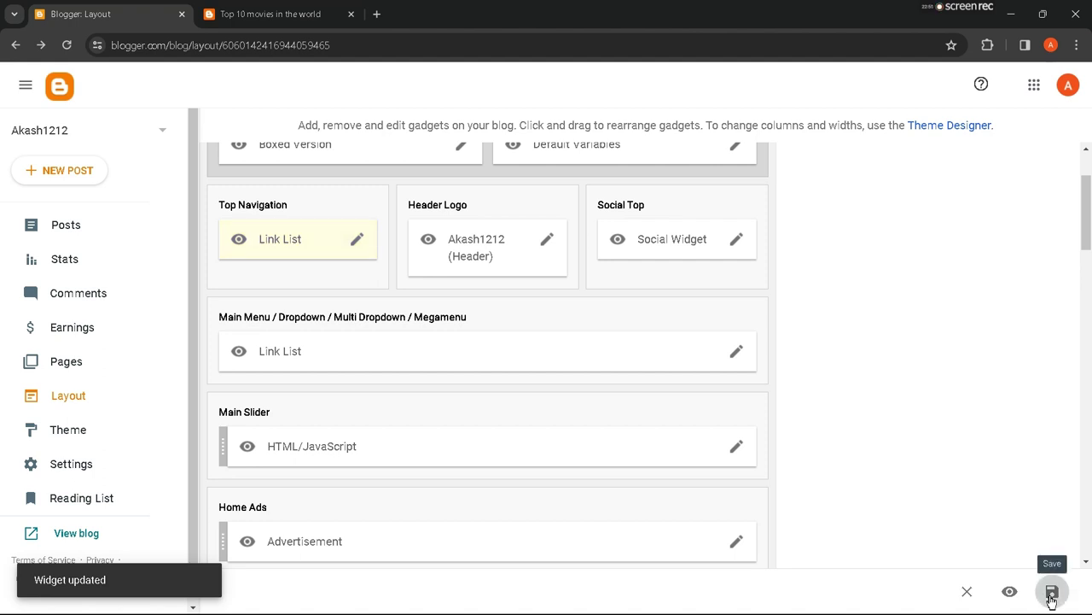
pyautogui.click(1052, 592)
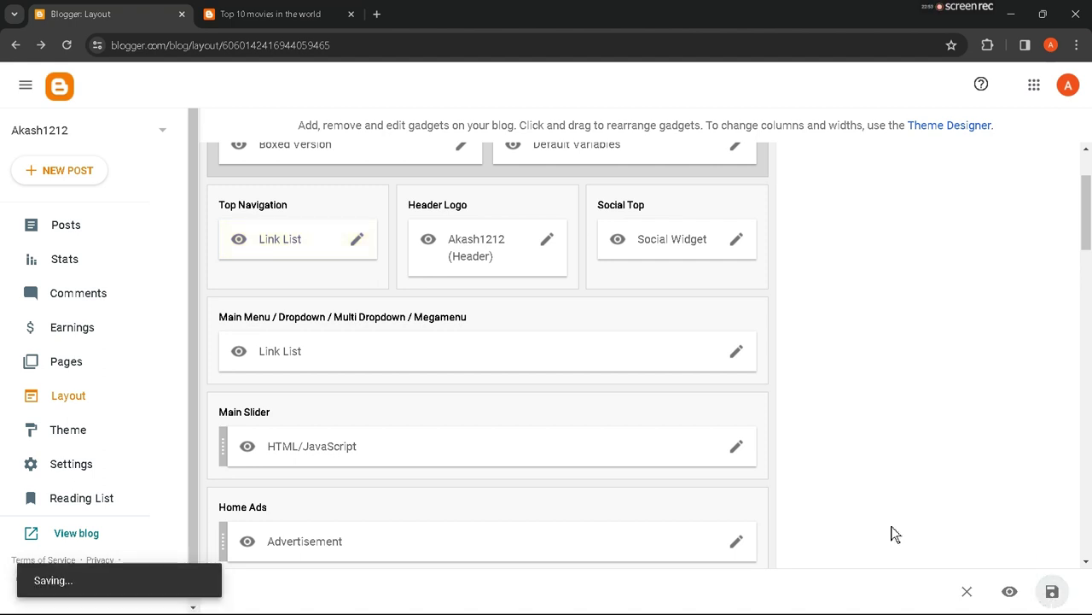
# Reload the live blog, follow the Movie link in its top navigation to check the Movies page, and return to the blog's Layout.
pyautogui.click(271, 14)
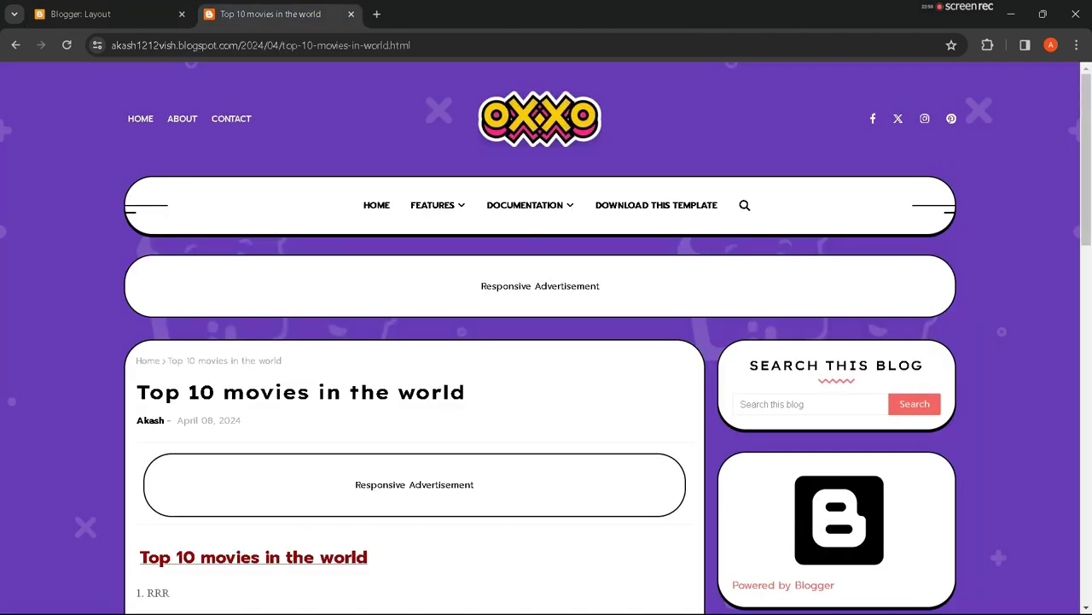
pyautogui.press('F5')
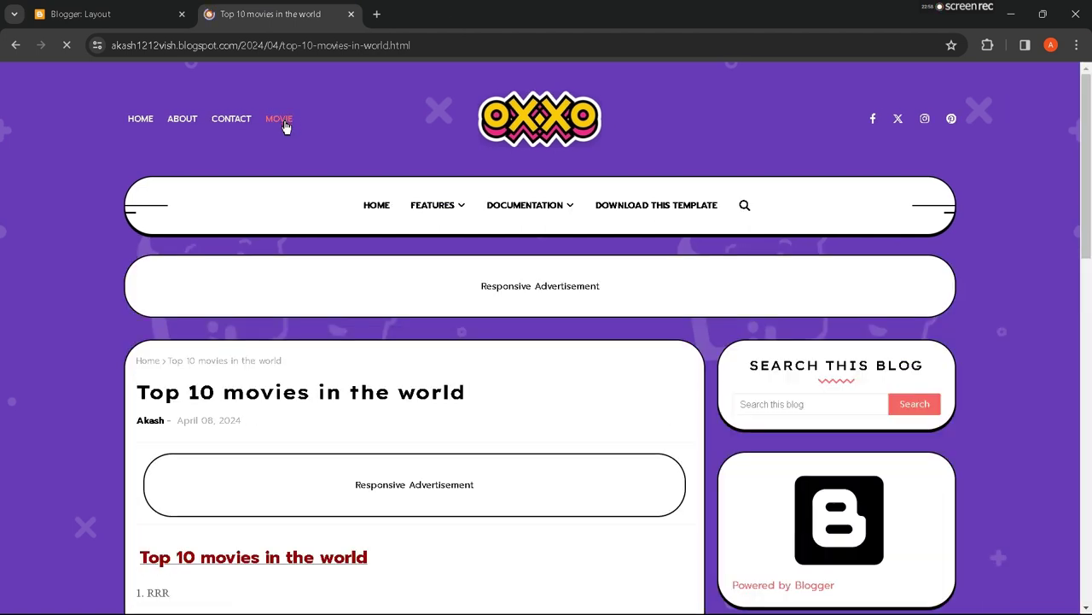
pyautogui.click(288, 129)
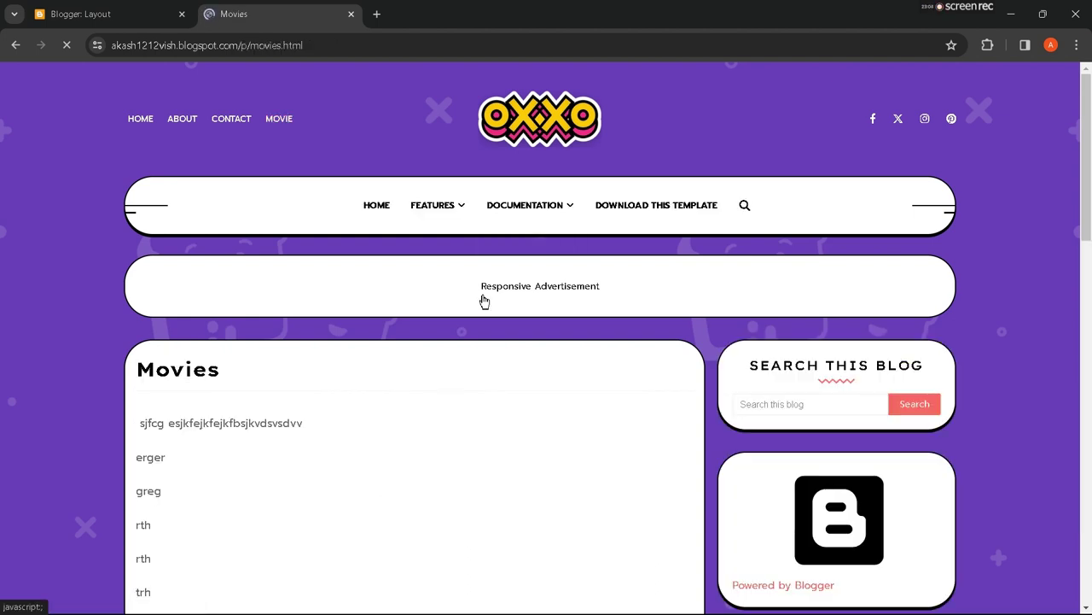
pyautogui.scroll(-3, 476, 437)
pyautogui.scroll(-2, 475, 438)
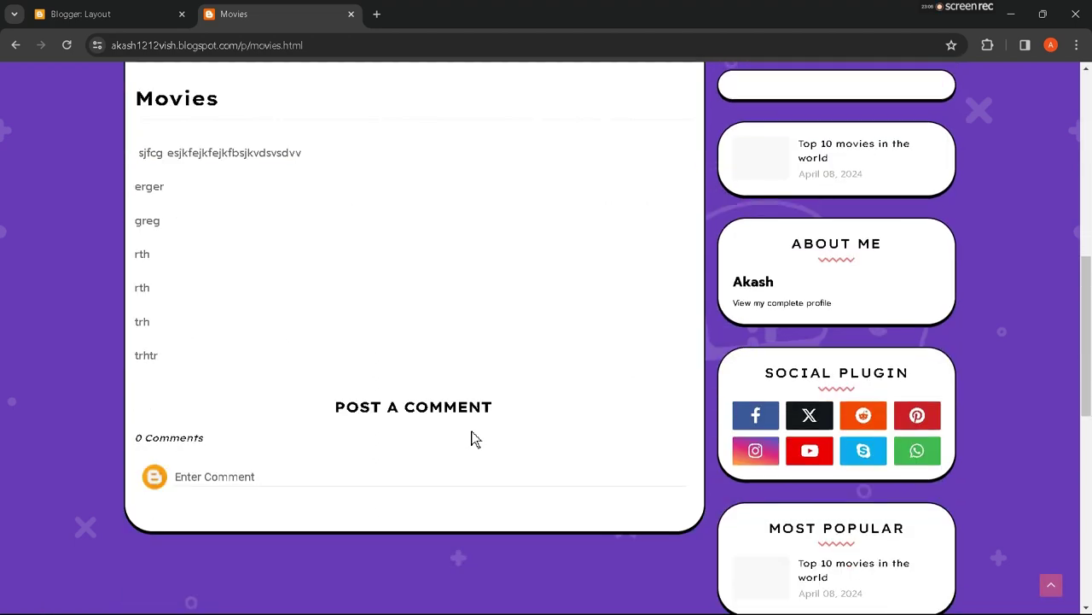
pyautogui.scroll(3, 476, 438)
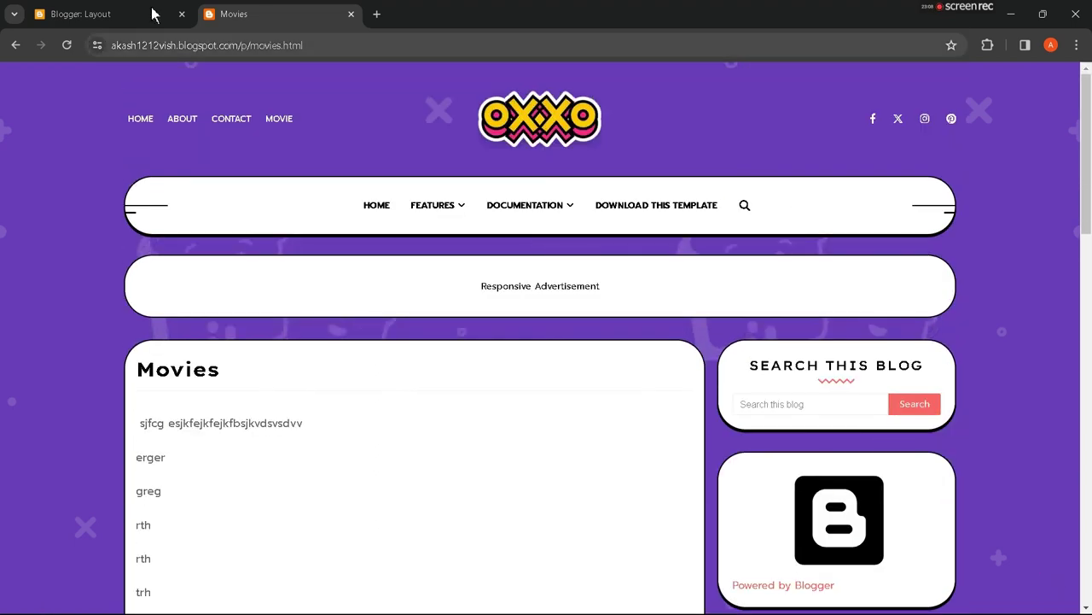
pyautogui.click(80, 13)
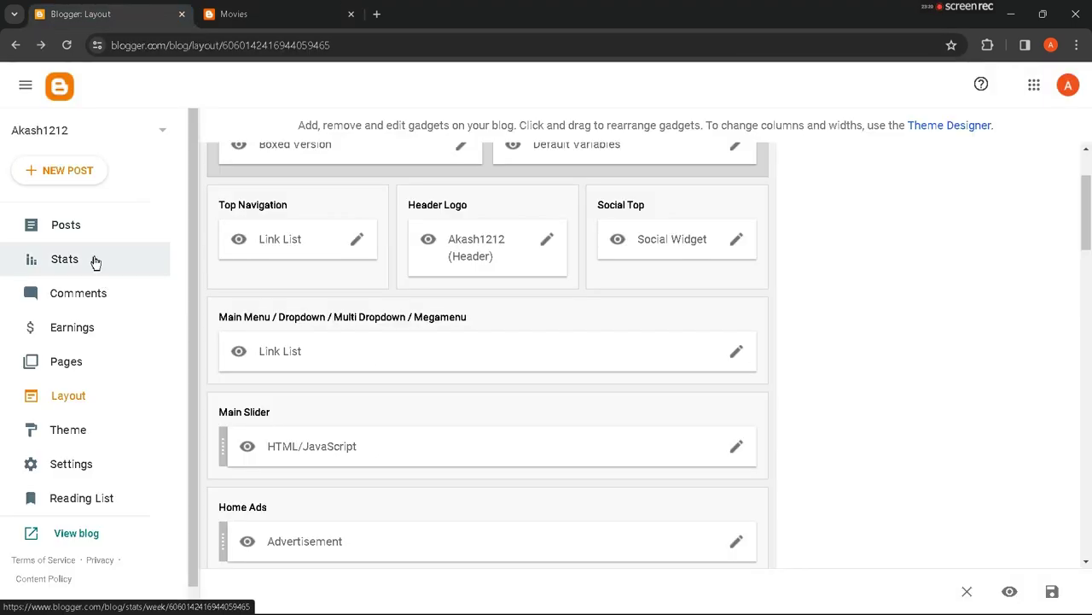